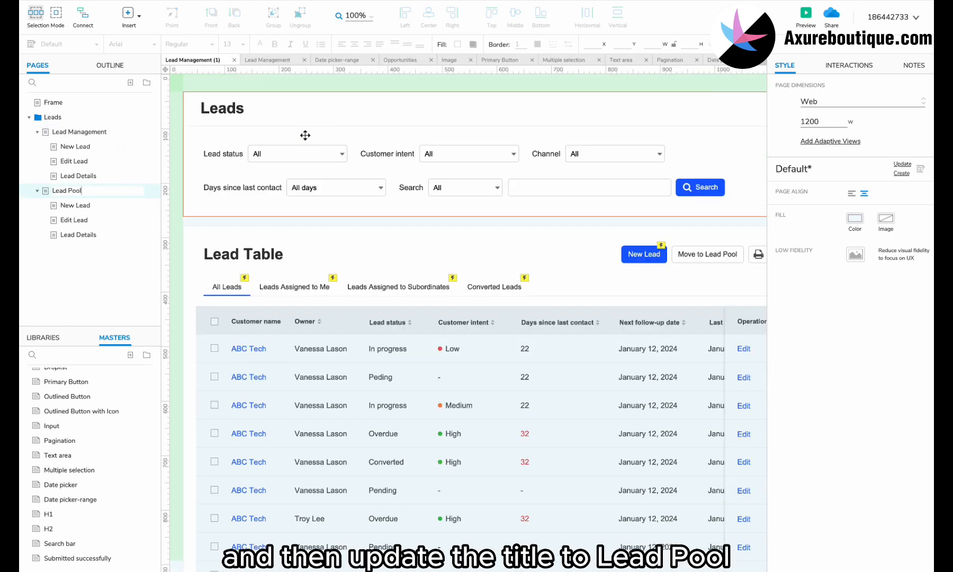
Step: Change the page heading to "Lead Pool" and delete the Lead status filter's label and droplist
{"action": "left_click", "coordinate": [236, 112]}
{"action": "double_click", "coordinate": [237, 112]}
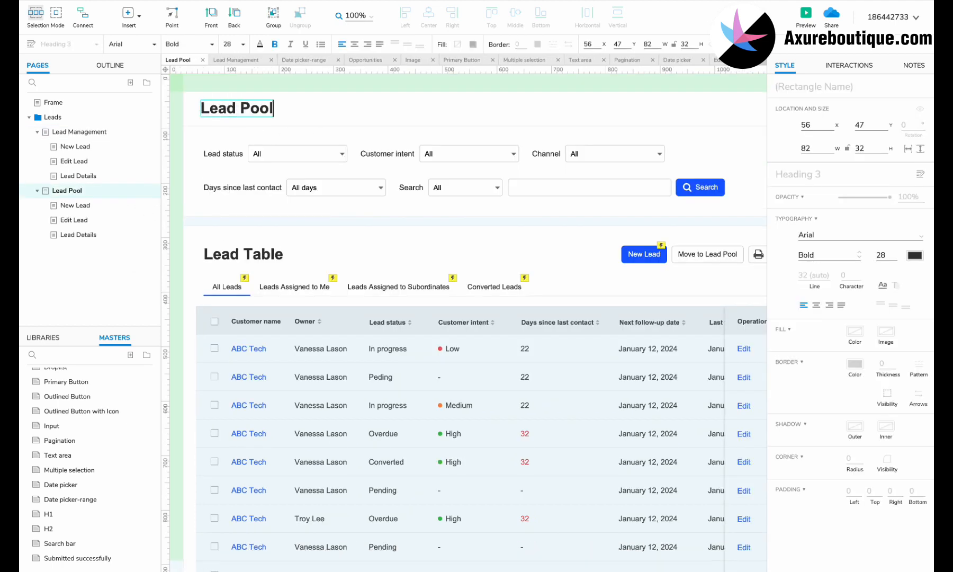
{"action": "left_click", "coordinate": [285, 158]}
{"action": "left_click", "coordinate": [227, 154], "text": "ctrl"}
{"action": "key", "text": "Delete"}
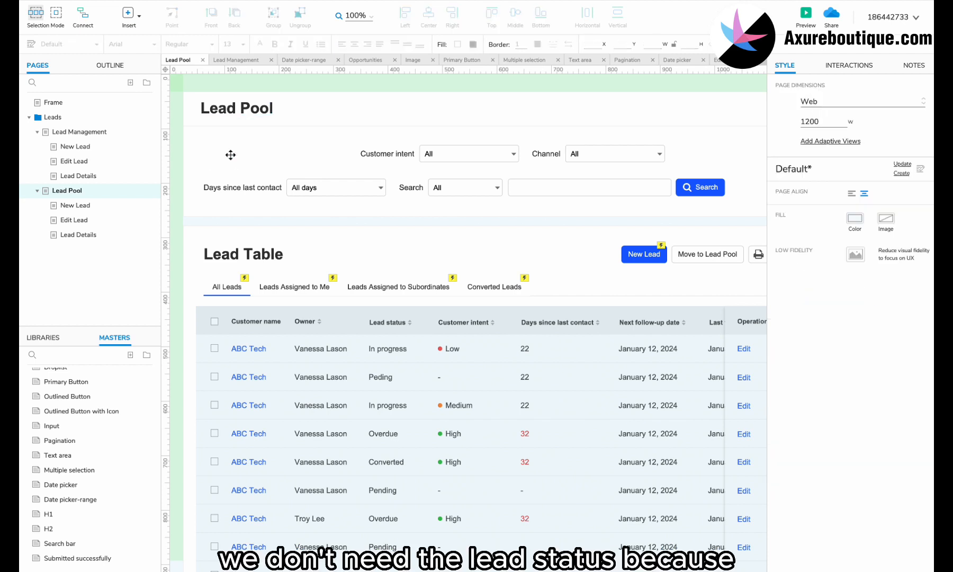
Step: Move the Customer intent and Channel filters to the row's start and add a date range picker labelled "Next follow-up date:" after them
{"action": "left_click", "coordinate": [375, 156]}
{"action": "left_click", "coordinate": [425, 154], "text": "ctrl"}
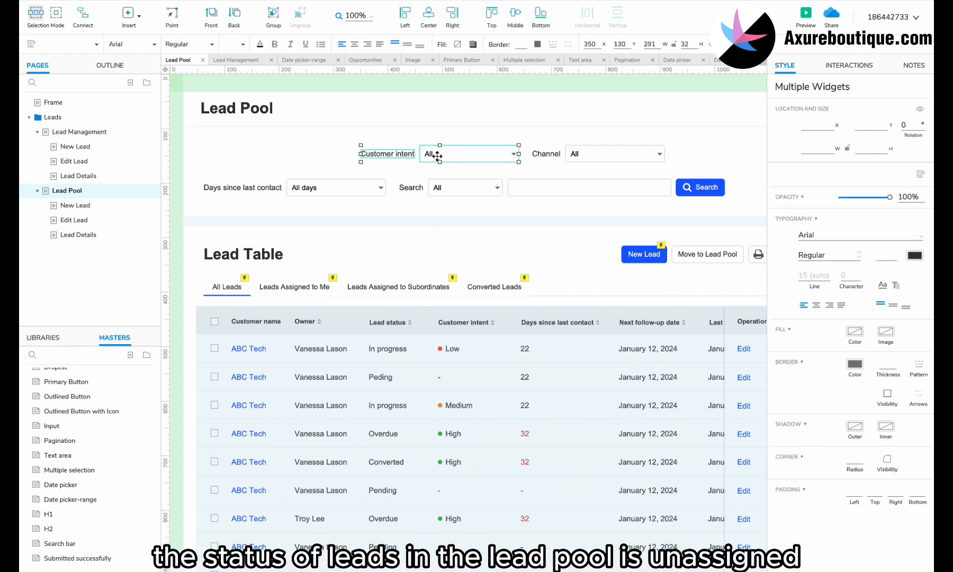
{"action": "left_click", "coordinate": [544, 154], "text": "ctrl"}
{"action": "left_click", "coordinate": [600, 153], "text": "ctrl"}
{"action": "left_click_drag", "start_coordinate": [600, 153], "coordinate": [441, 153]}
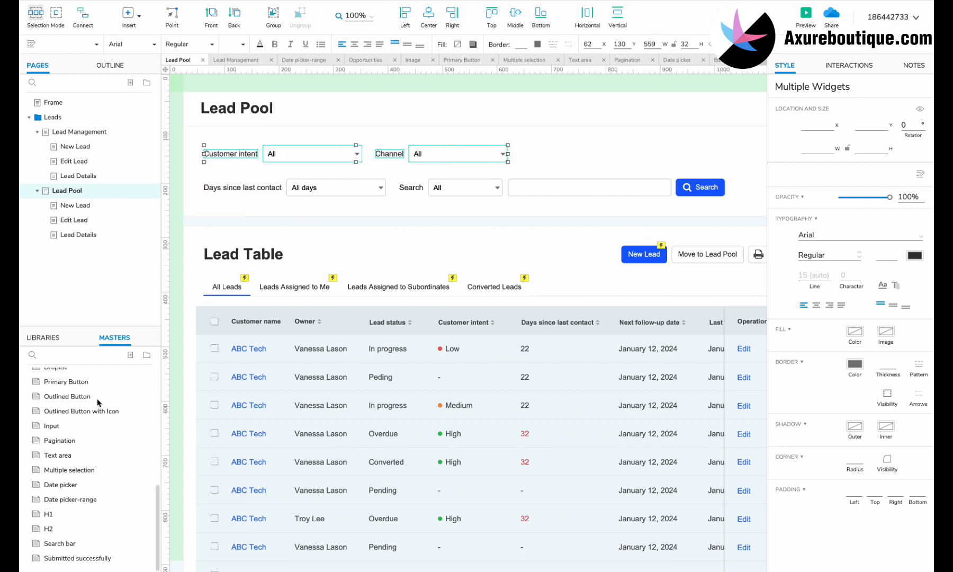
{"action": "left_click_drag", "start_coordinate": [70, 499], "coordinate": [512, 186]}
{"action": "left_click", "coordinate": [487, 249]}
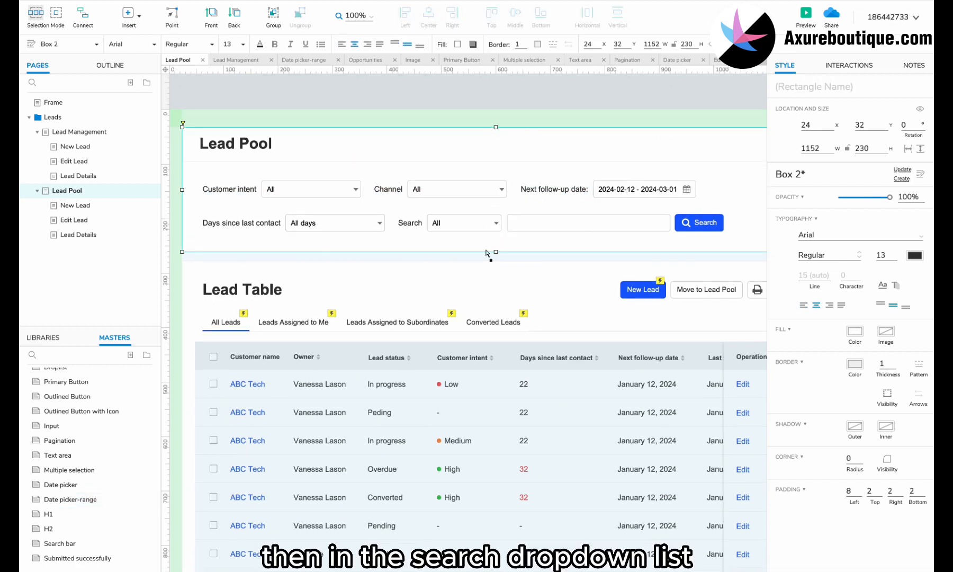
Step: Set the Search droplist's options to All, Customer name and Previous owner
{"action": "double_click", "coordinate": [468, 223]}
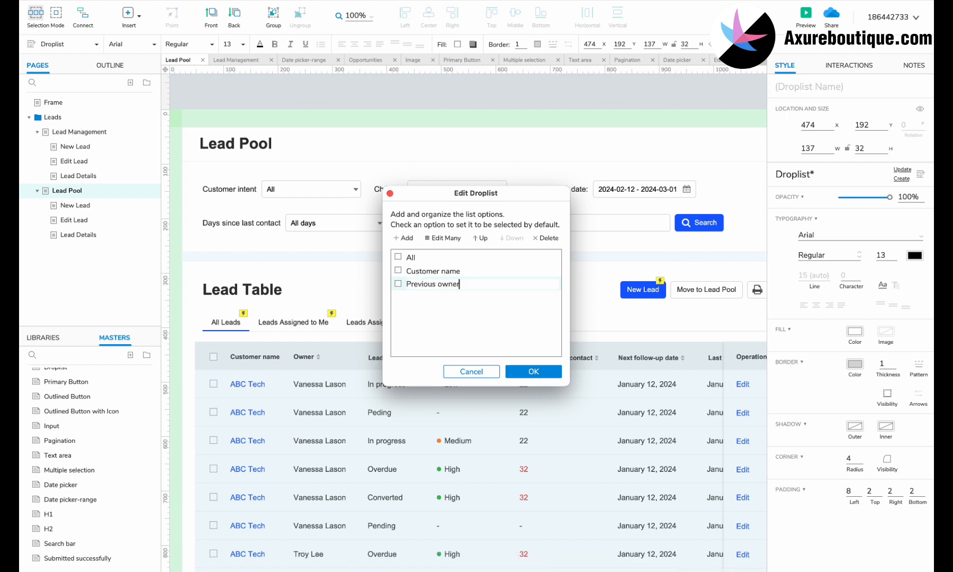
{"action": "left_click", "coordinate": [528, 370]}
{"action": "left_click", "coordinate": [536, 304]}
Step: Change the table section's heading to "Lead Pool Table"
{"action": "scroll", "coordinate": [537, 304], "scroll_direction": "right", "scroll_amount": 2}
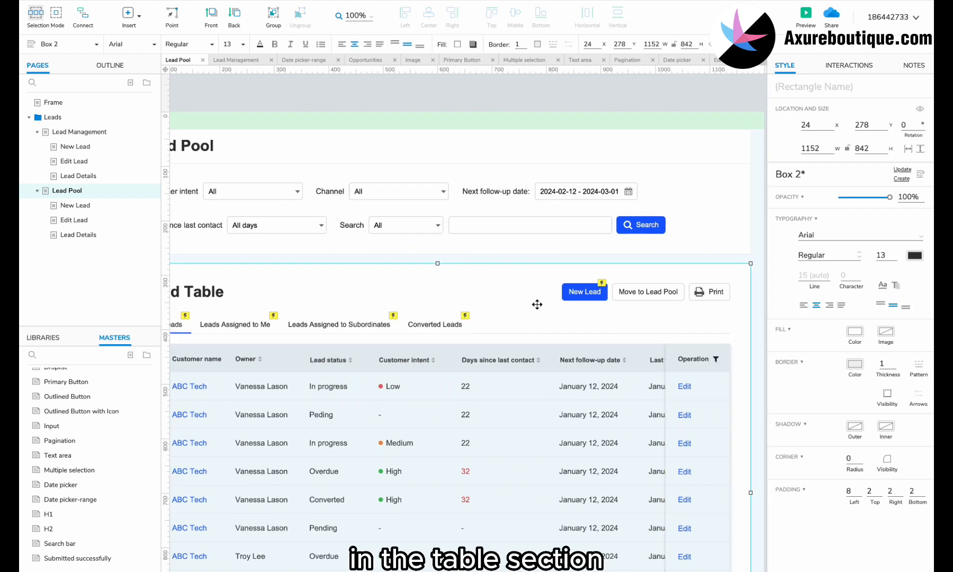
{"action": "scroll", "coordinate": [537, 305], "scroll_direction": "left", "scroll_amount": 2}
{"action": "scroll", "coordinate": [537, 305], "scroll_direction": "down", "scroll_amount": 1}
{"action": "double_click", "coordinate": [244, 262]}
{"action": "left_click", "coordinate": [228, 261]}
{"action": "type", "text": "Pool"}
{"action": "left_click", "coordinate": [297, 338]}
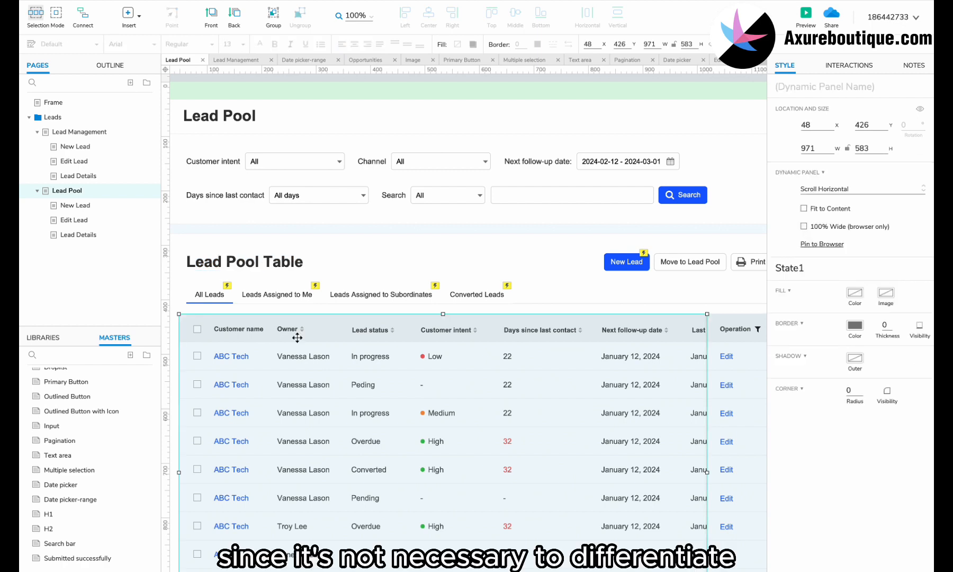
Step: Delete the lead tabs above the table, from All Leads to Converted Leads, together with their divider line
{"action": "left_click", "coordinate": [276, 296]}
{"action": "left_click", "coordinate": [210, 295], "text": "shift"}
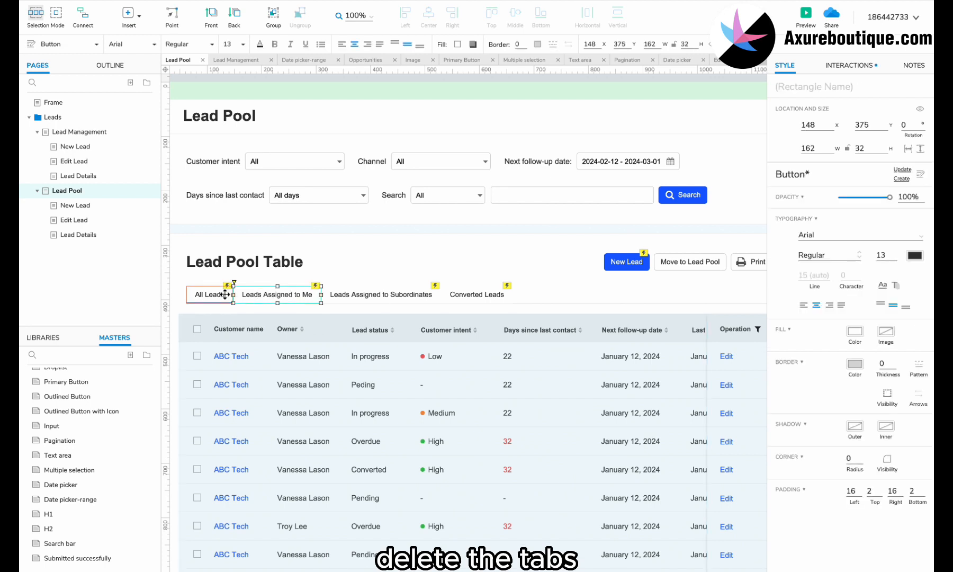
{"action": "key", "text": "Delete"}
{"action": "left_click", "coordinate": [460, 304]}
{"action": "key", "text": "Delete"}
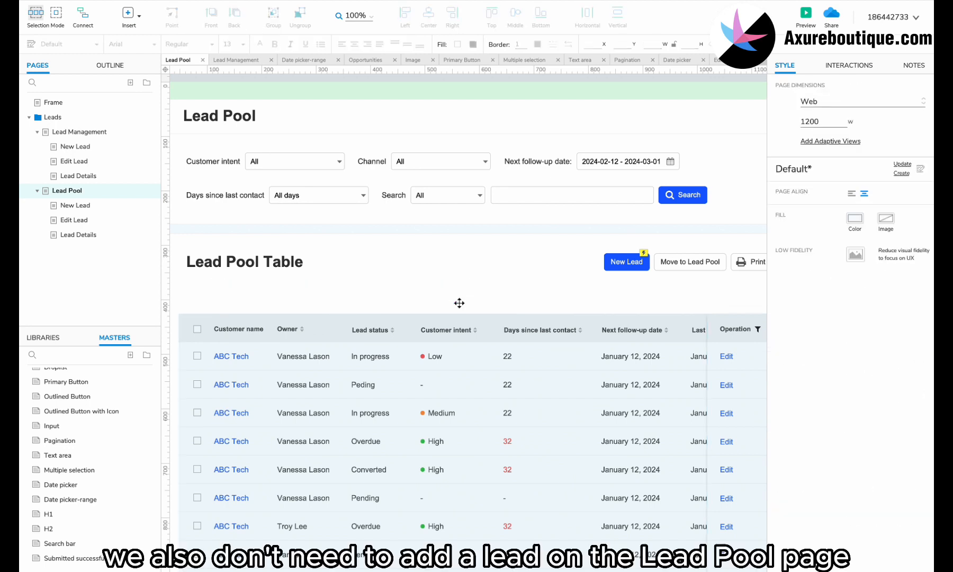
Step: Delete the New Lead button above the lead pool table
{"action": "scroll", "coordinate": [459, 303], "scroll_direction": "right", "scroll_amount": 2}
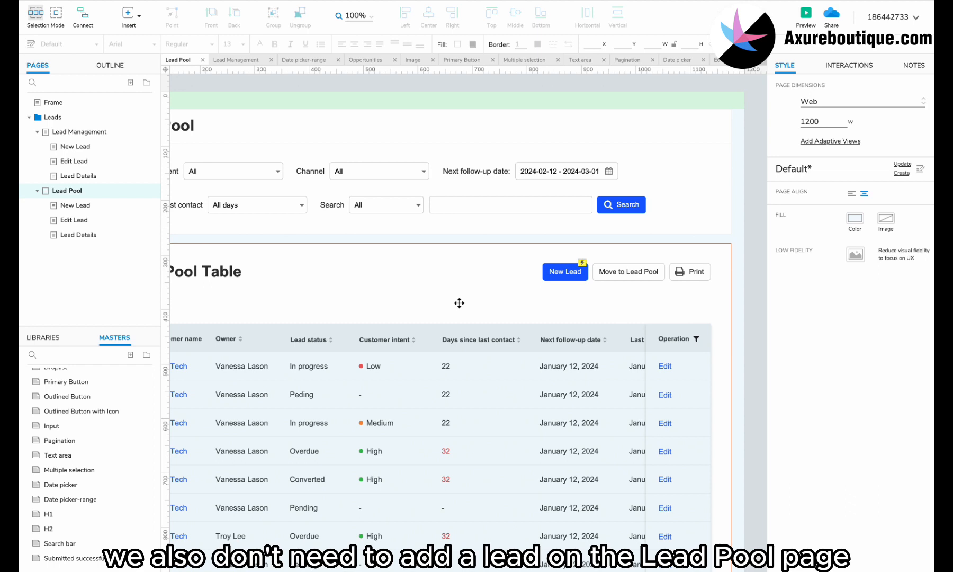
{"action": "left_click", "coordinate": [561, 271]}
{"action": "key", "text": "Delete"}
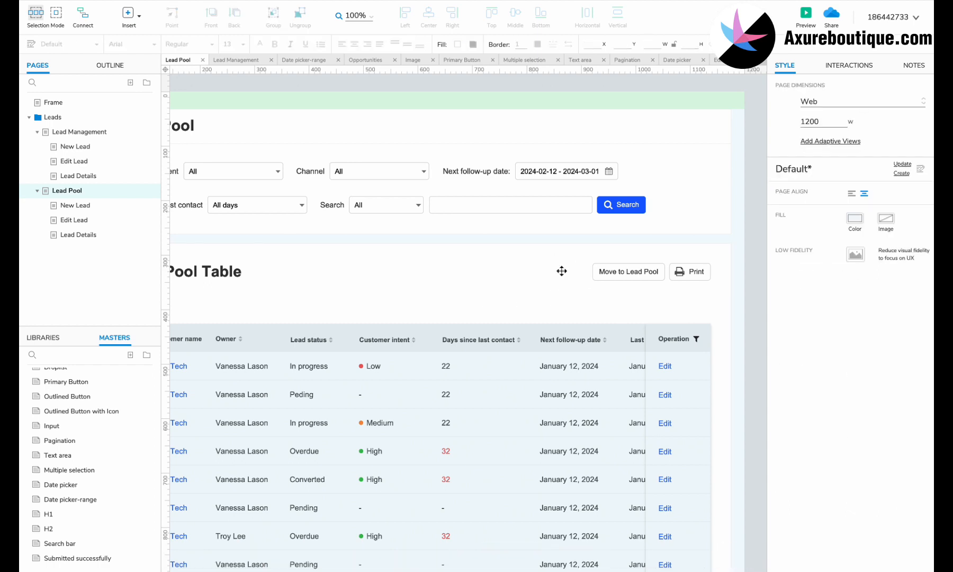
Step: Copy the Move to Lead Pool button beside Search and turn the original into Claim and Assign buttons before Print
{"action": "left_click", "coordinate": [614, 272]}
{"action": "double_click", "coordinate": [614, 271]}
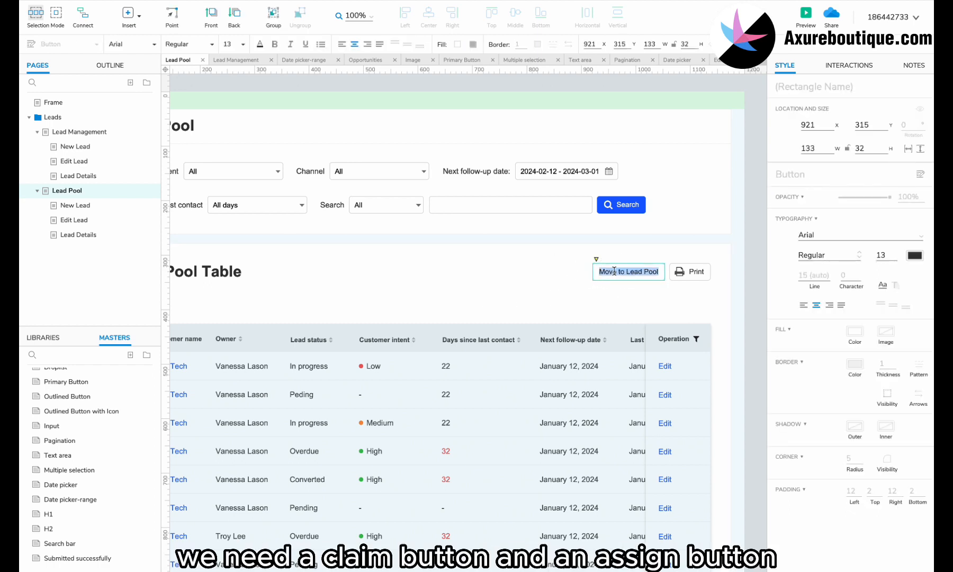
{"action": "left_click", "coordinate": [653, 287]}
{"action": "left_click_drag", "start_coordinate": [626, 272], "coordinate": [684, 207]}
{"action": "double_click", "coordinate": [614, 271]}
{"action": "type", "text": "Assign"}
{"action": "key", "text": "Escape"}
{"action": "left_click", "coordinate": [571, 272], "text": "shift"}
{"action": "left_click", "coordinate": [609, 272]}
Step: Label the copied button beside Search "Reset" and add the same button beside Search on the Lead Management page
{"action": "double_click", "coordinate": [665, 204]}
{"action": "type", "text": "Reset"}
{"action": "left_click", "coordinate": [100, 132]}
{"action": "scroll", "coordinate": [299, 217], "scroll_direction": "right", "scroll_amount": 4}
{"action": "key", "text": "ctrl+v"}
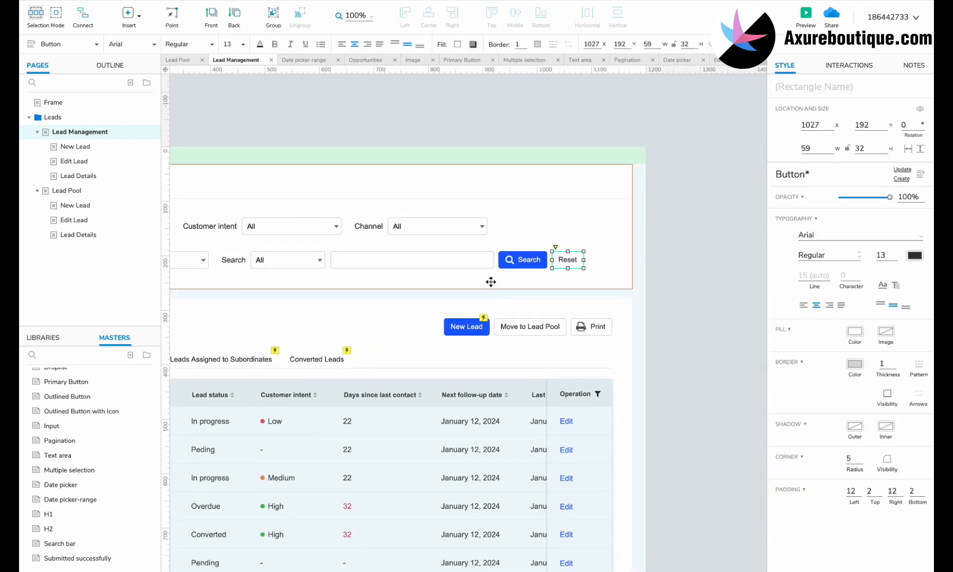
Step: On the Lead Pool page, move the table and pagination up beneath the table heading and shorten the background box to 777 high
{"action": "left_click", "coordinate": [100, 190]}
{"action": "left_click", "coordinate": [426, 305]}
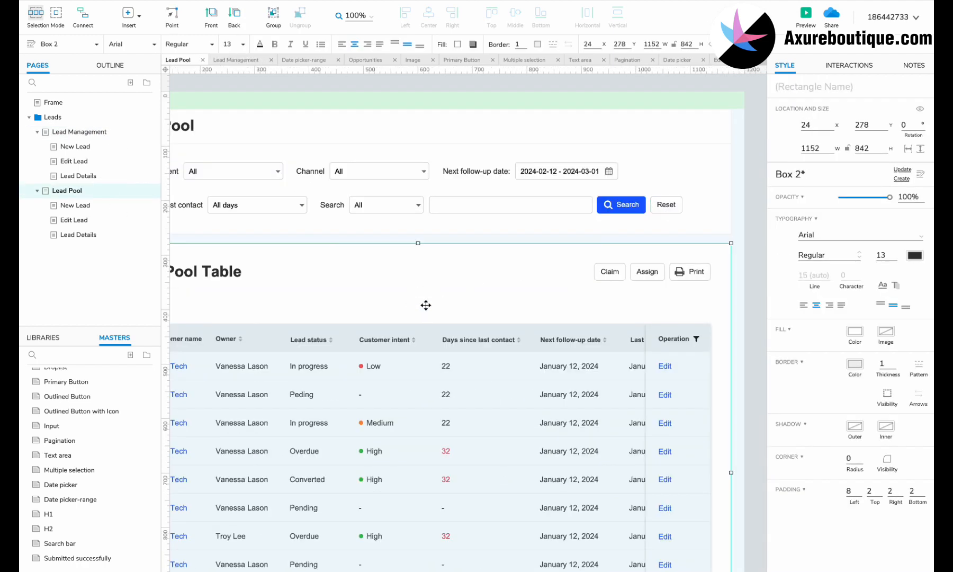
{"action": "scroll", "coordinate": [387, 302], "scroll_direction": "left", "scroll_amount": 3}
{"action": "scroll", "coordinate": [344, 297], "scroll_direction": "down", "scroll_amount": 1}
{"action": "scroll", "coordinate": [384, 298], "scroll_direction": "down", "scroll_amount": 3}
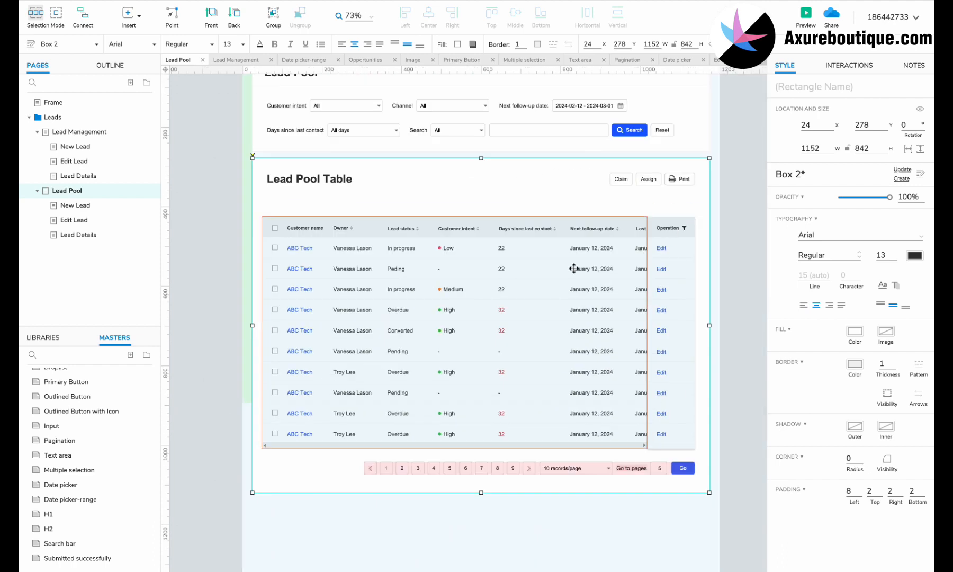
{"action": "left_click", "coordinate": [551, 275], "text": "shift"}
{"action": "left_click", "coordinate": [455, 468], "text": "shift"}
{"action": "left_click", "coordinate": [291, 485], "text": "shift"}
{"action": "left_click_drag", "start_coordinate": [332, 325], "coordinate": [332, 305]}
{"action": "left_click", "coordinate": [302, 469]}
{"action": "left_click_drag", "start_coordinate": [481, 493], "coordinate": [480, 466]}
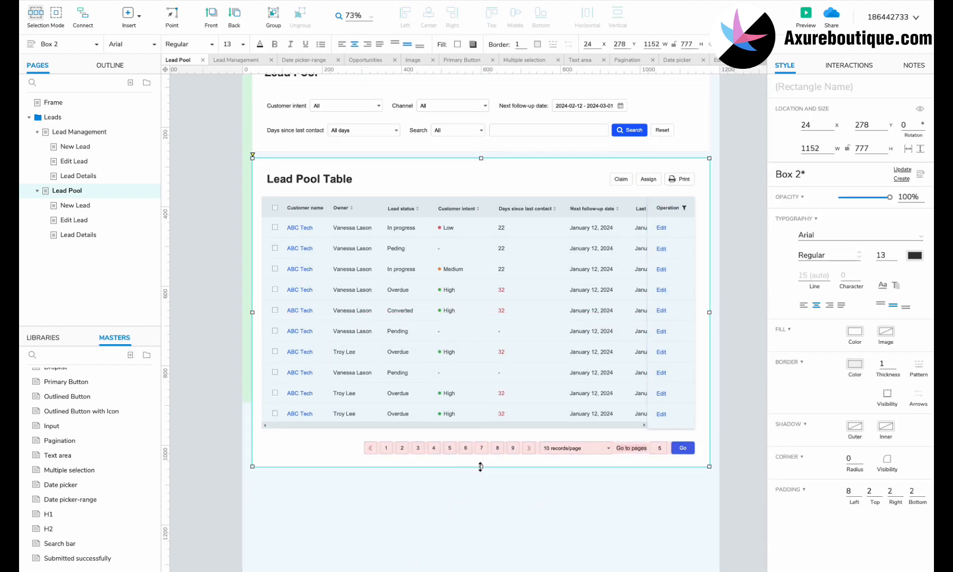
Step: Inside the scrolling table panel, change the Contact column header to "Reason for moving to the lead pool"
{"action": "left_click", "coordinate": [373, 250]}
{"action": "scroll", "coordinate": [373, 250], "scroll_direction": "up", "scroll_amount": 2}
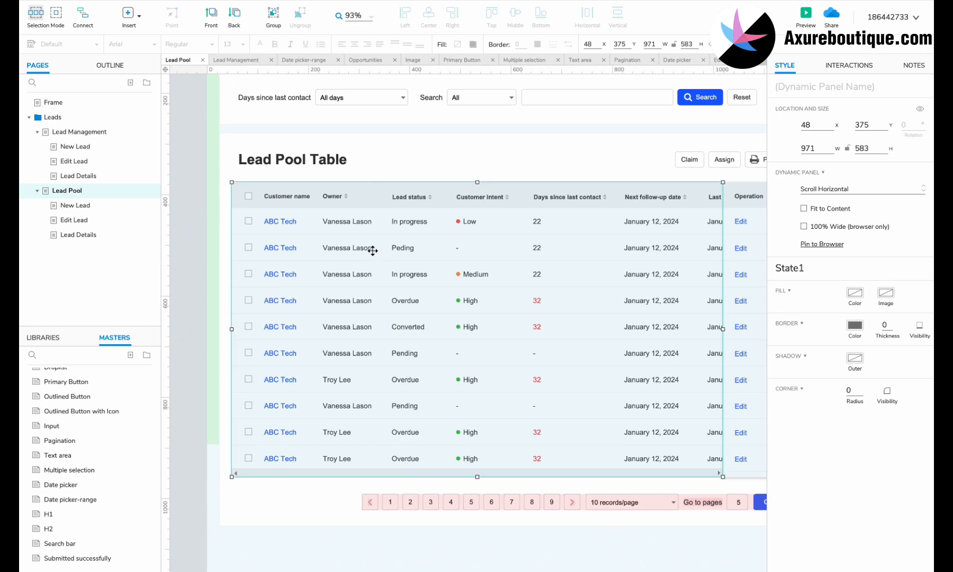
{"action": "double_click", "coordinate": [411, 242]}
{"action": "scroll", "coordinate": [419, 240], "scroll_direction": "right", "scroll_amount": 5}
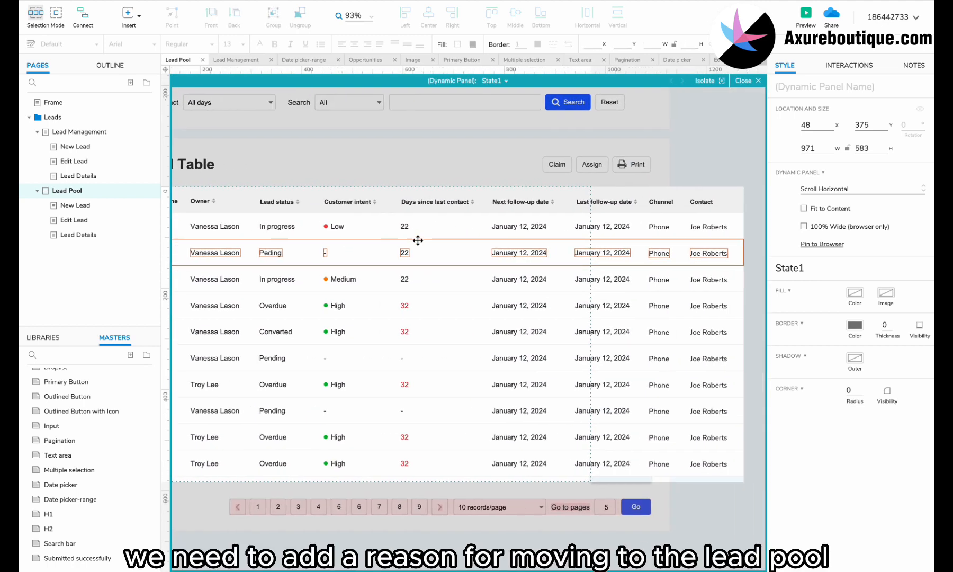
{"action": "double_click", "coordinate": [702, 202]}
{"action": "type", "text": "R"}
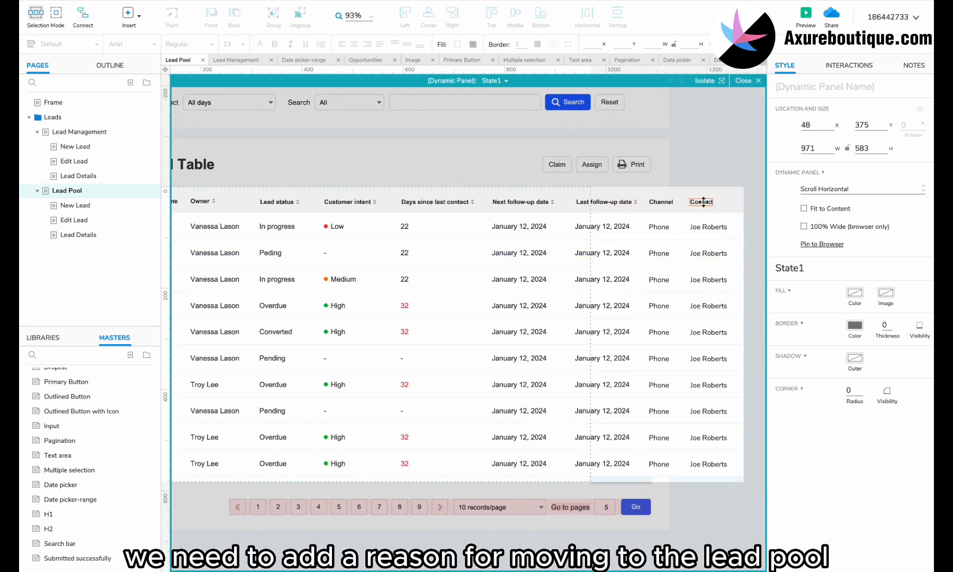
{"action": "type", "text": "e"}
{"action": "type", "text": "ason for moving to the lead pool"}
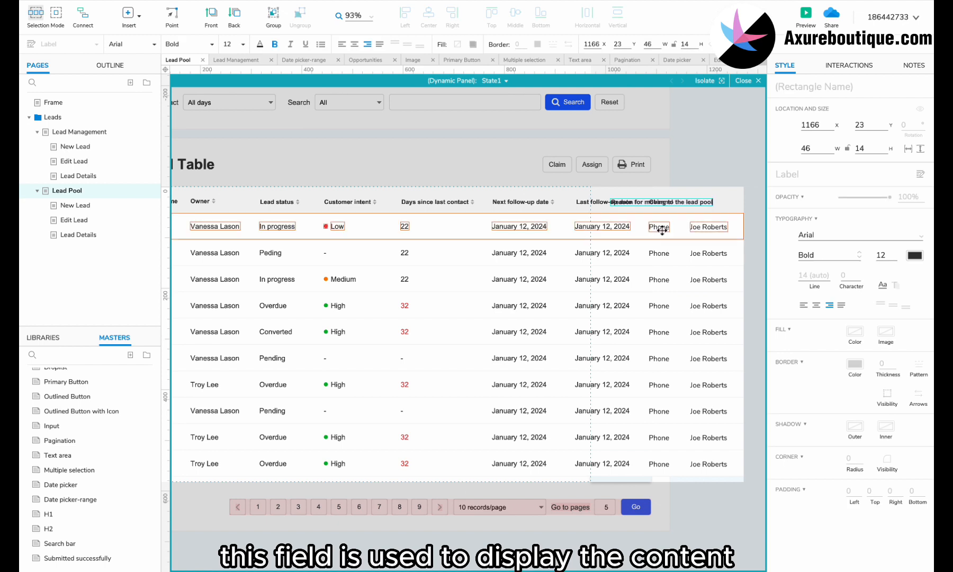
Step: Move the reason column's header label over its values at x 1168, clear of the Channel header
{"action": "left_click", "coordinate": [660, 229]}
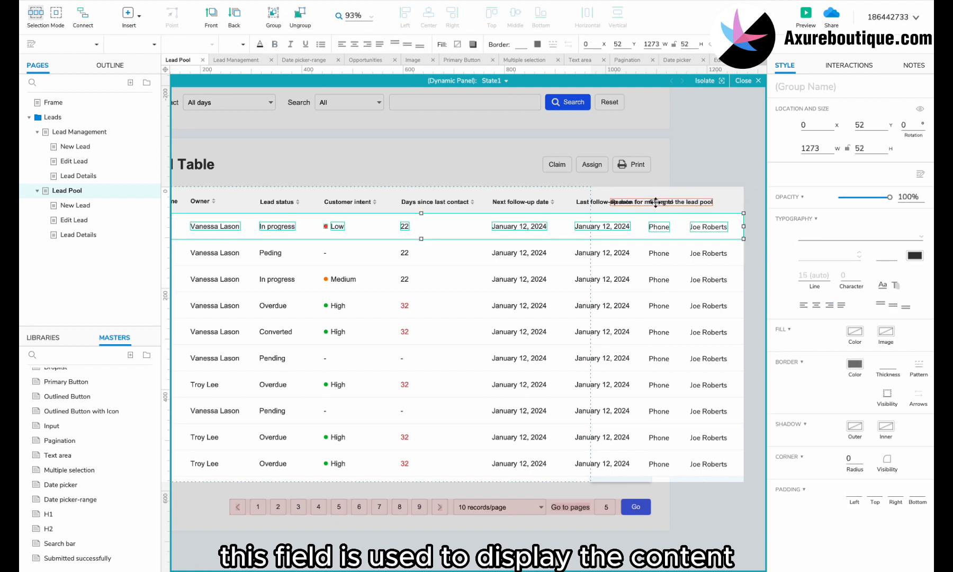
{"action": "left_click", "coordinate": [651, 197]}
{"action": "left_click", "coordinate": [636, 204]}
{"action": "left_click_drag", "start_coordinate": [636, 203], "coordinate": [706, 201]}
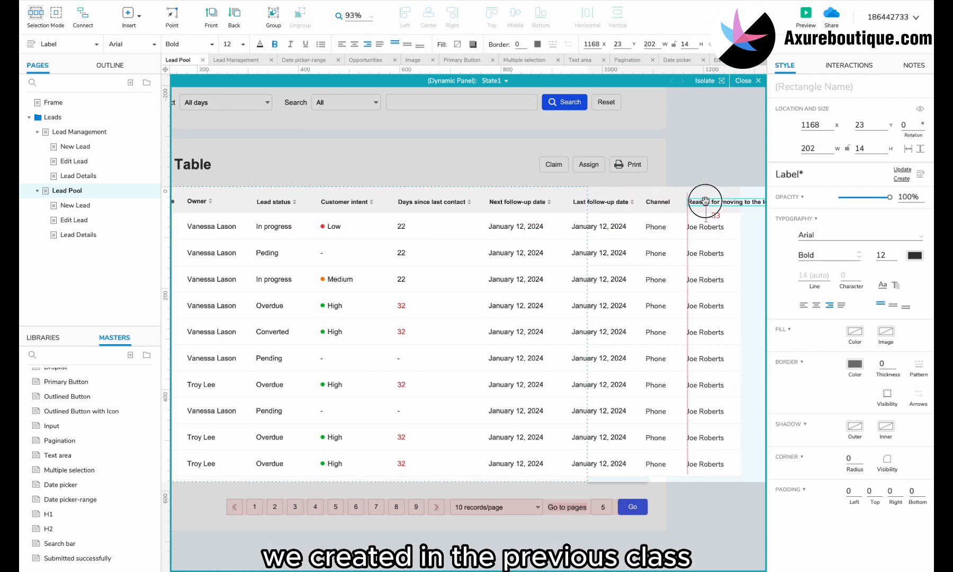
{"action": "left_click", "coordinate": [656, 203]}
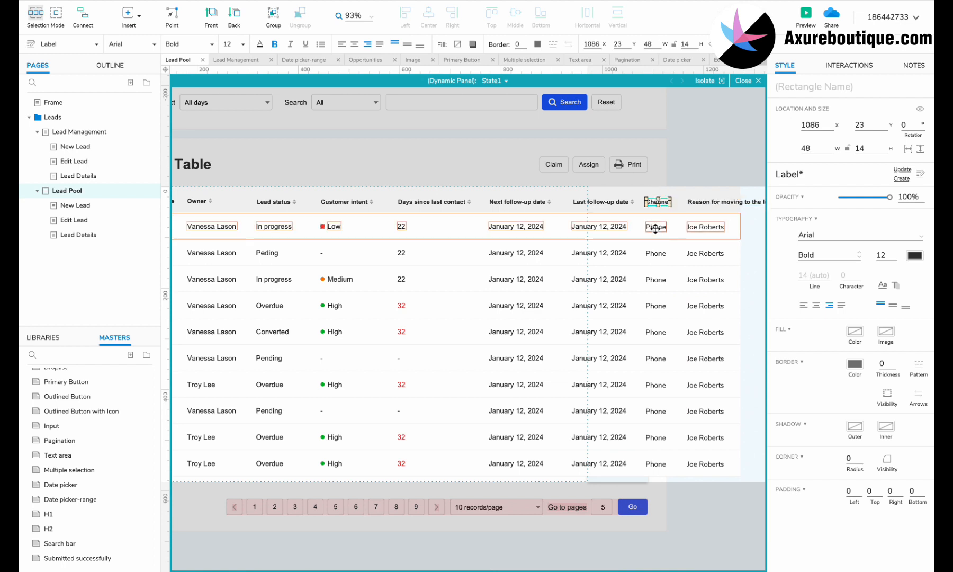
Step: Widen the background boxes of the header and all table rows so they extend past the reason column's header text
{"action": "scroll", "coordinate": [655, 228], "scroll_direction": "right", "scroll_amount": 3}
{"action": "left_click", "coordinate": [633, 233]}
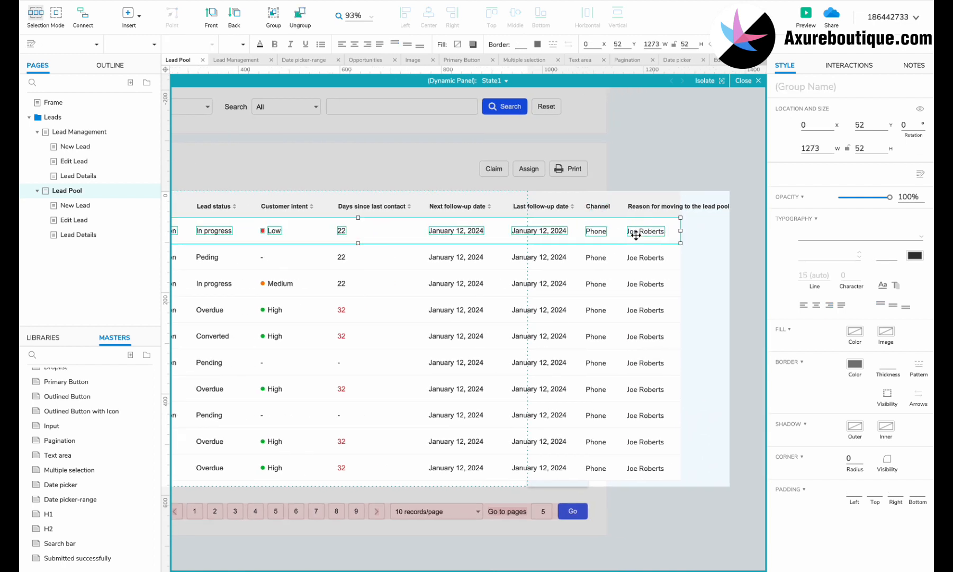
{"action": "scroll", "coordinate": [633, 233], "scroll_direction": "right", "scroll_amount": 2}
{"action": "left_click", "coordinate": [619, 267], "text": "shift"}
{"action": "left_click", "coordinate": [629, 293], "text": "shift"}
{"action": "left_click_drag", "start_coordinate": [663, 238], "coordinate": [637, 488]}
{"action": "left_click_drag", "start_coordinate": [647, 357], "coordinate": [716, 356]}
{"action": "left_click", "coordinate": [688, 212]}
{"action": "left_click_drag", "start_coordinate": [697, 212], "coordinate": [715, 213]}
Step: Replace the entry in all ten rows of the reason column with "Lack of response"
{"action": "left_click", "coordinate": [604, 245]}
{"action": "double_click", "coordinate": [603, 242]}
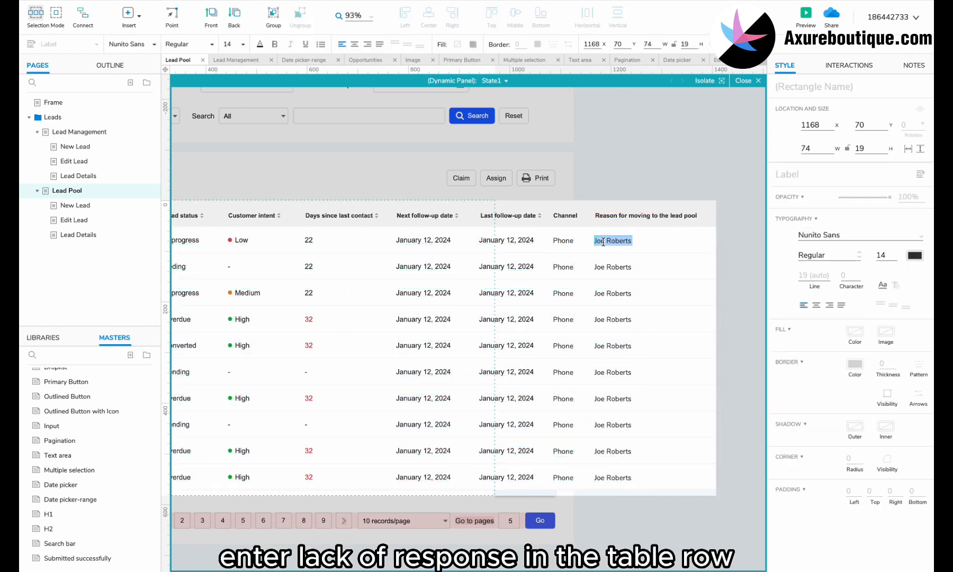
{"action": "key", "text": "ctrl+v"}
{"action": "double_click", "coordinate": [605, 294]}
{"action": "key", "text": "ctrl+v"}
{"action": "double_click", "coordinate": [607, 320]}
{"action": "key", "text": "ctrl+v"}
{"action": "double_click", "coordinate": [611, 345]}
{"action": "type", "text": "Lack of response"}
{"action": "double_click", "coordinate": [610, 372]}
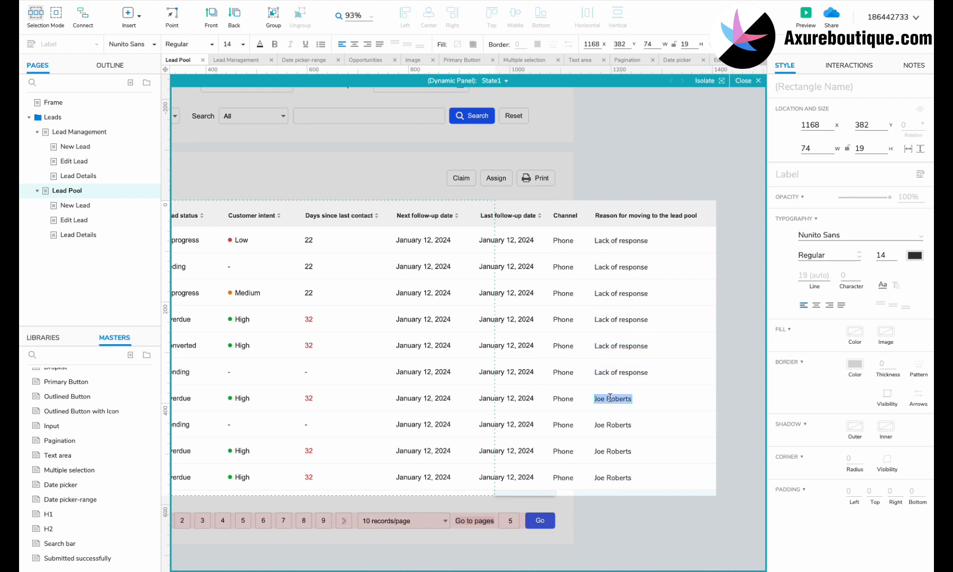
{"action": "scroll", "coordinate": [694, 417], "scroll_direction": "up", "scroll_amount": 2}
{"action": "left_click", "coordinate": [581, 289]}
{"action": "scroll", "coordinate": [581, 289], "scroll_direction": "down", "scroll_amount": 2}
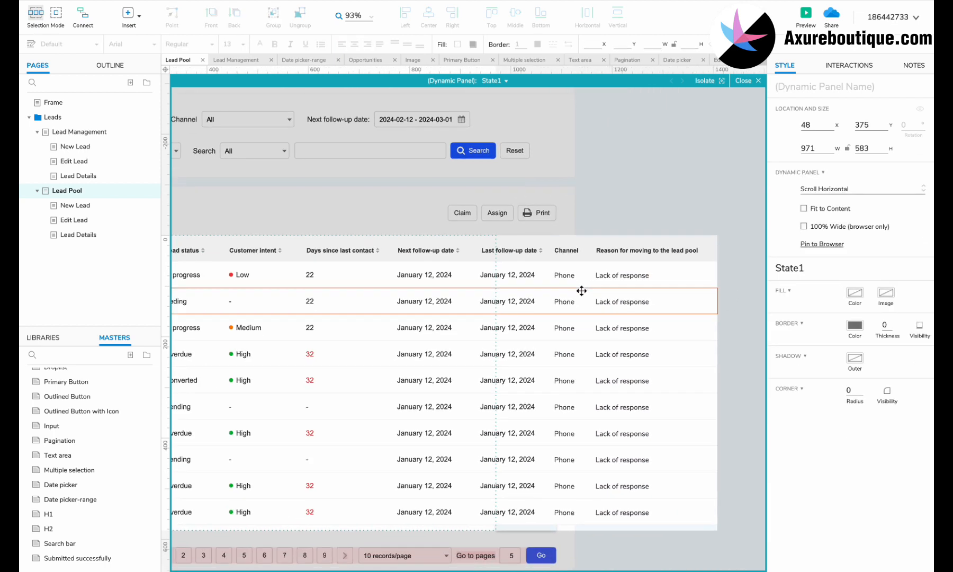
Step: Shift the contents of all columns after Customer intent to the right, without the row backgrounds, to make room for one column
{"action": "scroll", "coordinate": [468, 256], "scroll_direction": "left", "scroll_amount": 3}
{"action": "left_click", "coordinate": [446, 245]}
{"action": "scroll", "coordinate": [446, 245], "scroll_direction": "right", "scroll_amount": 1}
{"action": "scroll", "coordinate": [446, 245], "scroll_direction": "down", "scroll_amount": 1}
{"action": "left_click_drag", "start_coordinate": [756, 187], "coordinate": [338, 460]}
{"action": "left_click", "coordinate": [733, 207], "text": "shift"}
{"action": "left_click", "coordinate": [725, 228], "text": "shift"}
{"action": "left_click", "coordinate": [716, 248], "text": "shift"}
{"action": "left_click", "coordinate": [707, 278], "text": "shift"}
{"action": "left_click", "coordinate": [696, 307], "text": "shift"}
{"action": "left_click", "coordinate": [697, 333], "text": "shift"}
{"action": "left_click", "coordinate": [697, 360], "text": "shift"}
{"action": "left_click", "coordinate": [695, 385], "text": "shift"}
{"action": "left_click", "coordinate": [695, 409], "text": "shift"}
{"action": "left_click", "coordinate": [694, 433], "text": "shift"}
{"action": "left_click", "coordinate": [693, 461], "text": "shift"}
{"action": "left_click_drag", "start_coordinate": [426, 198], "coordinate": [532, 198]}
Step: Move the reason column's header and ten entries to x 573, between Customer intent and Days since last contact
{"action": "scroll", "coordinate": [534, 199], "scroll_direction": "right", "scroll_amount": 2}
{"action": "left_click", "coordinate": [674, 206]}
{"action": "left_click", "coordinate": [675, 228], "text": "shift"}
{"action": "left_click", "coordinate": [678, 255], "text": "shift"}
{"action": "left_click", "coordinate": [677, 281], "text": "shift"}
{"action": "left_click", "coordinate": [675, 307], "text": "shift"}
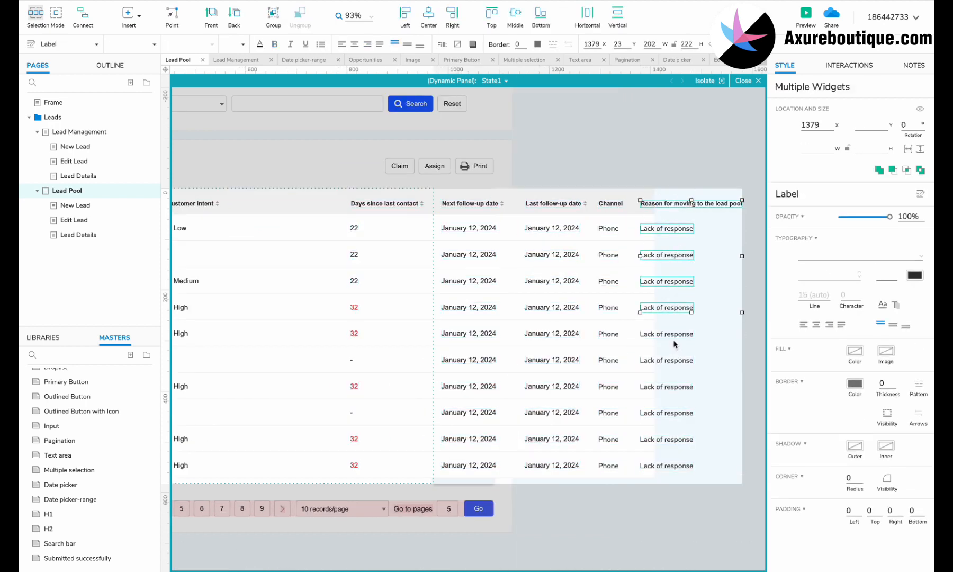
{"action": "left_click_drag", "start_coordinate": [670, 440], "coordinate": [261, 389]}
Step: Change the Lead status entry in all ten table rows to "Unassigned"
{"action": "scroll", "coordinate": [574, 332], "scroll_direction": "left", "scroll_amount": 5}
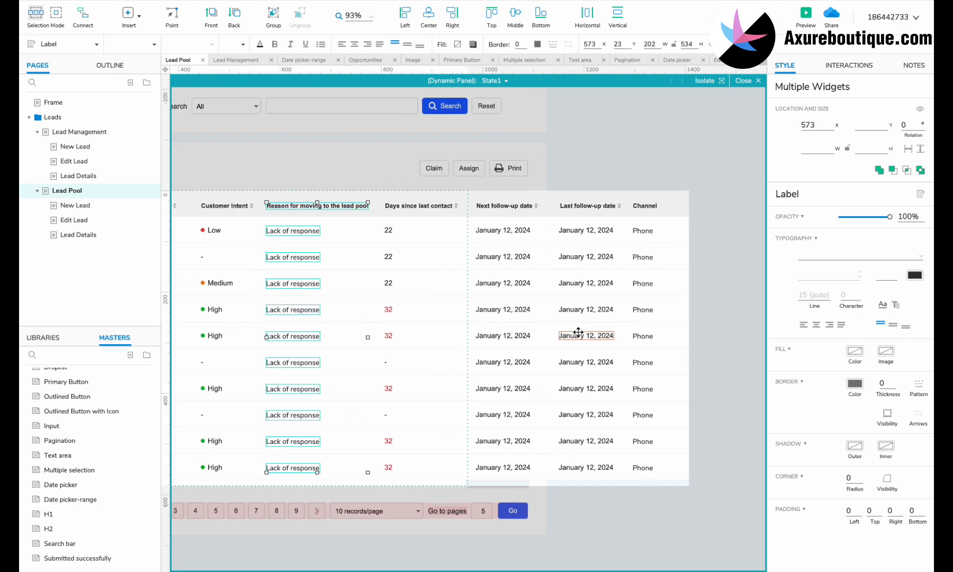
{"action": "double_click", "coordinate": [407, 243]}
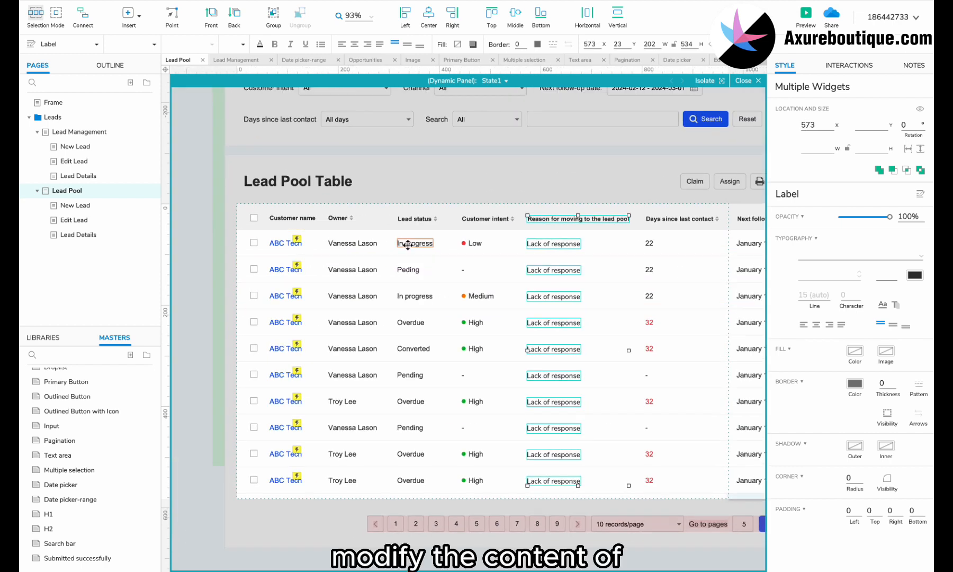
{"action": "type", "text": "Unassigned"}
{"action": "double_click", "coordinate": [407, 270]}
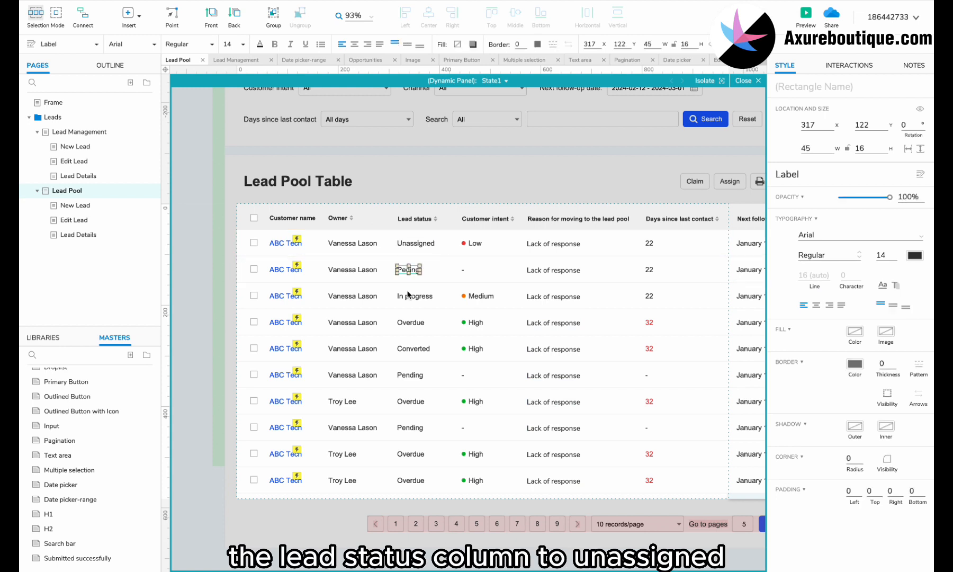
{"action": "key", "text": "super+v"}
{"action": "double_click", "coordinate": [413, 296]}
{"action": "key", "text": "super+v"}
{"action": "double_click", "coordinate": [416, 323]}
{"action": "type", "text": "Unassigned"}
{"action": "double_click", "coordinate": [416, 349]}
{"action": "key", "text": "super+v"}
{"action": "double_click", "coordinate": [412, 375]}
{"action": "key", "text": "super+v"}
{"action": "double_click", "coordinate": [410, 403]}
{"action": "key", "text": "super+v"}
{"action": "double_click", "coordinate": [410, 428]}
{"action": "key", "text": "super+v"}
{"action": "double_click", "coordinate": [407, 454]}
Step: Close the table panel, open the Operation column's panel and widen its header and row boxes to 185
{"action": "scroll", "coordinate": [493, 386], "scroll_direction": "right", "scroll_amount": 5}
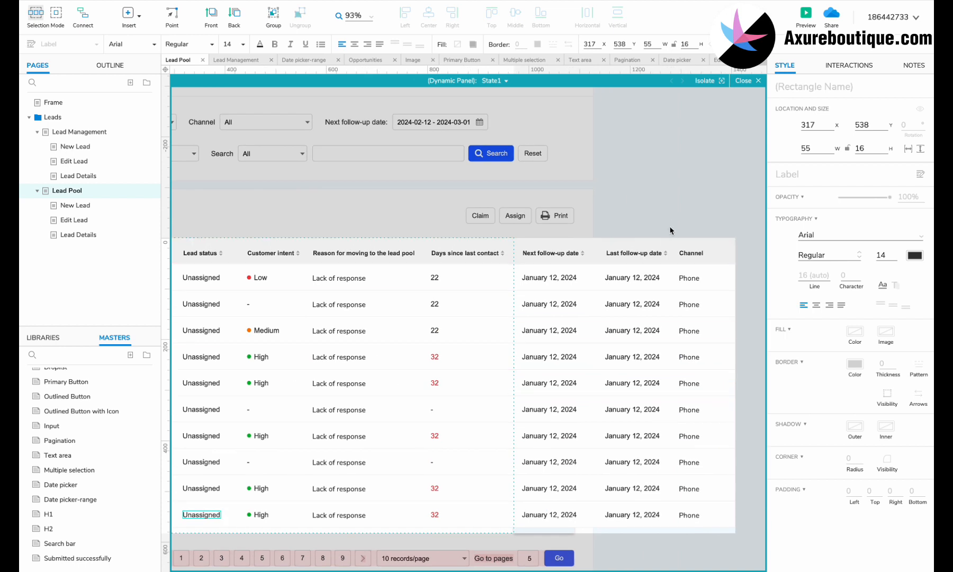
{"action": "left_click", "coordinate": [659, 204]}
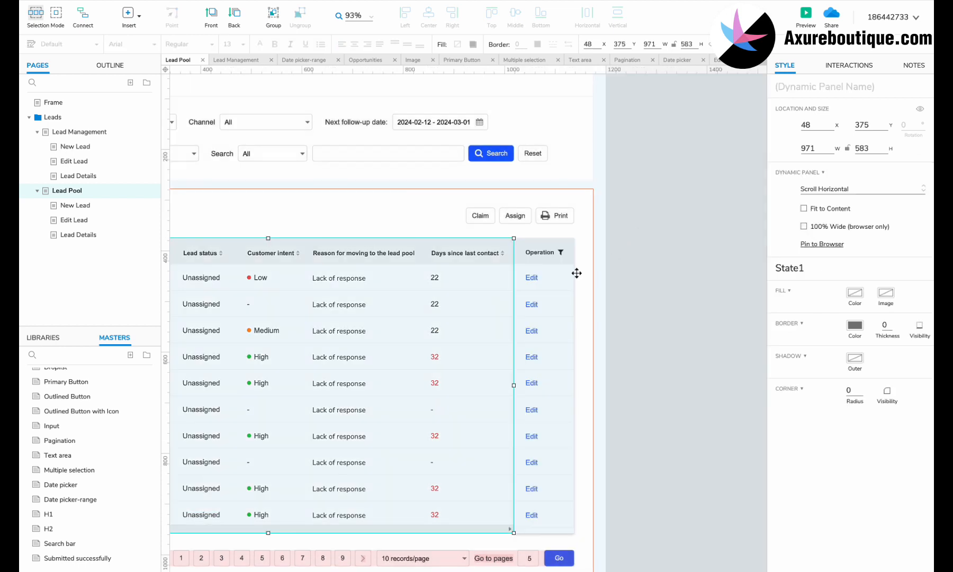
{"action": "double_click", "coordinate": [562, 274]}
{"action": "left_click_drag", "start_coordinate": [600, 241], "coordinate": [566, 529]}
{"action": "left_click_drag", "start_coordinate": [575, 385], "coordinate": [614, 384]}
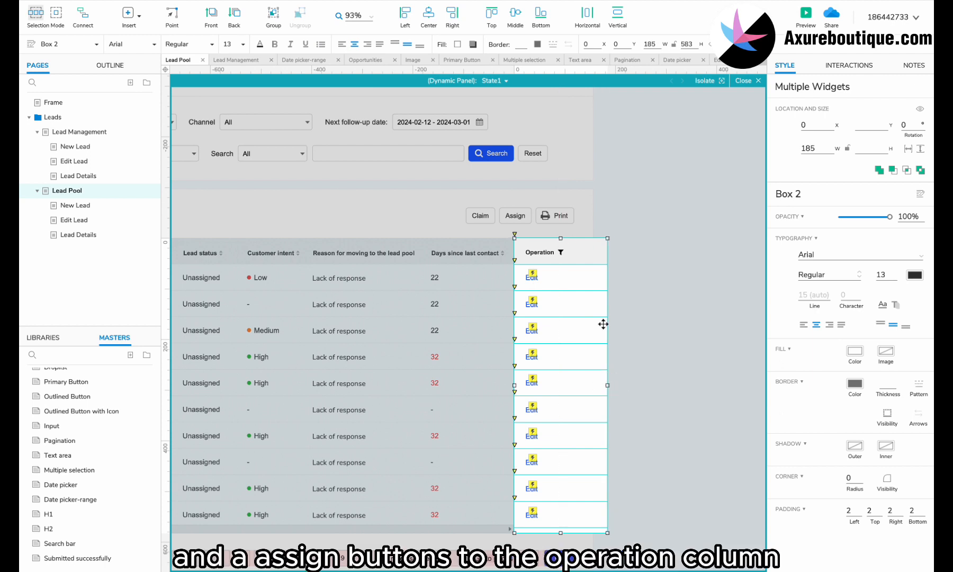
Step: Duplicate the first row's Edit link beside it in the Operation column, change its text to "Claim" and remove its interaction
{"action": "scroll", "coordinate": [604, 323], "scroll_direction": "up", "scroll_amount": 2}
{"action": "left_click", "coordinate": [515, 270]}
{"action": "left_click_drag", "start_coordinate": [515, 271], "coordinate": [535, 265]}
{"action": "double_click", "coordinate": [535, 265]}
{"action": "type", "text": "Cla"}
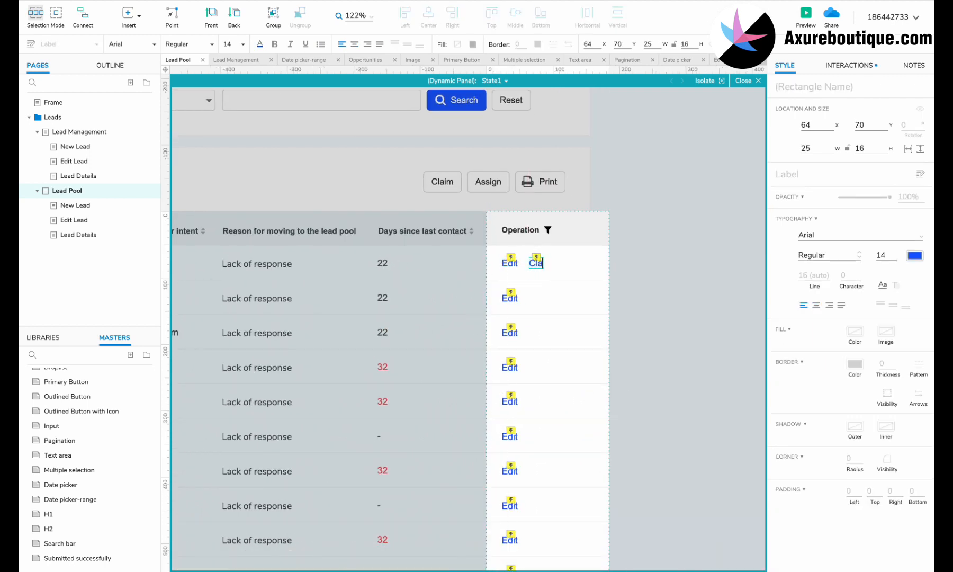
{"action": "type", "text": "im"}
{"action": "key", "text": "Escape"}
{"action": "left_click", "coordinate": [845, 68]}
Step: Duplicate the Claim link to its right as "Assign" and close the Operation column's panel
{"action": "left_click_drag", "start_coordinate": [537, 264], "coordinate": [579, 265]}
{"action": "type", "text": "Assign"}
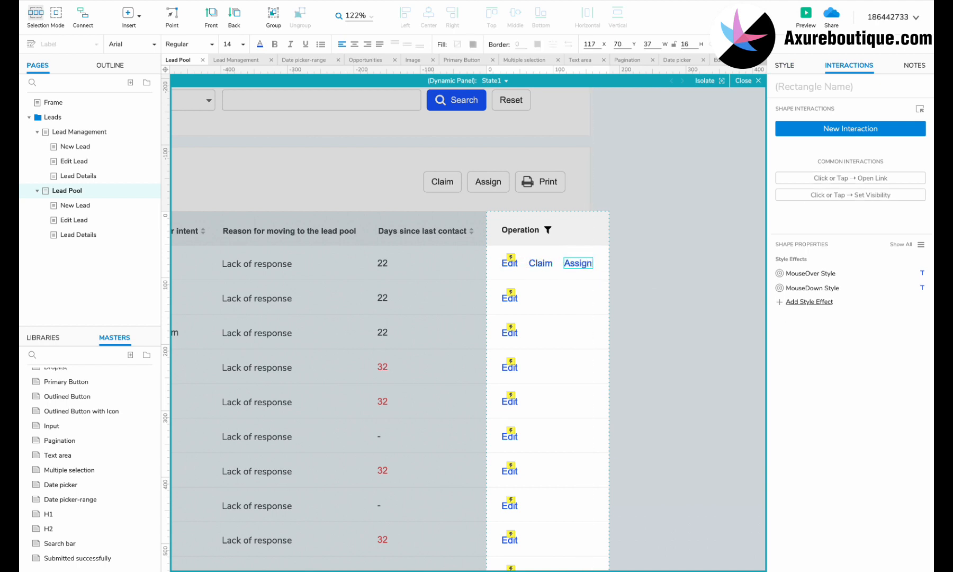
{"action": "key", "text": "Escape"}
{"action": "left_click", "coordinate": [637, 262]}
{"action": "key", "text": "Escape"}
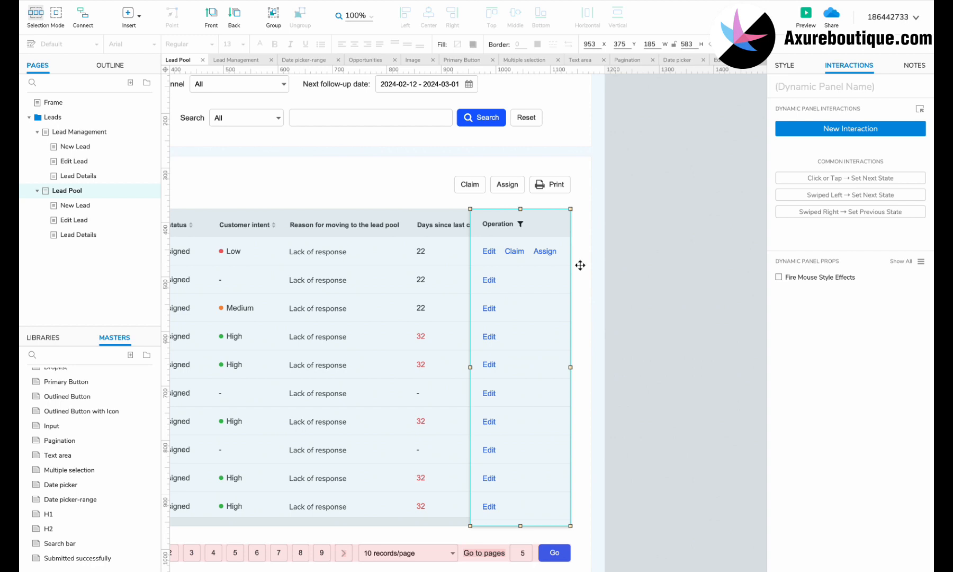
{"action": "left_click", "coordinate": [659, 274]}
Step: Copy the submission notice panel from the Edit Lead page and paste it onto the Lead Pool page
{"action": "scroll", "coordinate": [660, 274], "scroll_direction": "down", "scroll_amount": 2}
{"action": "scroll", "coordinate": [659, 270], "scroll_direction": "up", "scroll_amount": 3}
{"action": "scroll", "coordinate": [660, 270], "scroll_direction": "left", "scroll_amount": 3}
{"action": "scroll", "coordinate": [659, 270], "scroll_direction": "right", "scroll_amount": 1}
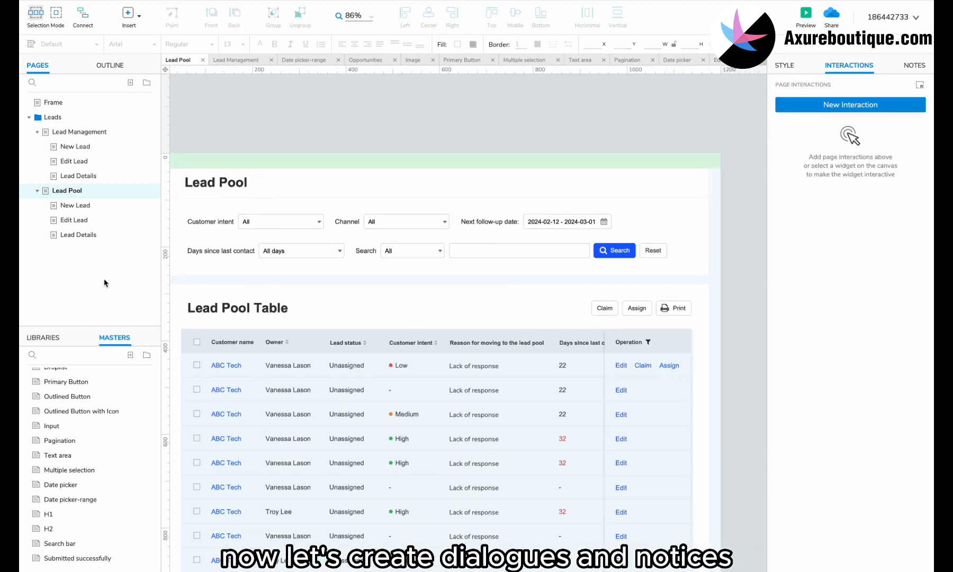
{"action": "left_click", "coordinate": [100, 220]}
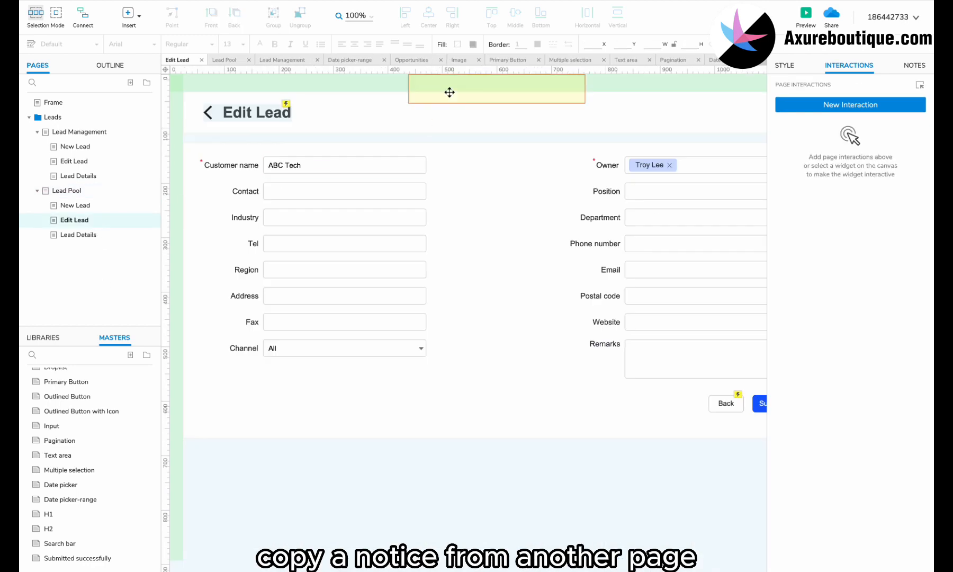
{"action": "left_click", "coordinate": [449, 92]}
{"action": "left_click", "coordinate": [79, 191]}
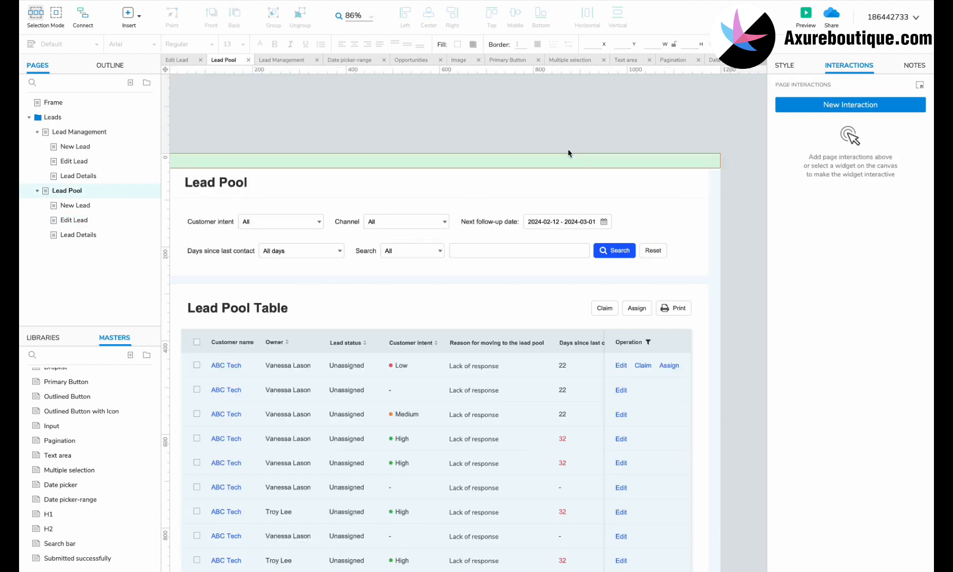
{"action": "key", "text": "ctrl+v"}
{"action": "scroll", "coordinate": [466, 174], "scroll_direction": "left", "scroll_amount": 2}
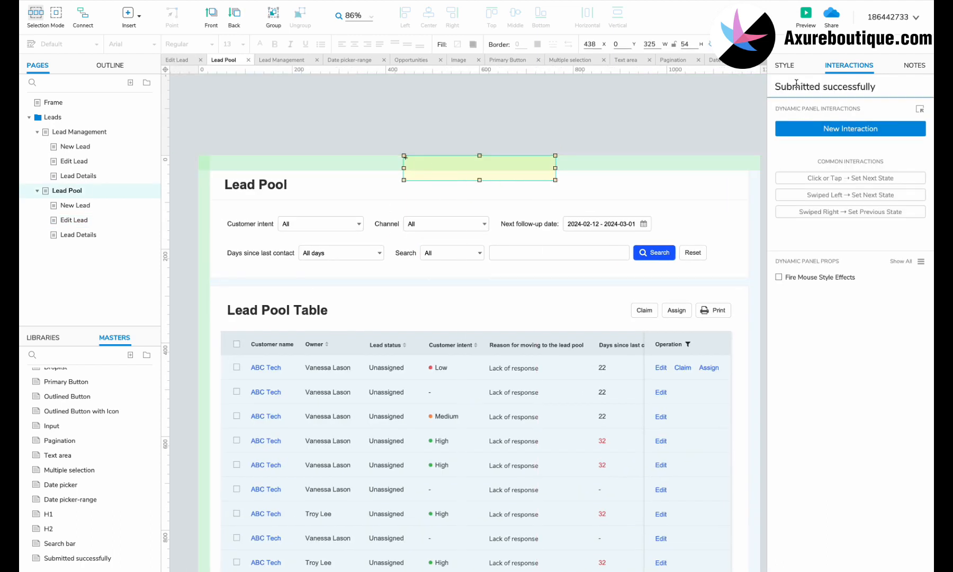
Step: Rename the pasted notice panel and change its message to "Assigned successfully"
{"action": "double_click", "coordinate": [796, 85]}
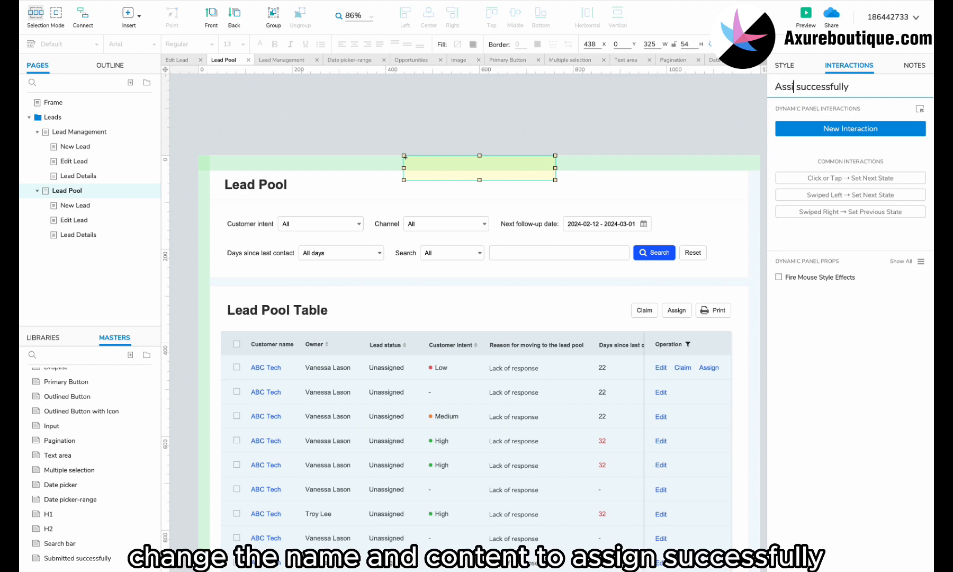
{"action": "type", "text": "Assigned"}
{"action": "left_click", "coordinate": [574, 126]}
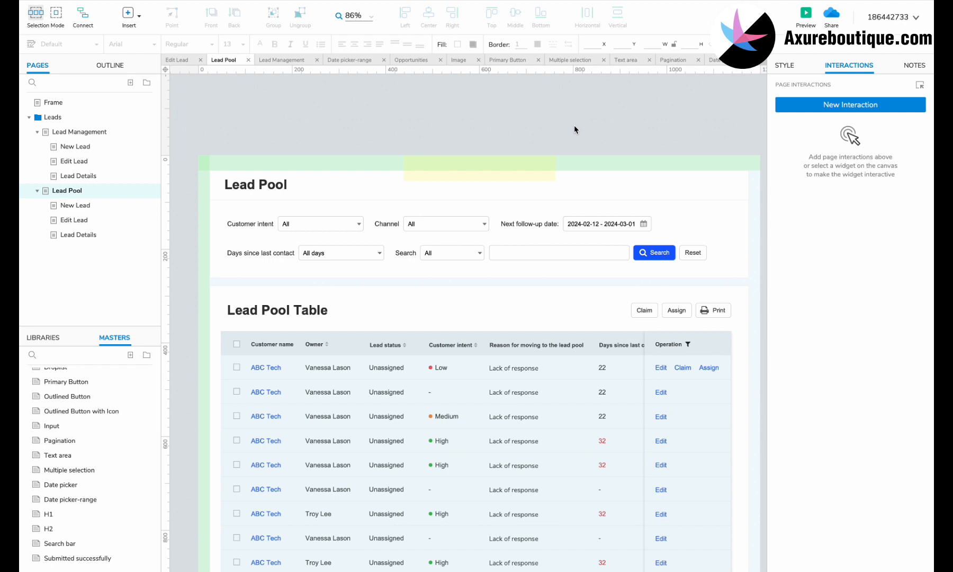
{"action": "double_click", "coordinate": [530, 165]}
{"action": "left_click", "coordinate": [442, 168]}
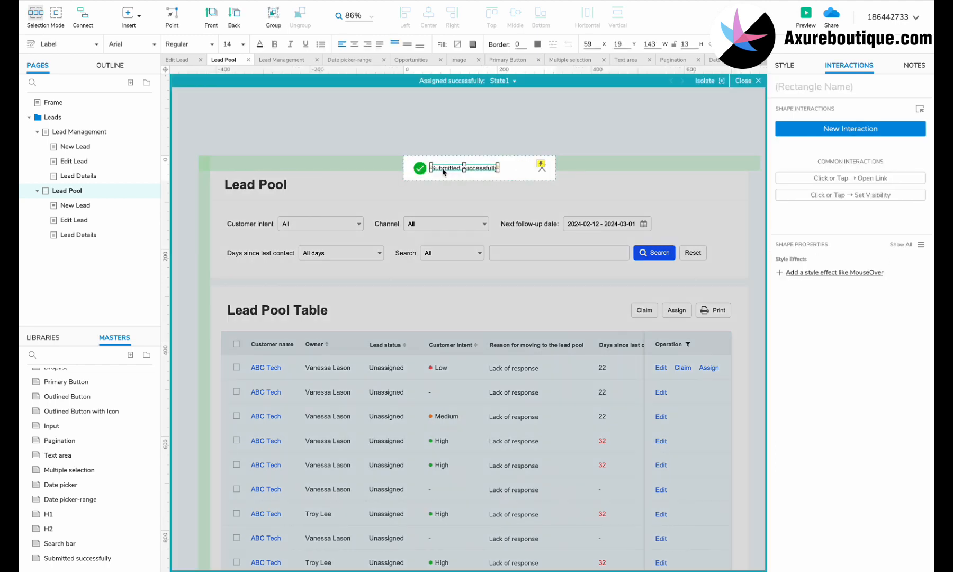
{"action": "double_click", "coordinate": [443, 168]}
{"action": "left_click", "coordinate": [498, 146]}
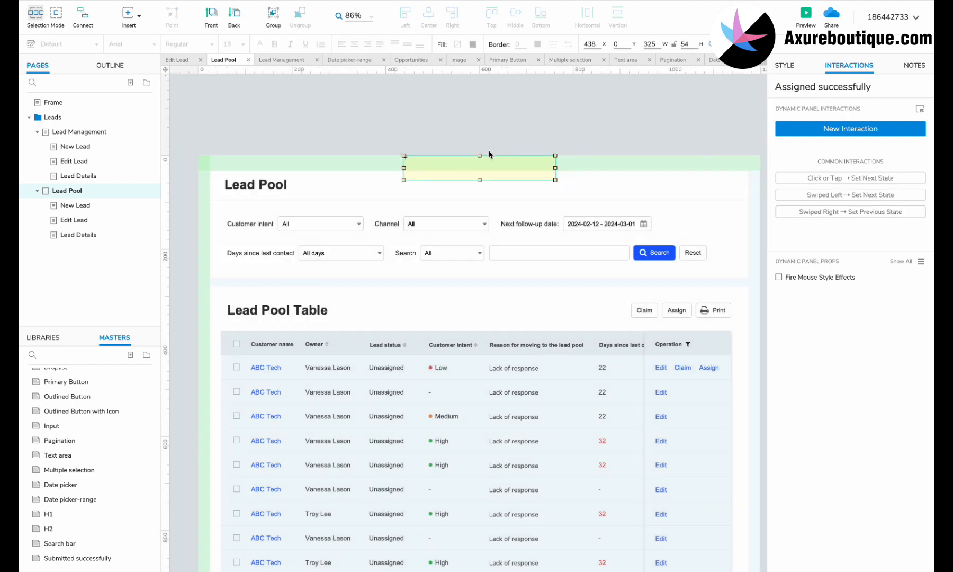
Step: Duplicate the notice in place and change the copy's message and panel name to "Claimed successfully"
{"action": "left_click_drag", "start_coordinate": [462, 165], "coordinate": [460, 165]}
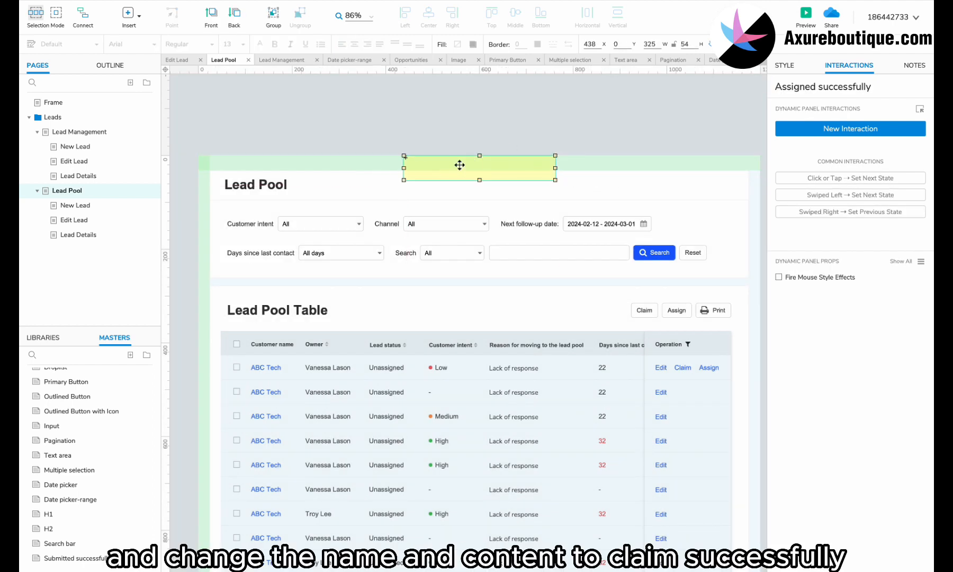
{"action": "double_click", "coordinate": [459, 165]}
{"action": "left_click", "coordinate": [446, 169]}
{"action": "double_click", "coordinate": [445, 168]}
{"action": "type", "text": "Claimed"}
{"action": "left_click", "coordinate": [629, 148]}
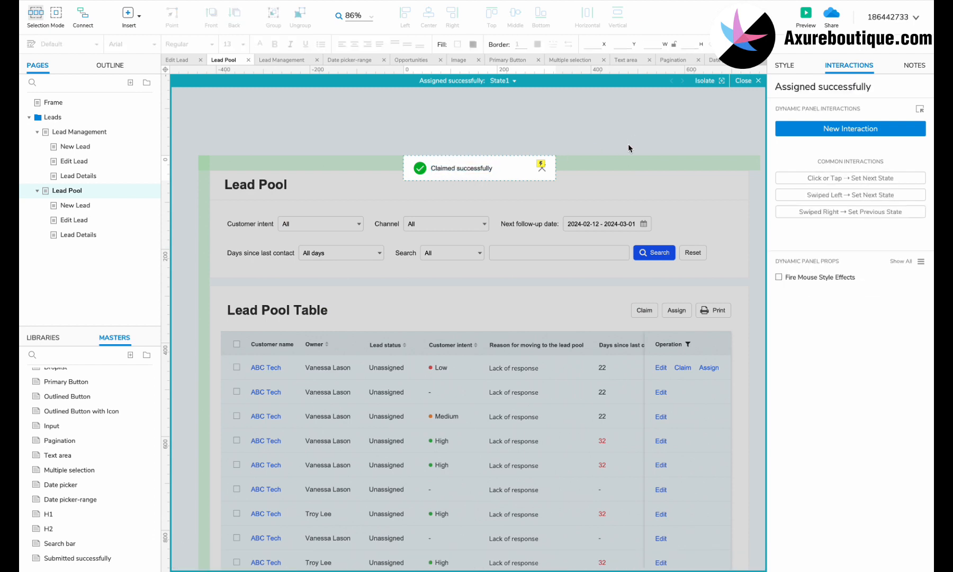
{"action": "type", "text": "Claimed"}
{"action": "left_click", "coordinate": [662, 122]}
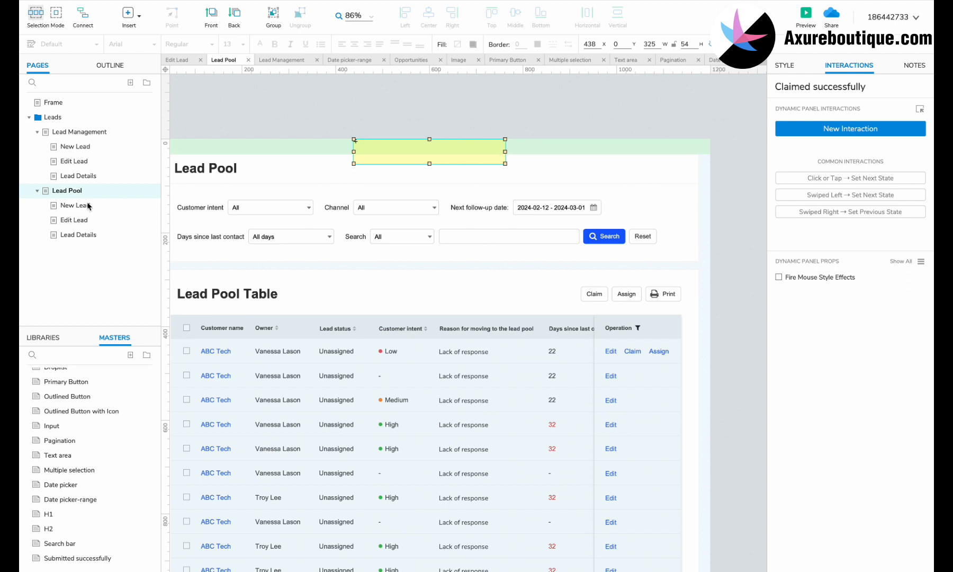
Step: Copy the "Move to lead pool" dialog from the Lead Details page and paste it beside the Lead Pool page's content
{"action": "left_click", "coordinate": [90, 233]}
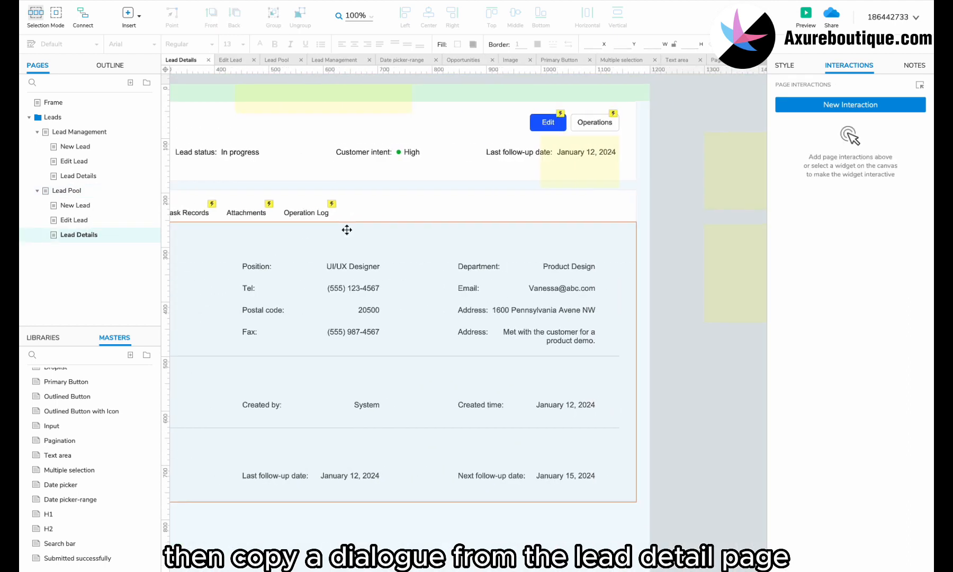
{"action": "scroll", "coordinate": [557, 197], "scroll_direction": "right", "scroll_amount": 5}
{"action": "double_click", "coordinate": [585, 200]}
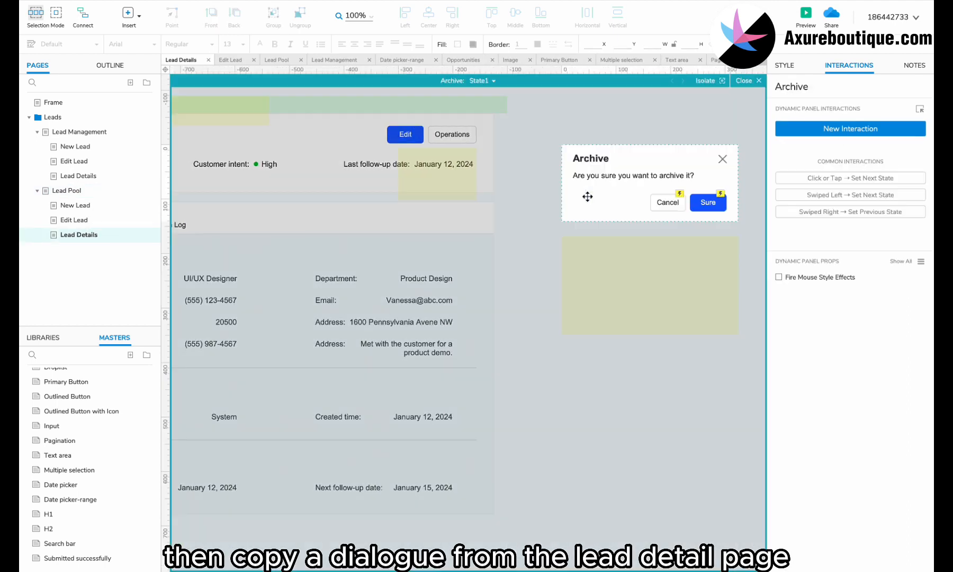
{"action": "left_click", "coordinate": [591, 259]}
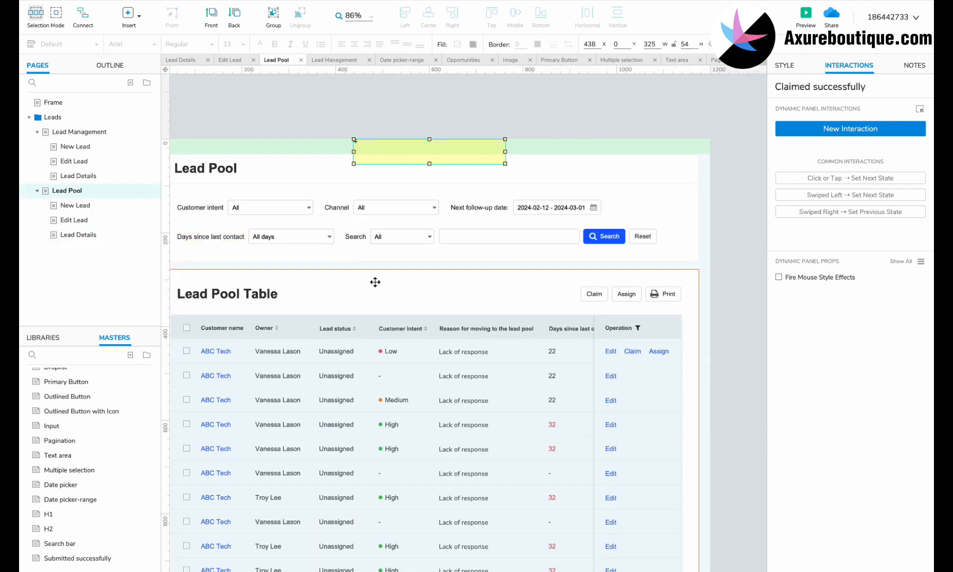
{"action": "scroll", "coordinate": [375, 283], "scroll_direction": "right", "scroll_amount": 5}
{"action": "key", "text": "super+v"}
Step: Open the pasted dialog and change its title to "Assigned to"
{"action": "double_click", "coordinate": [462, 295]}
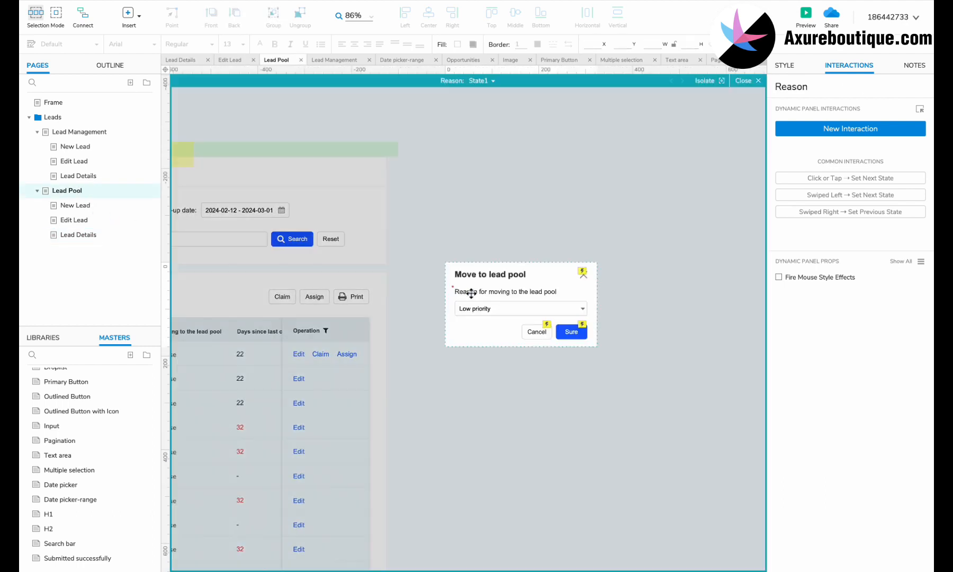
{"action": "double_click", "coordinate": [479, 273]}
{"action": "type", "text": "Assigned to"}
{"action": "scroll", "coordinate": [485, 285], "scroll_direction": "right", "scroll_amount": 2}
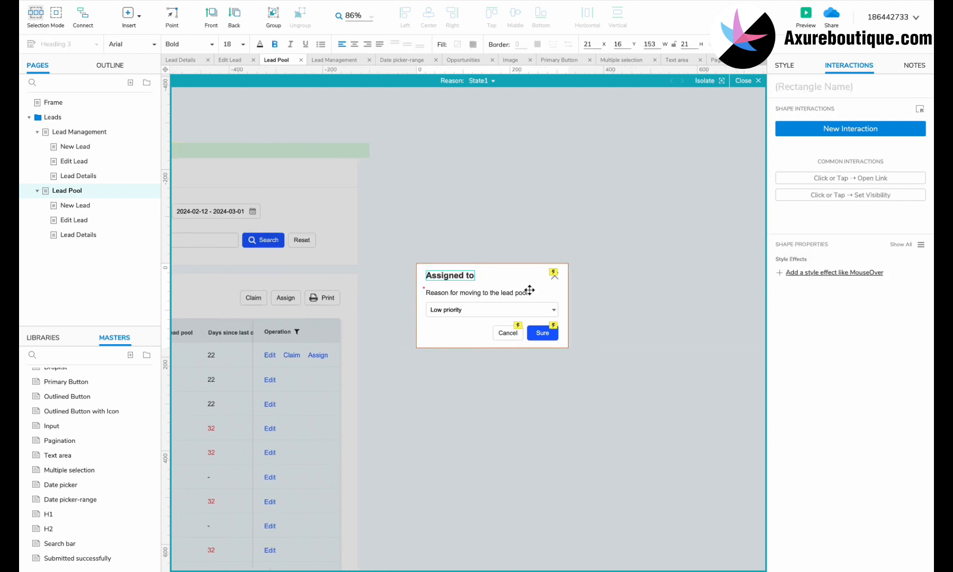
Step: Widen the dialog's background box to 393 and move the close icon to its new right edge
{"action": "scroll", "coordinate": [543, 305], "scroll_direction": "right", "scroll_amount": 2}
{"action": "left_click", "coordinate": [543, 305]}
{"action": "left_click_drag", "start_coordinate": [543, 306], "coordinate": [602, 305]}
{"action": "left_click", "coordinate": [529, 277]}
{"action": "scroll", "coordinate": [532, 277], "scroll_direction": "up", "scroll_amount": 2}
{"action": "left_click_drag", "start_coordinate": [532, 277], "coordinate": [580, 277]}
{"action": "left_click", "coordinate": [609, 310]}
{"action": "left_click_drag", "start_coordinate": [621, 314], "coordinate": [588, 314]}
Step: Change the dialog's field label to "Owner"
{"action": "double_click", "coordinate": [370, 296]}
{"action": "type", "text": "Owner"}
{"action": "left_click", "coordinate": [419, 329]}
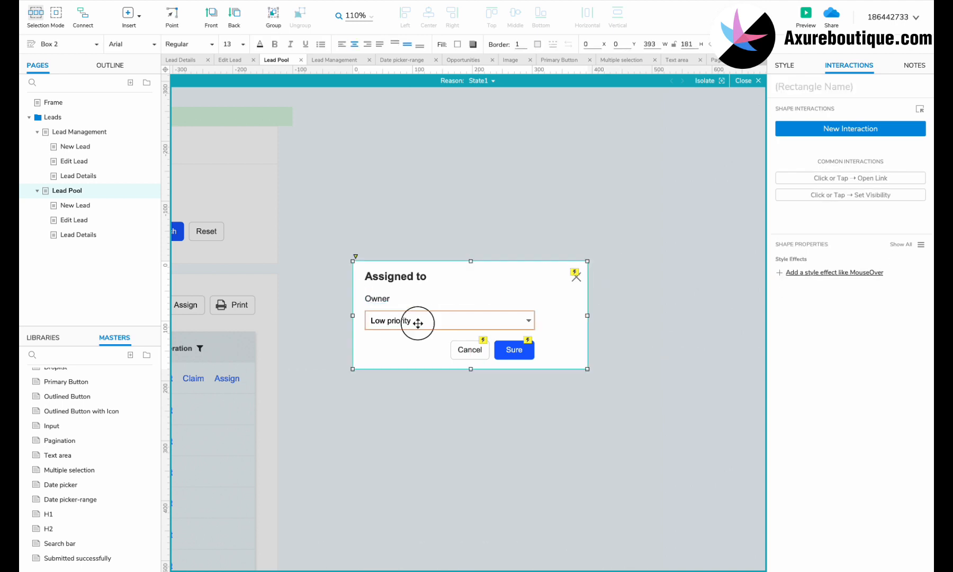
{"action": "left_click", "coordinate": [422, 325]}
Step: Shift the Cancel and Sure buttons to the dialog's right edge and delete the "Low priority" drop-down
{"action": "left_click", "coordinate": [470, 349]}
{"action": "left_click", "coordinate": [512, 351], "text": "shift"}
{"action": "left_click_drag", "start_coordinate": [500, 350], "coordinate": [547, 350]}
{"action": "left_click", "coordinate": [449, 322]}
{"action": "key", "text": "Delete"}
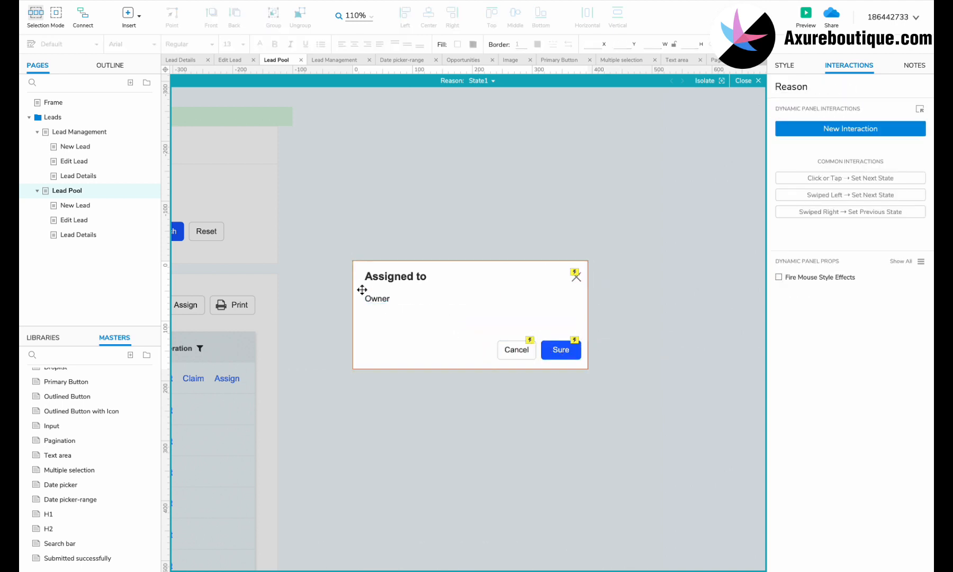
Step: Copy the Owner label with its multi-select field from the Edit Lead page and paste it into the "Assigned to" dialog
{"action": "left_click", "coordinate": [74, 219]}
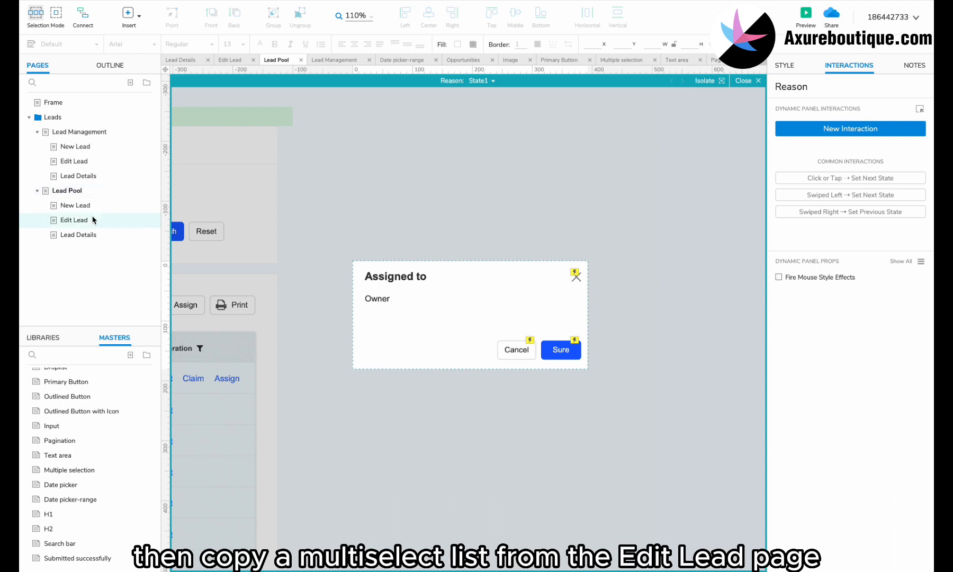
{"action": "left_click", "coordinate": [624, 165]}
{"action": "scroll", "coordinate": [624, 164], "scroll_direction": "right", "scroll_amount": 1}
{"action": "left_click", "coordinate": [606, 166]}
{"action": "scroll", "coordinate": [606, 166], "scroll_direction": "right", "scroll_amount": 3}
{"action": "left_click", "coordinate": [470, 170], "text": "shift"}
{"action": "left_click", "coordinate": [645, 170], "text": "shift"}
{"action": "left_click", "coordinate": [647, 172], "text": "shift"}
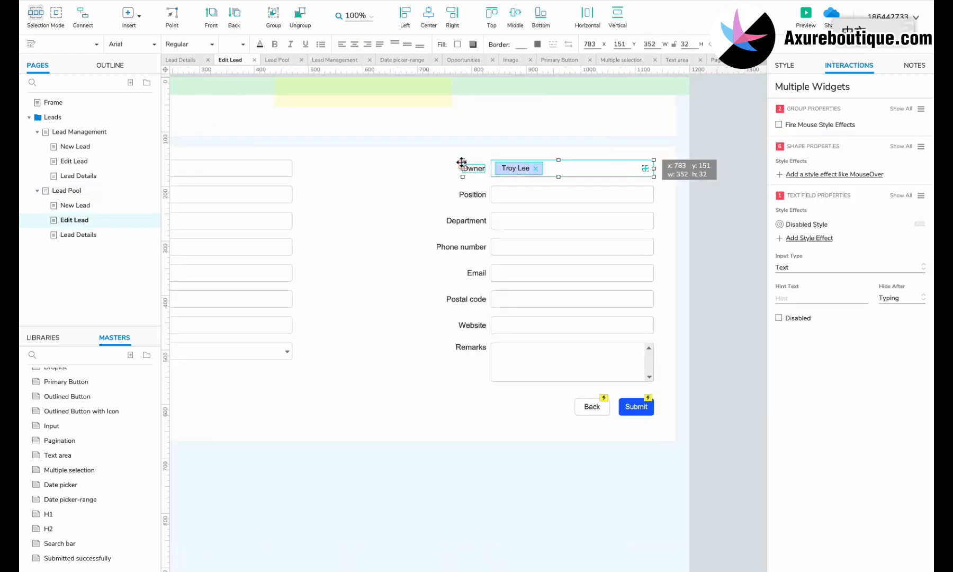
{"action": "left_click", "coordinate": [101, 192]}
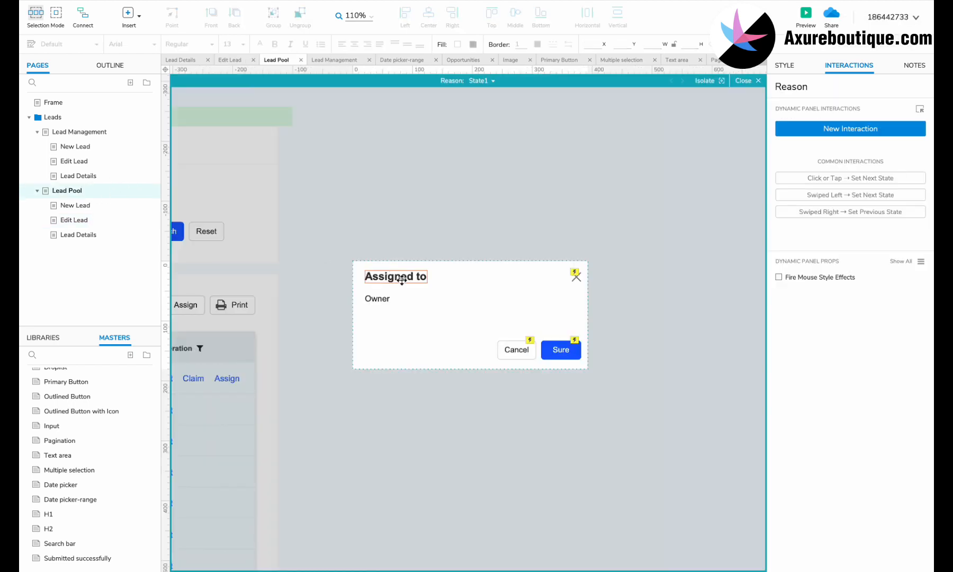
{"action": "key", "text": "ctrl+v"}
Step: Place the pasted Owner field beneath the dialog title and delete the old Owner label
{"action": "left_click_drag", "start_coordinate": [258, 205], "coordinate": [581, 301]}
{"action": "left_click", "coordinate": [501, 296]}
{"action": "scroll", "coordinate": [499, 294], "scroll_direction": "up", "scroll_amount": 3}
{"action": "left_click", "coordinate": [523, 296], "text": "shift"}
{"action": "key", "text": "Delete"}
{"action": "scroll", "coordinate": [522, 305], "scroll_direction": "down", "scroll_amount": 3}
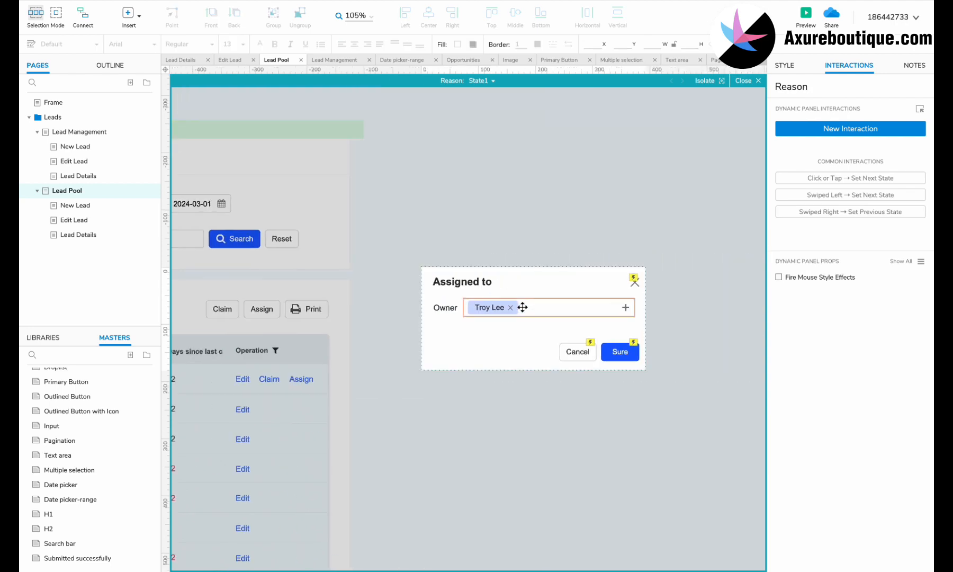
Step: Move the Cancel and Sure buttons up, reduce the dialog's height to 167 and close its panel
{"action": "scroll", "coordinate": [522, 308], "scroll_direction": "right", "scroll_amount": 1}
{"action": "left_click", "coordinate": [611, 286]}
{"action": "scroll", "coordinate": [612, 287], "scroll_direction": "up", "scroll_amount": 2}
{"action": "left_click", "coordinate": [596, 369]}
{"action": "left_click", "coordinate": [536, 366], "text": "shift"}
{"action": "left_click_drag", "start_coordinate": [536, 366], "coordinate": [532, 356]}
{"action": "left_click", "coordinate": [504, 382]}
{"action": "left_click_drag", "start_coordinate": [482, 400], "coordinate": [483, 389]}
{"action": "key", "text": "Escape"}
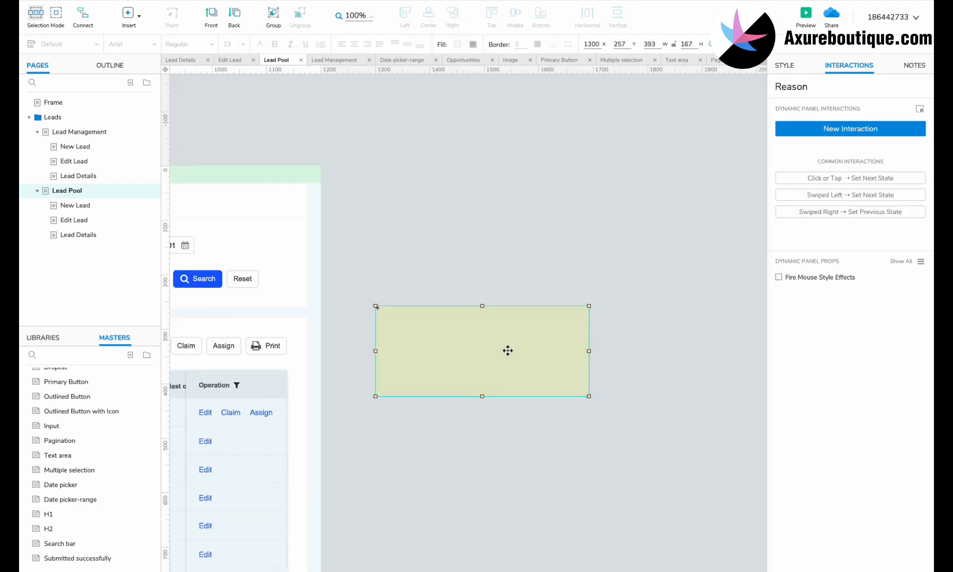
Step: Rename the dialog's dynamic panel from Reason to "Assigned to"
{"action": "scroll", "coordinate": [510, 354], "scroll_direction": "left", "scroll_amount": 3}
{"action": "double_click", "coordinate": [545, 345]}
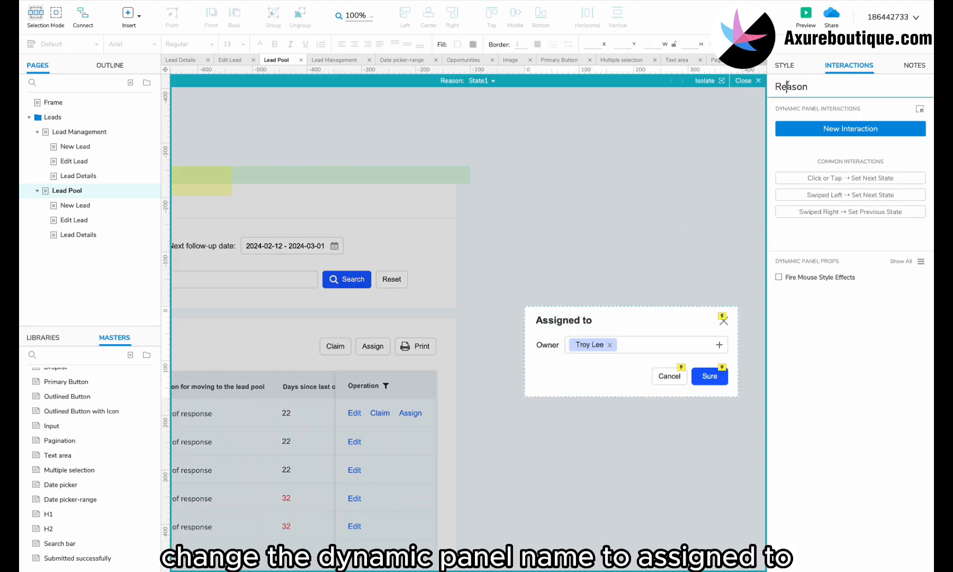
{"action": "scroll", "coordinate": [593, 227], "scroll_direction": "down", "scroll_amount": 1}
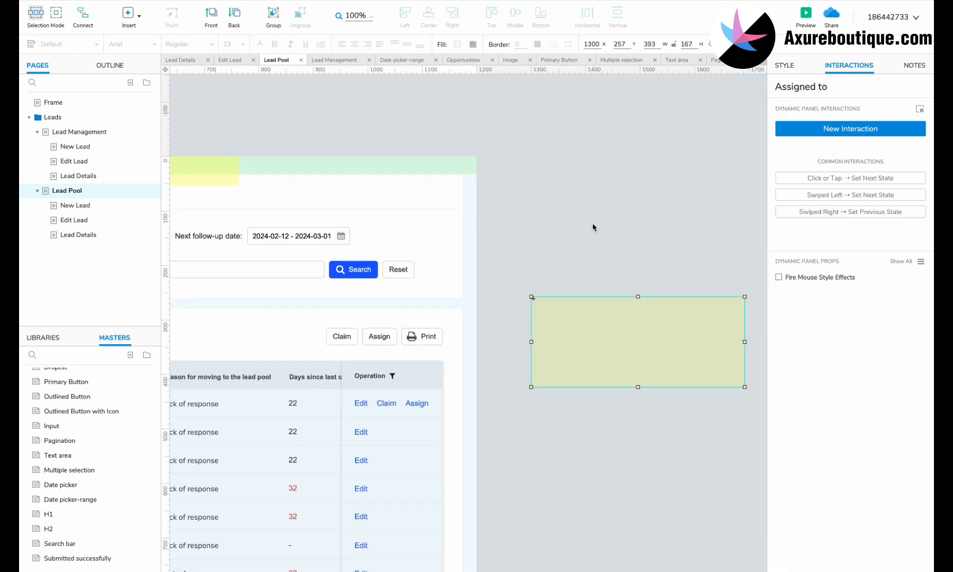
Step: Add a Cancel button action showing "Assigned successfully" with slide down over 500 ms and Bring to Front
{"action": "double_click", "coordinate": [611, 327]}
{"action": "left_click", "coordinate": [676, 366]}
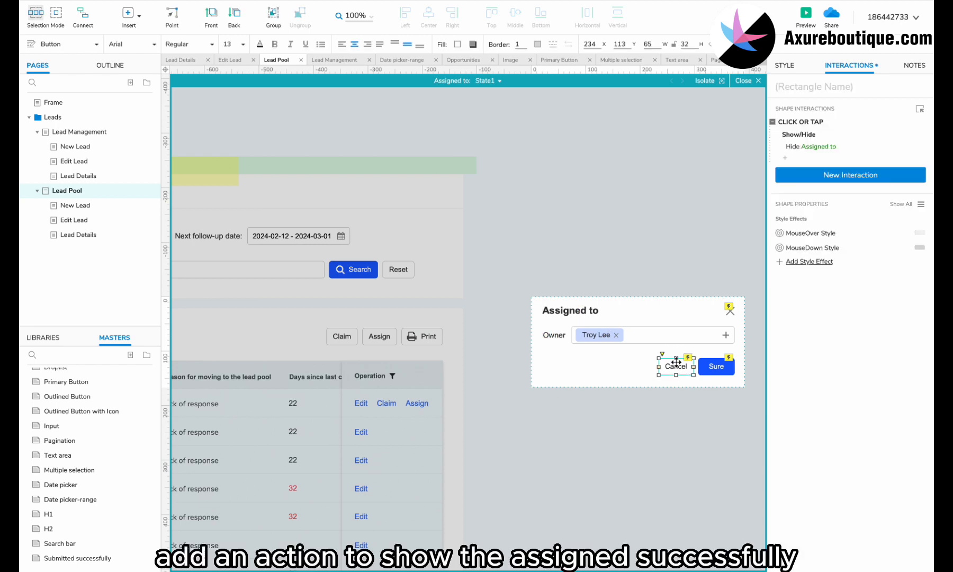
{"action": "left_click", "coordinate": [790, 158]}
{"action": "left_click", "coordinate": [797, 268]}
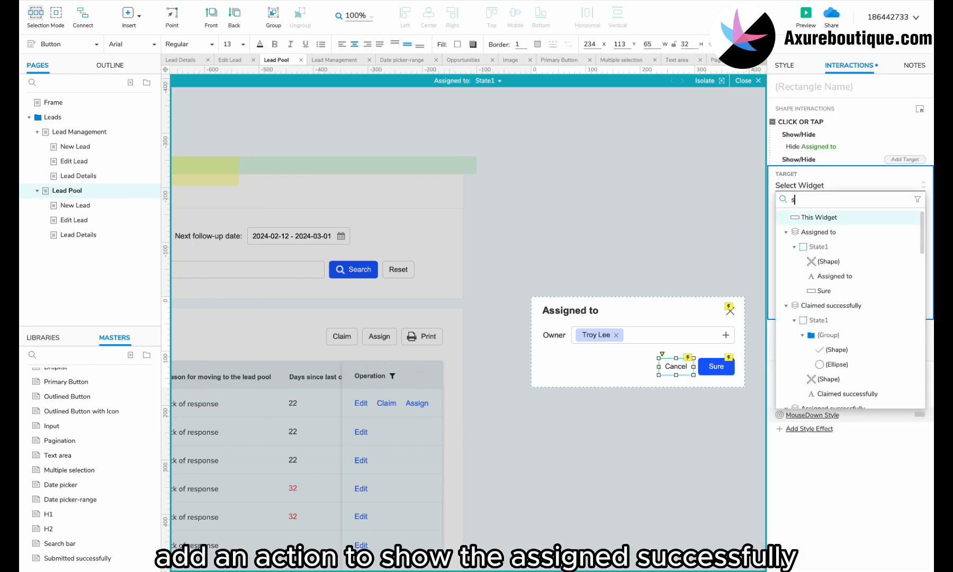
{"action": "left_click", "coordinate": [829, 332]}
{"action": "left_click", "coordinate": [802, 274]}
{"action": "left_click", "coordinate": [816, 292]}
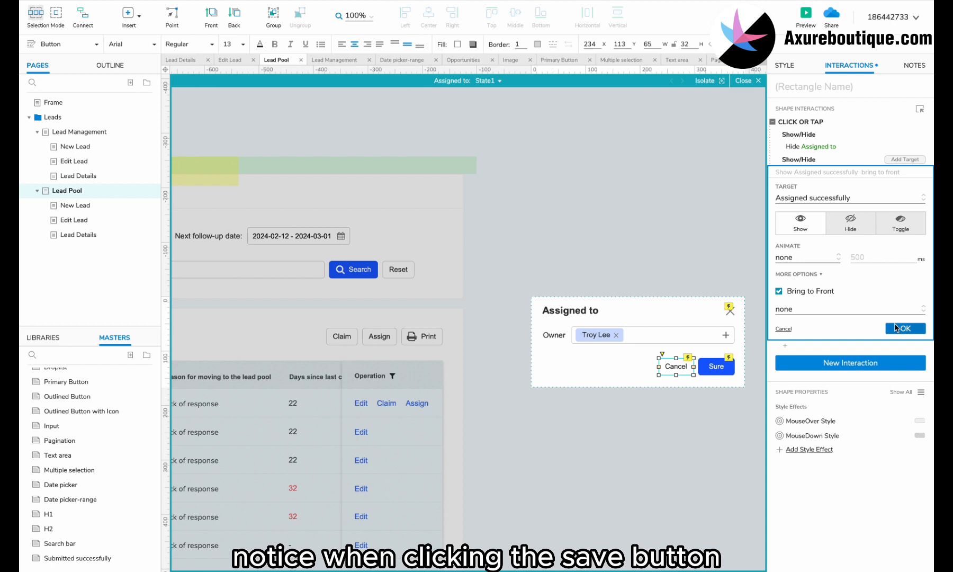
{"action": "left_click", "coordinate": [806, 257]}
{"action": "left_click", "coordinate": [799, 351]}
{"action": "left_click", "coordinate": [902, 350]}
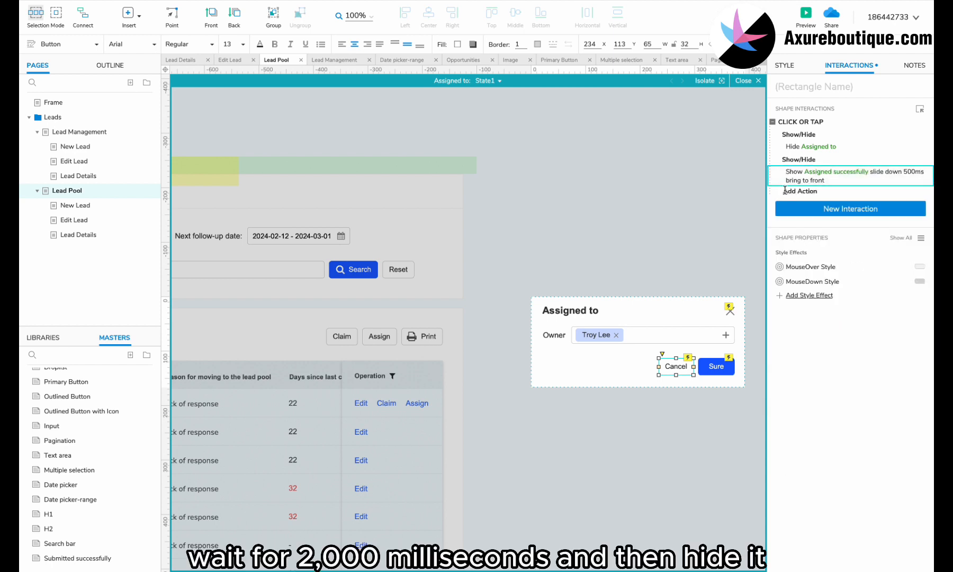
Step: Add a 2000 ms wait after the show action in the Cancel button's interaction
{"action": "left_click", "coordinate": [785, 194]}
{"action": "left_click", "coordinate": [791, 466]}
{"action": "left_click_drag", "start_coordinate": [819, 232], "coordinate": [775, 232]}
{"action": "type", "text": "2000"}
{"action": "left_click", "coordinate": [895, 251]}
Step: Copy the show action after the wait, make it hide "Assigned successfully" without animation, and set the show animation to 200 ms
{"action": "left_click", "coordinate": [803, 165]}
{"action": "key", "text": "super+c"}
{"action": "key", "text": "super+v"}
{"action": "left_click", "coordinate": [806, 233]}
{"action": "left_click", "coordinate": [850, 281]}
{"action": "left_click", "coordinate": [815, 316]}
{"action": "left_click", "coordinate": [815, 330]}
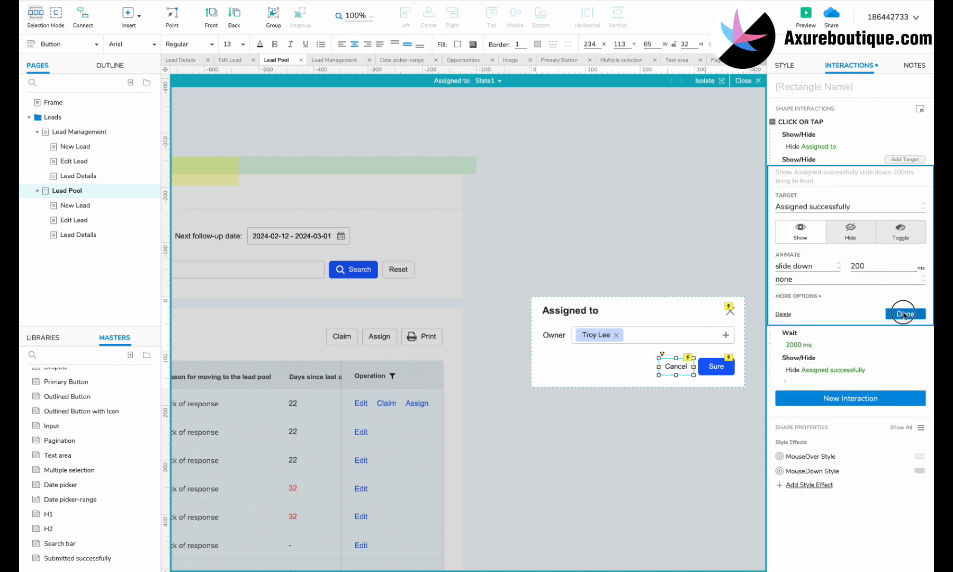
{"action": "left_click", "coordinate": [899, 321]}
Step: Fit the dialog button's width to its text, realign the Cancel and Sure buttons and close the "Assigned to" panel
{"action": "left_click", "coordinate": [716, 368]}
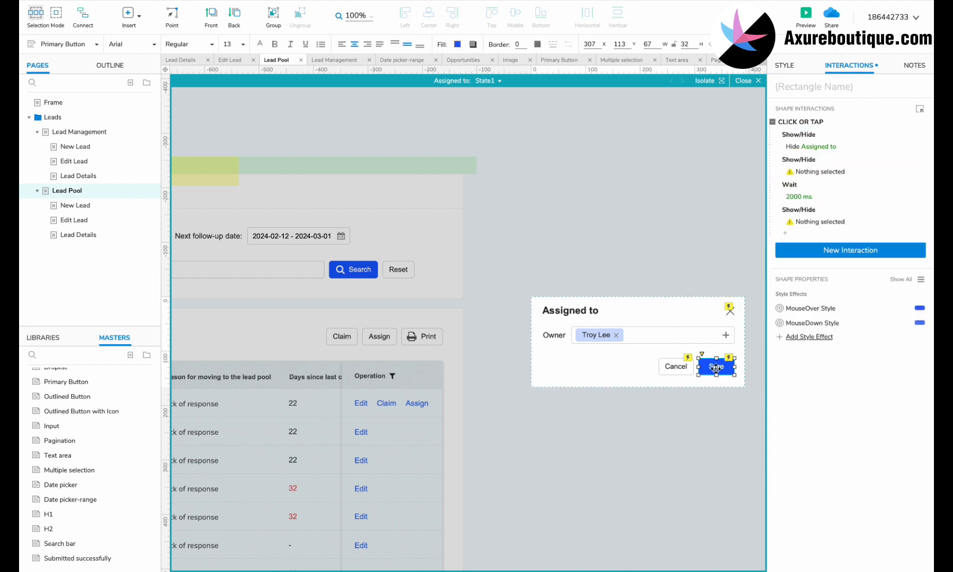
{"action": "left_click", "coordinate": [668, 366]}
{"action": "left_click", "coordinate": [689, 365]}
{"action": "left_click", "coordinate": [784, 65]}
{"action": "left_click", "coordinate": [908, 149]}
{"action": "left_click_drag", "start_coordinate": [709, 367], "coordinate": [714, 366]}
{"action": "left_click_drag", "start_coordinate": [656, 368], "coordinate": [669, 369]}
{"action": "double_click", "coordinate": [653, 220]}
{"action": "scroll", "coordinate": [653, 219], "scroll_direction": "left", "scroll_amount": 4}
{"action": "scroll", "coordinate": [653, 219], "scroll_direction": "right", "scroll_amount": 1}
{"action": "scroll", "coordinate": [654, 219], "scroll_direction": "down", "scroll_amount": 1}
{"action": "scroll", "coordinate": [653, 218], "scroll_direction": "down", "scroll_amount": 1}
{"action": "scroll", "coordinate": [653, 218], "scroll_direction": "right", "scroll_amount": 1}
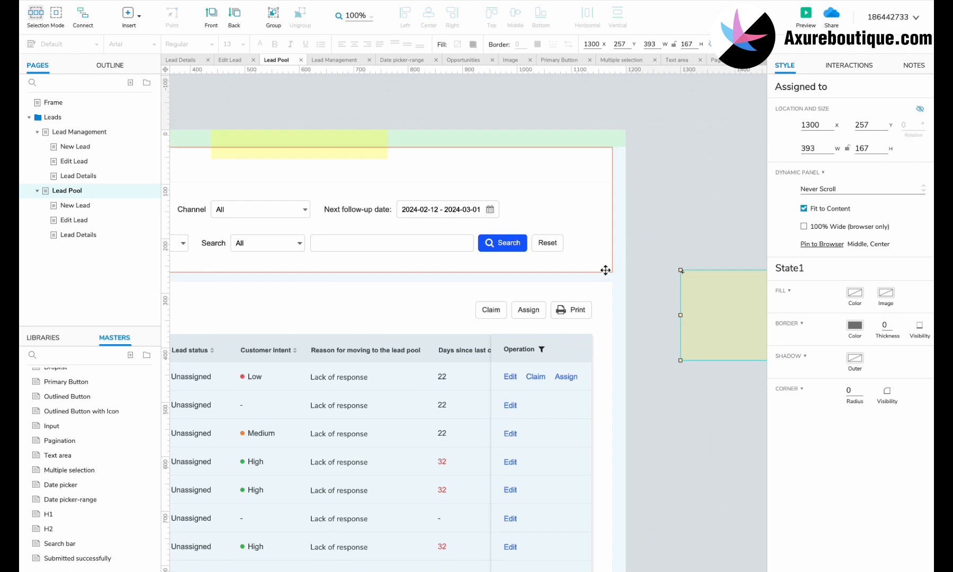
Step: Add a click interaction to the first row's Claim link in the Operation column that shows "Claimed successfully"
{"action": "double_click", "coordinate": [535, 375]}
{"action": "left_click", "coordinate": [537, 377]}
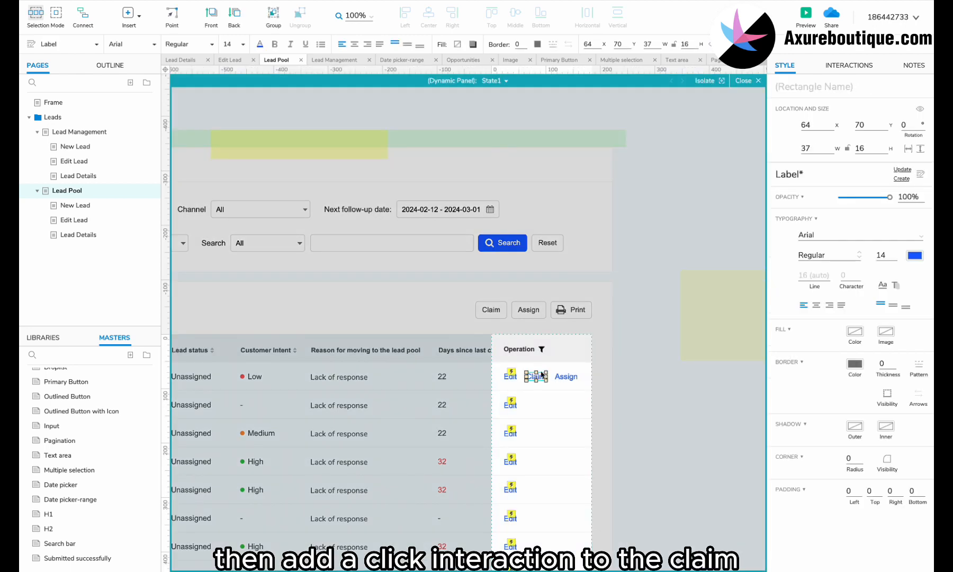
{"action": "left_click", "coordinate": [847, 65]}
{"action": "left_click", "coordinate": [827, 135]}
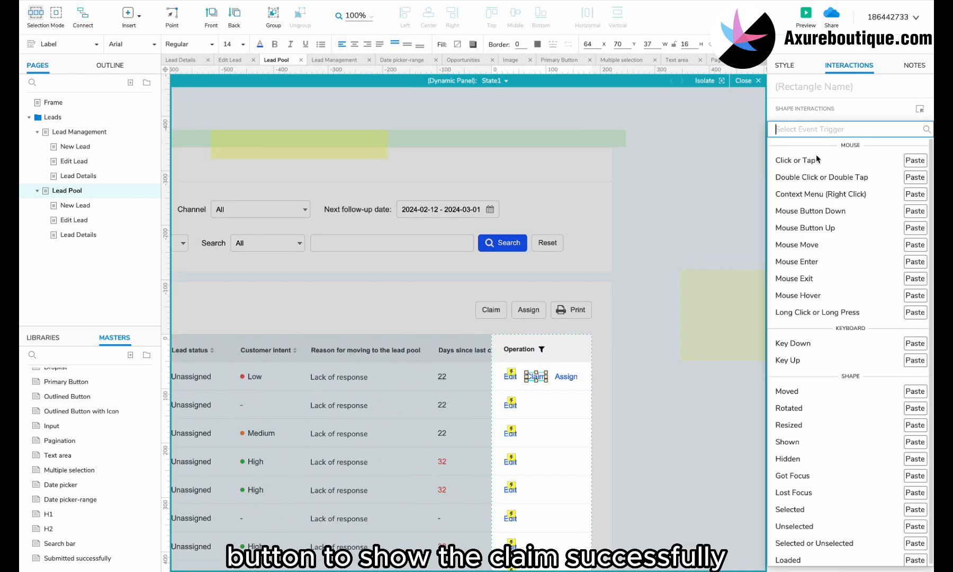
{"action": "left_click", "coordinate": [818, 150]}
{"action": "left_click", "coordinate": [802, 246]}
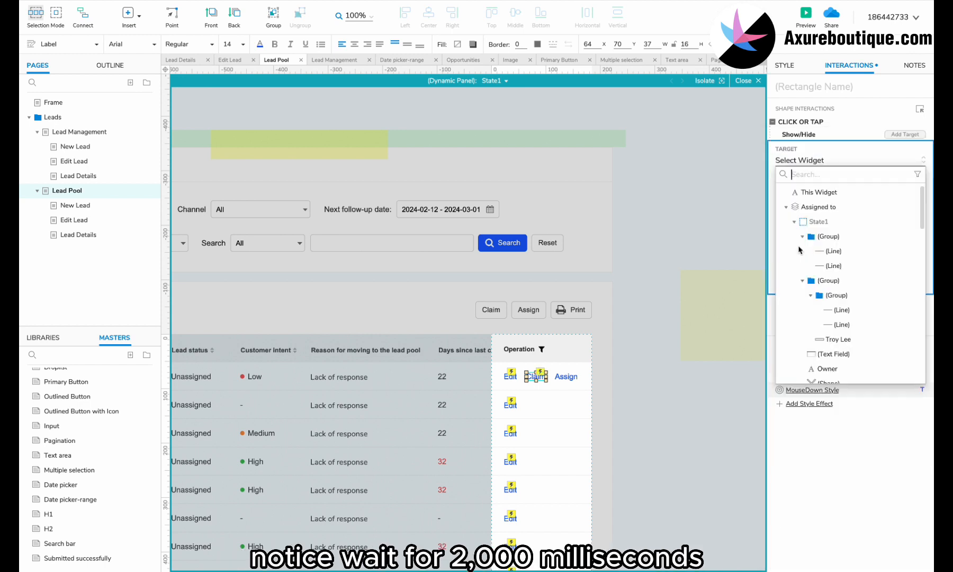
{"action": "type", "text": "c"}
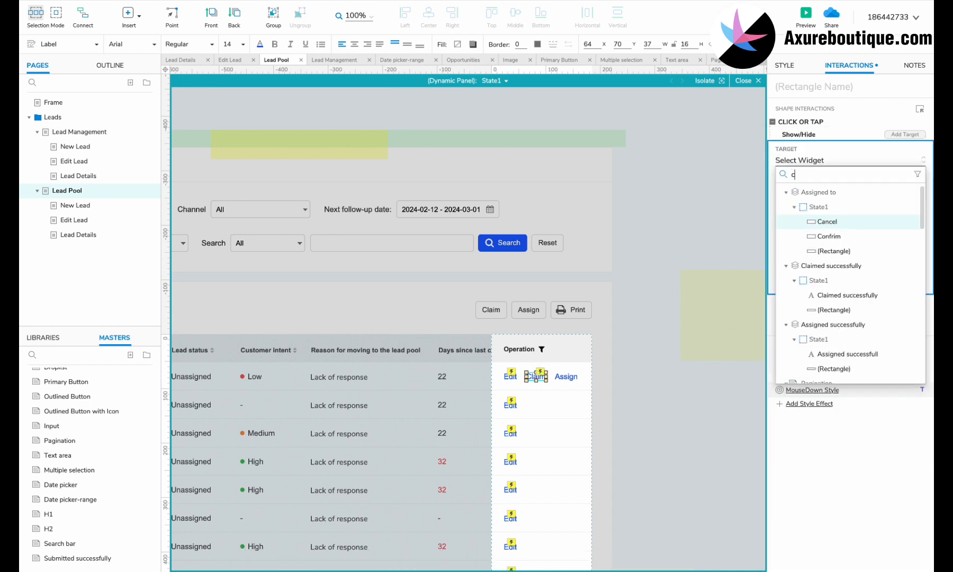
{"action": "type", "text": "la"}
{"action": "left_click", "coordinate": [827, 192]}
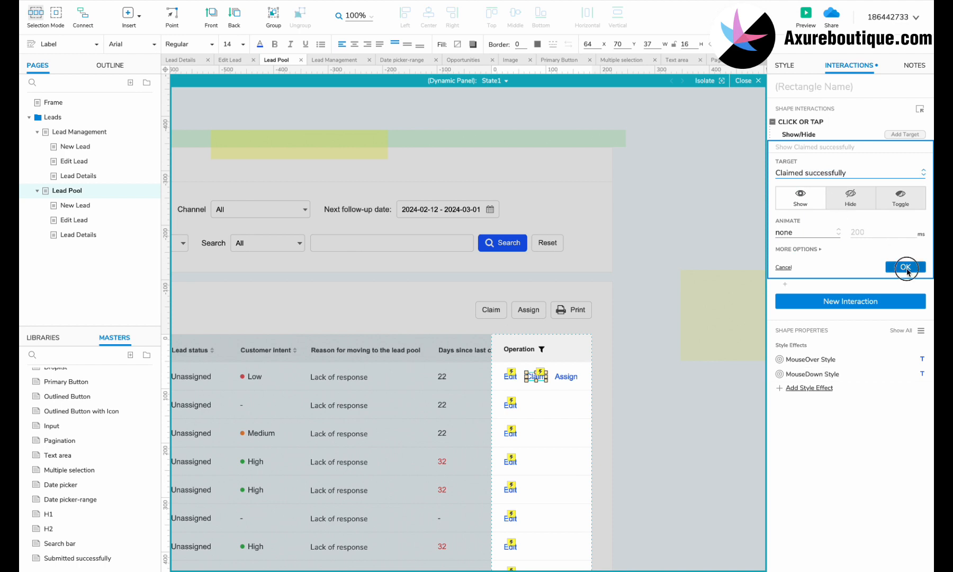
{"action": "left_click", "coordinate": [905, 267]}
Step: Add a 2000 ms wait after the show action in the Claim link's interaction
{"action": "left_click", "coordinate": [789, 157]}
{"action": "scroll", "coordinate": [830, 284], "scroll_direction": "down", "scroll_amount": 5}
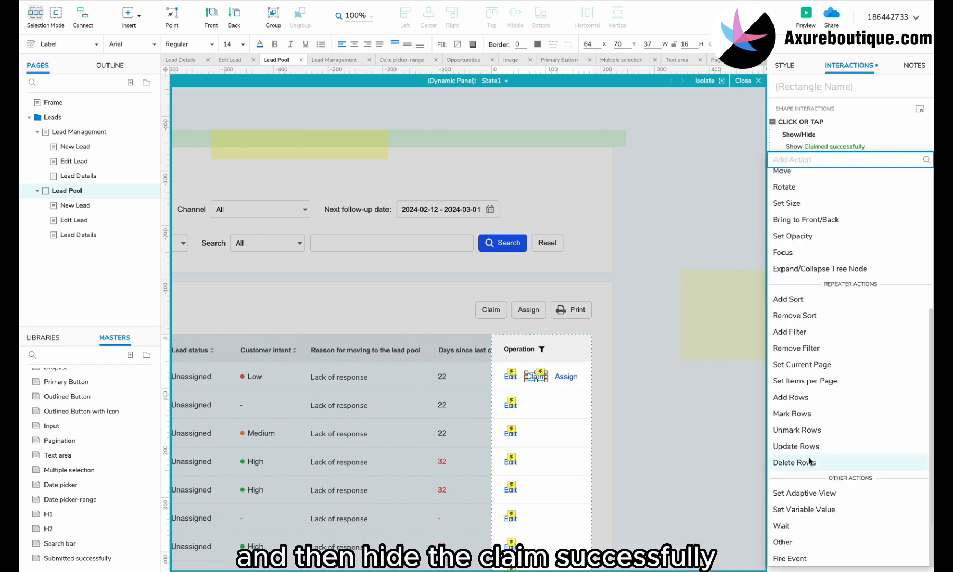
{"action": "left_click", "coordinate": [793, 523]}
{"action": "double_click", "coordinate": [794, 198]}
{"action": "type", "text": "2"}
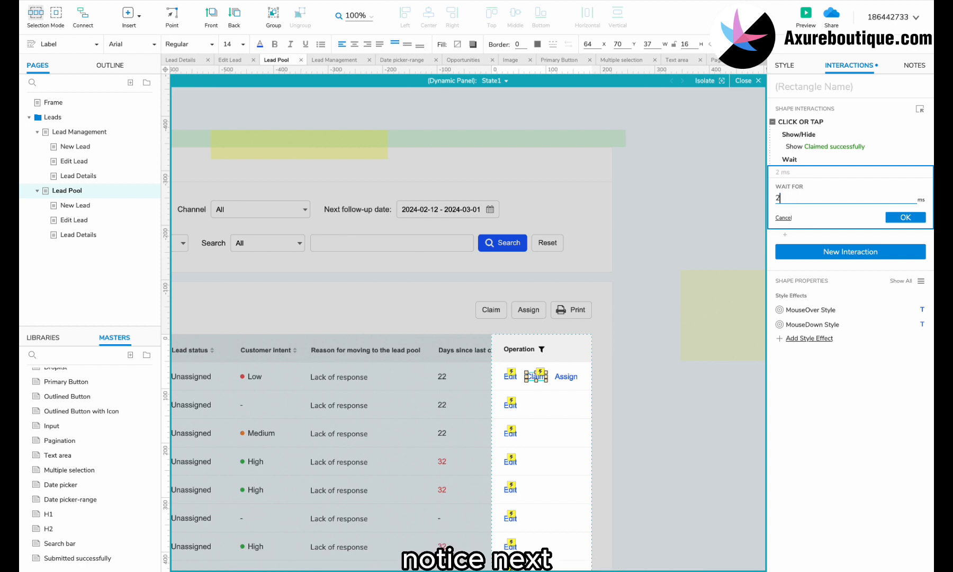
{"action": "type", "text": "000"}
{"action": "left_click", "coordinate": [906, 217]}
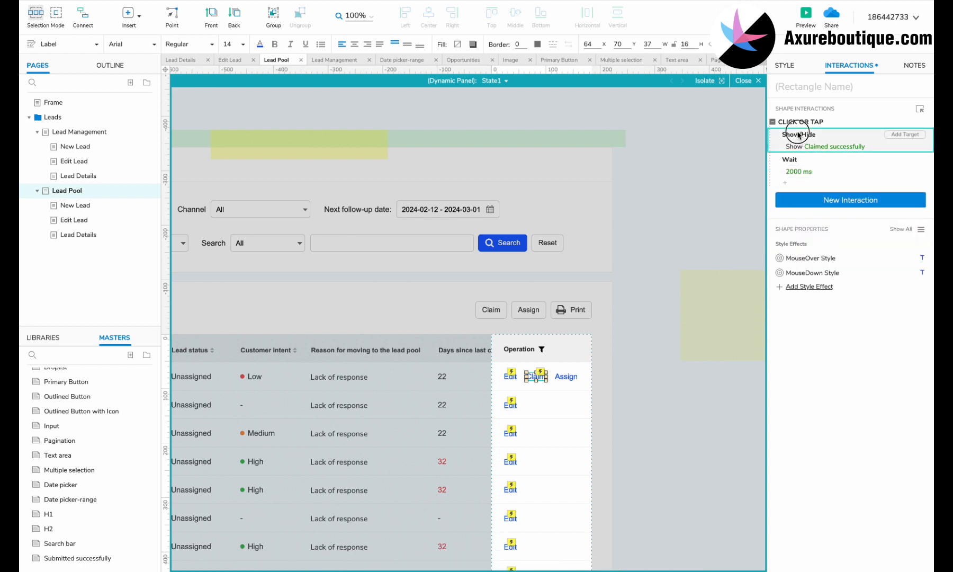
Step: Copy the show action after the wait, make it hide "Claimed successfully", and set the original show animation to slide down over 200 ms
{"action": "left_click", "coordinate": [798, 160]}
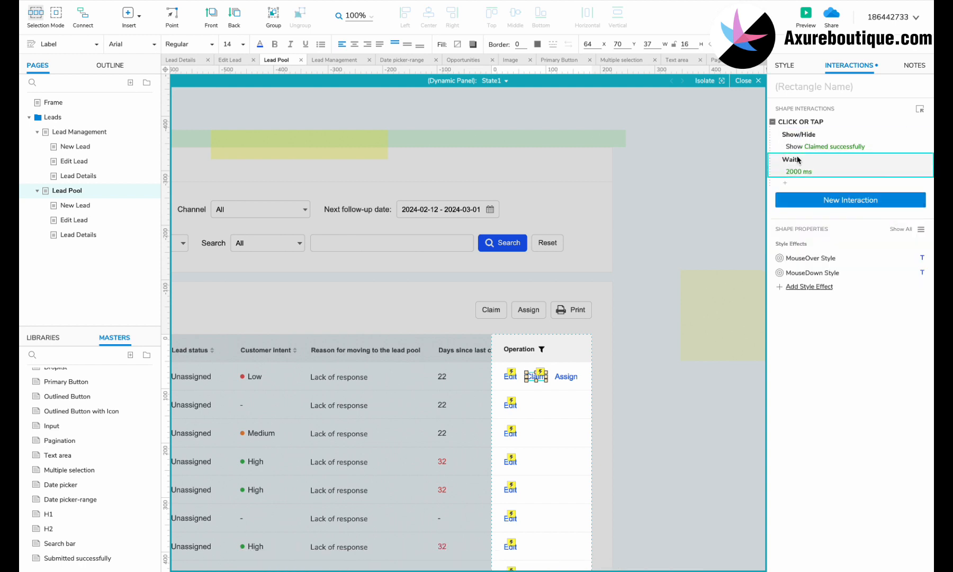
{"action": "key", "text": "ctrl+v"}
{"action": "left_click", "coordinate": [813, 199]}
{"action": "left_click", "coordinate": [845, 248]}
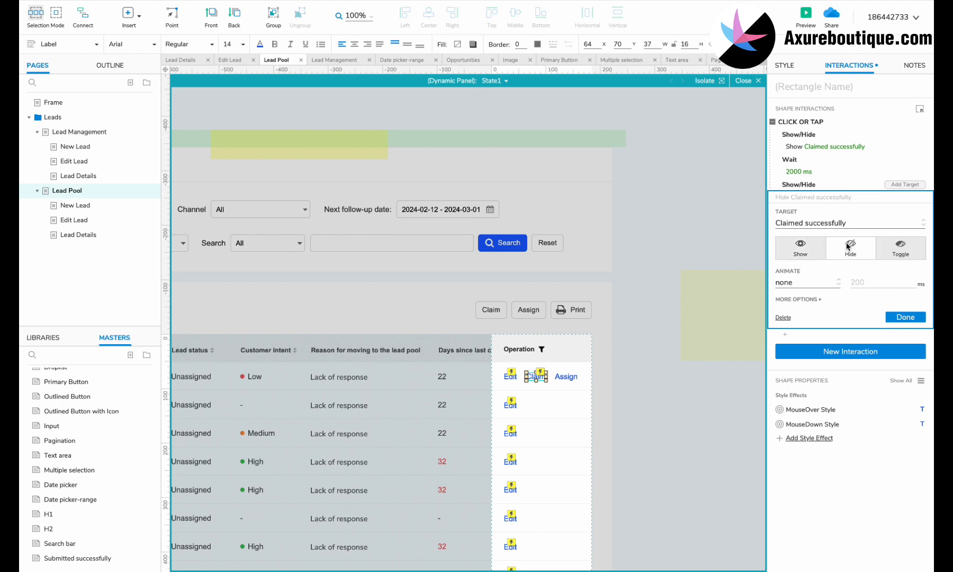
{"action": "left_click", "coordinate": [815, 147]}
{"action": "left_click", "coordinate": [802, 233]}
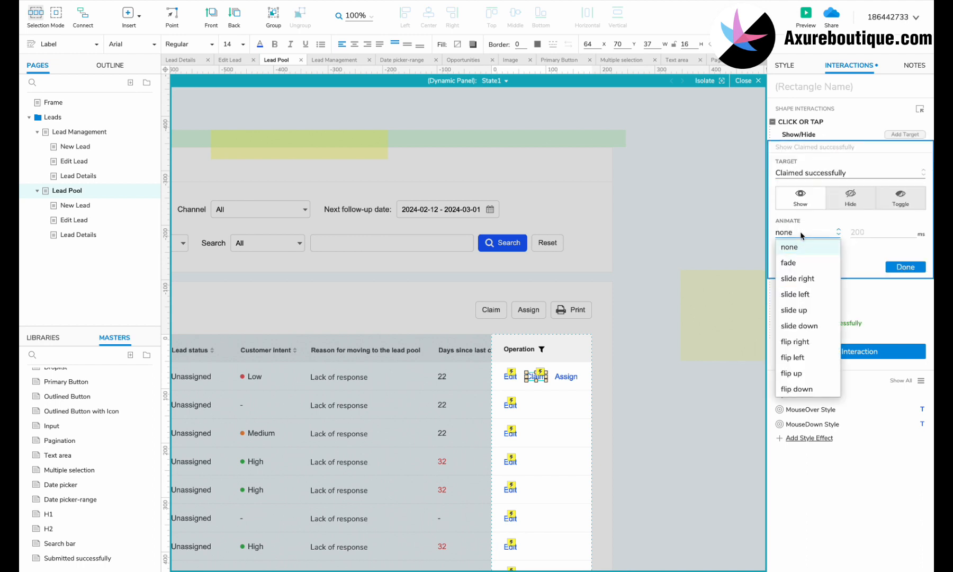
{"action": "left_click", "coordinate": [799, 327]}
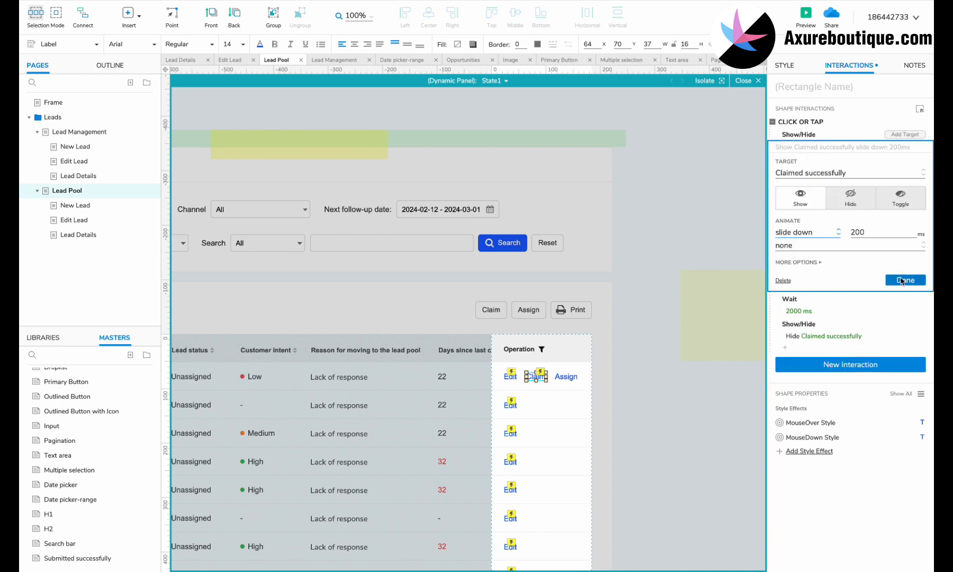
{"action": "left_click", "coordinate": [903, 281]}
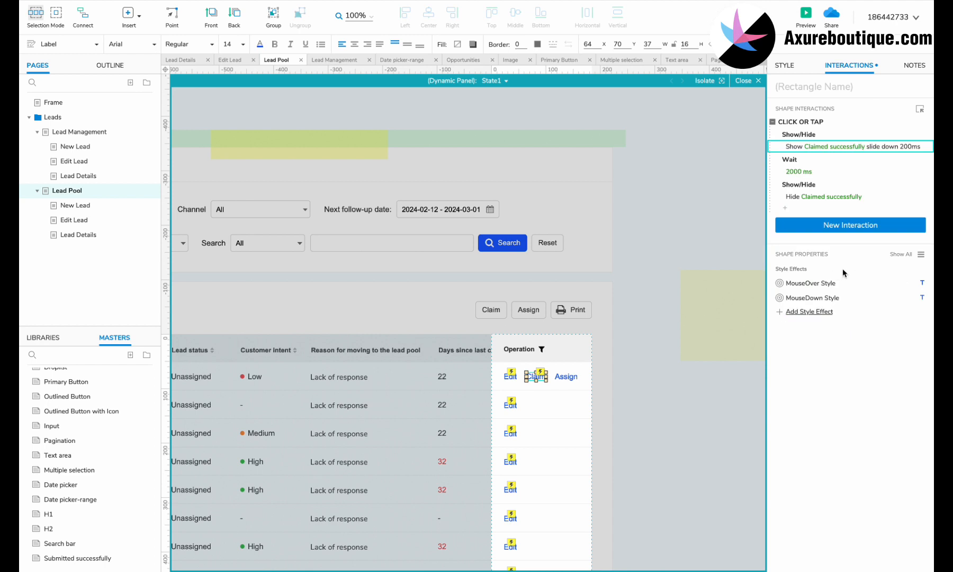
Step: Copy the Claim interaction to the Assign link, delete its wait and hide actions, and retarget the show action to "Assigned to"
{"action": "left_click", "coordinate": [794, 122]}
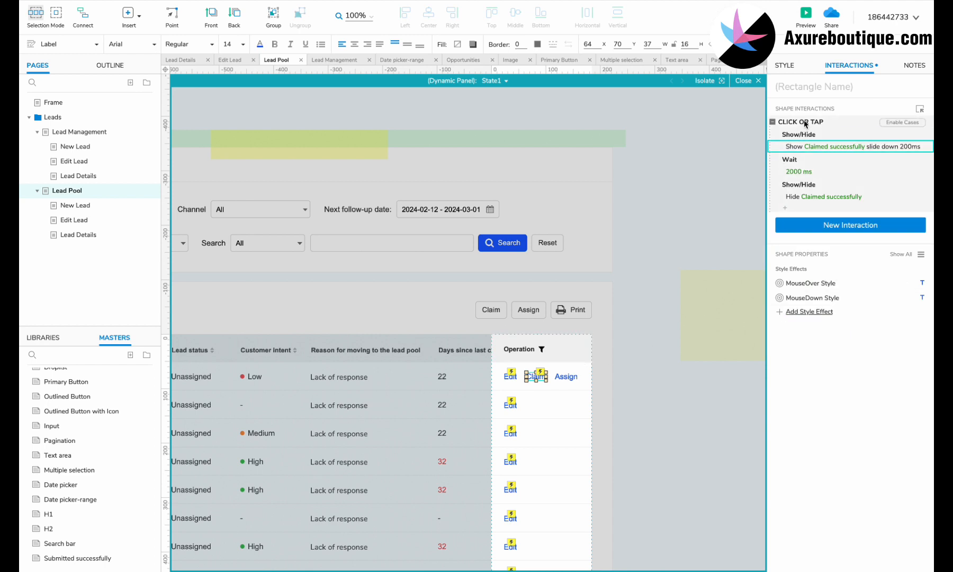
{"action": "left_click", "coordinate": [567, 376]}
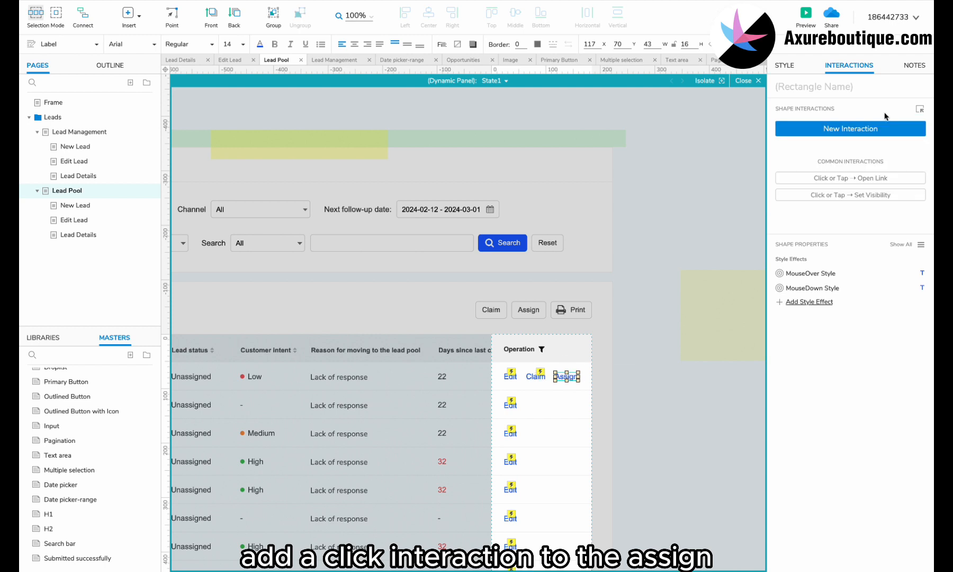
{"action": "key", "text": "ctrl+v"}
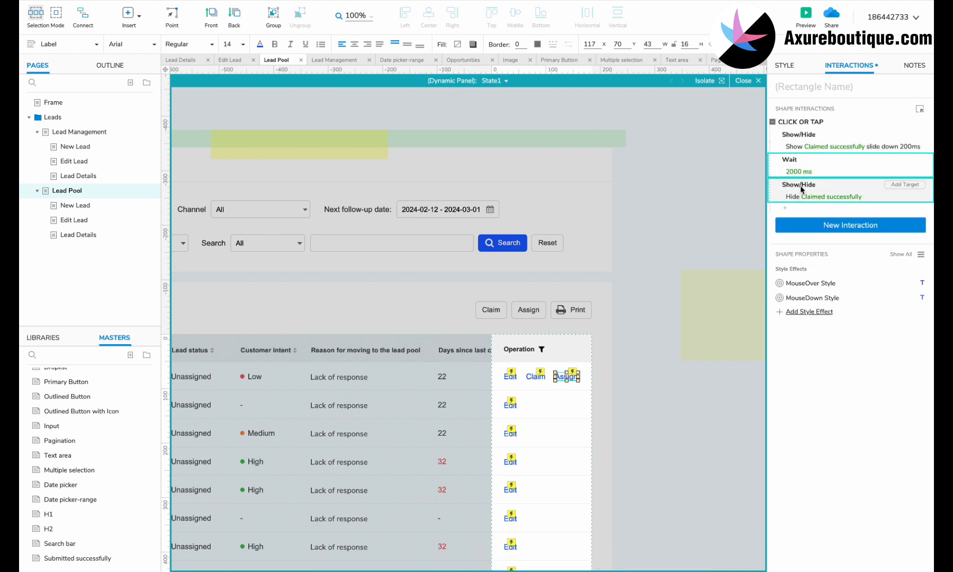
{"action": "left_click", "coordinate": [805, 190], "text": "shift"}
{"action": "key", "text": "Delete"}
{"action": "left_click", "coordinate": [817, 147]}
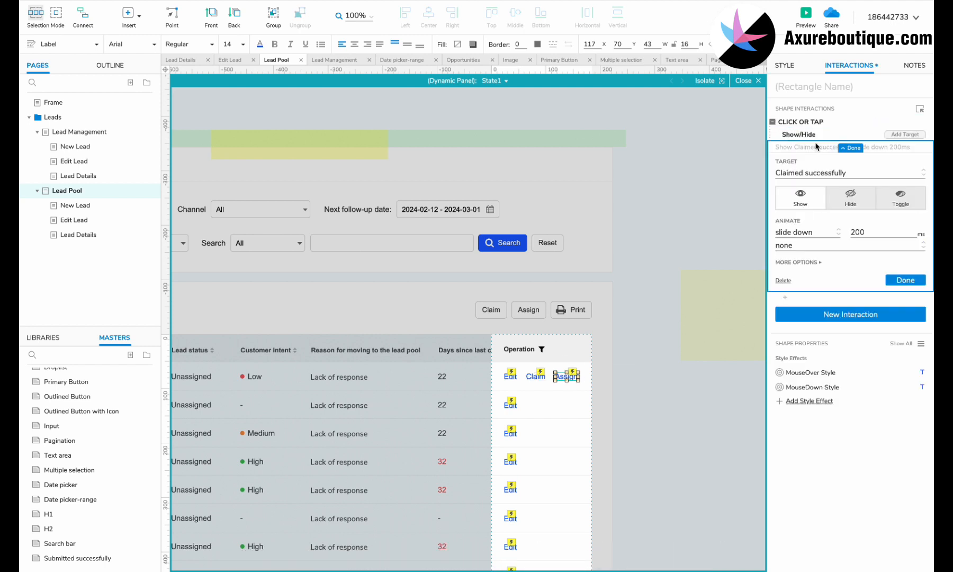
{"action": "left_click", "coordinate": [808, 178]}
{"action": "type", "text": "ass"}
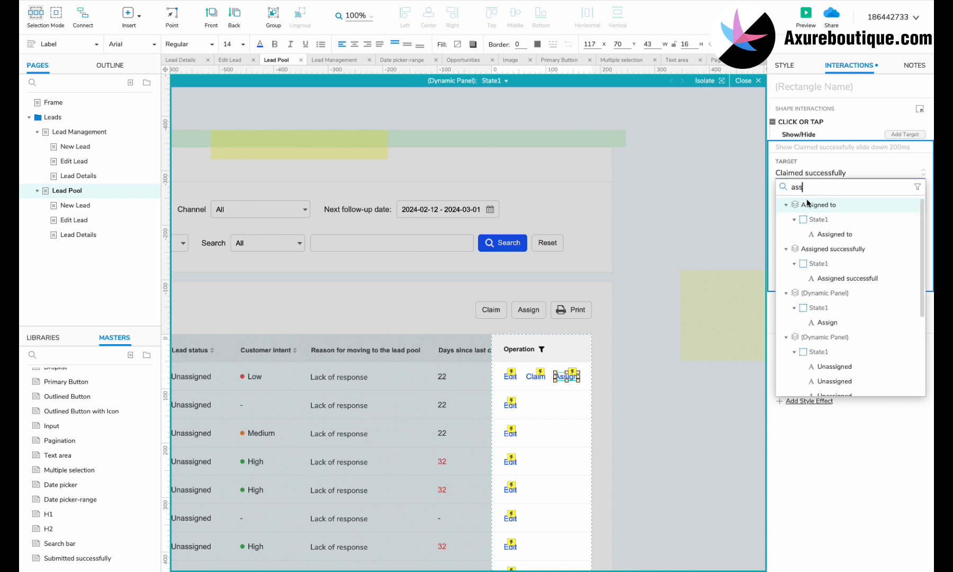
{"action": "left_click", "coordinate": [807, 205]}
Step: Make the Assign link show "Assigned to" without animation, brought to front and treated as a lightbox
{"action": "left_click", "coordinate": [801, 231]}
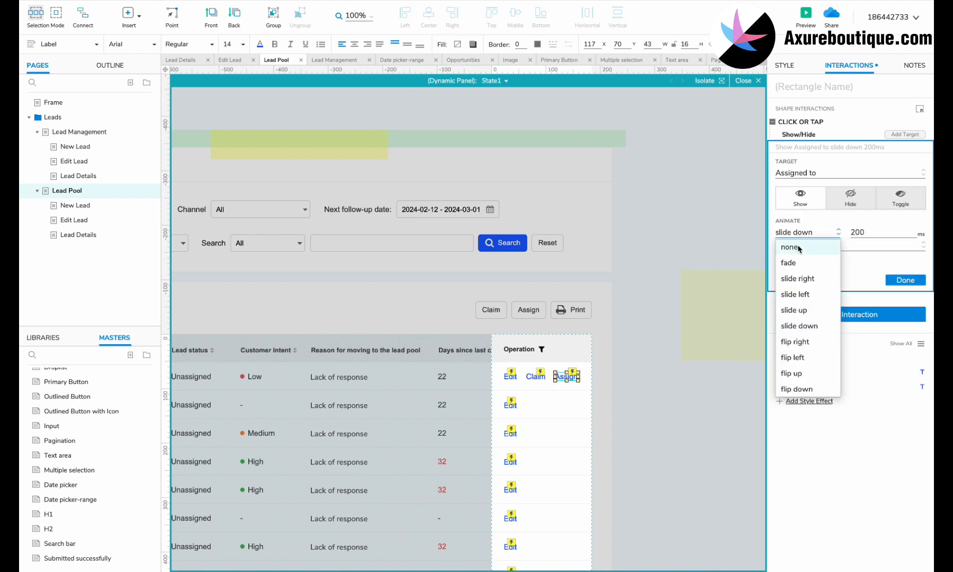
{"action": "left_click", "coordinate": [794, 245]}
{"action": "left_click", "coordinate": [795, 248]}
{"action": "left_click", "coordinate": [794, 266]}
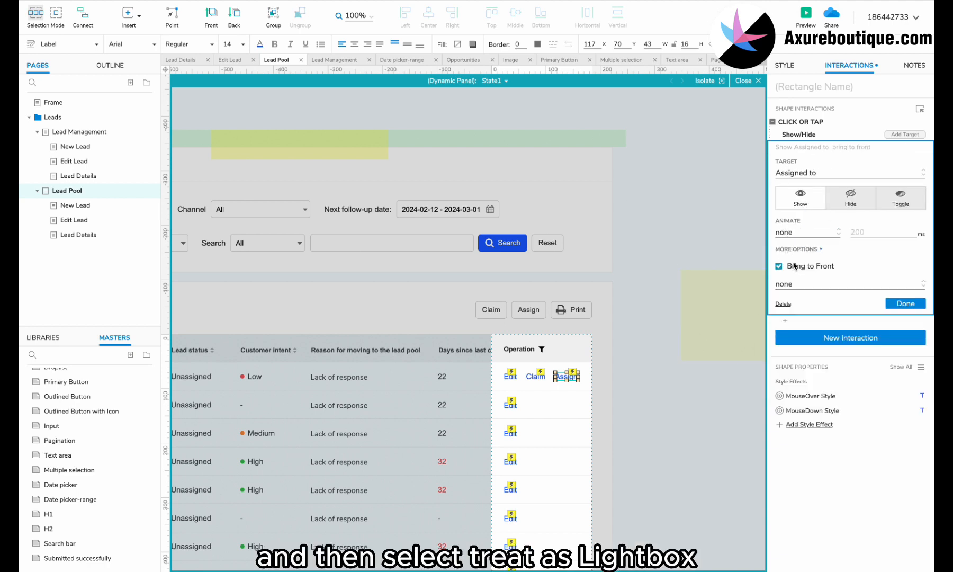
{"action": "left_click", "coordinate": [803, 286]}
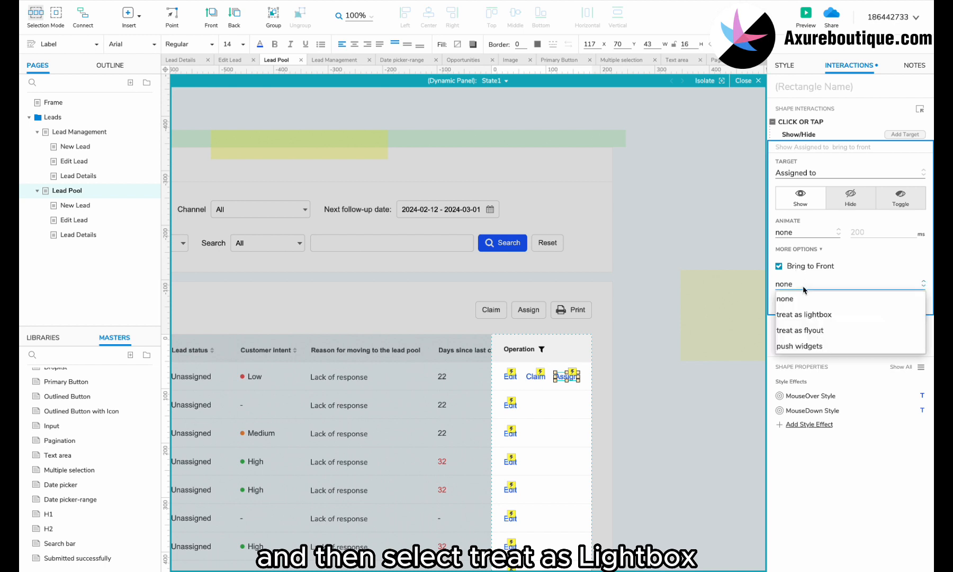
{"action": "left_click", "coordinate": [800, 314]}
{"action": "left_click", "coordinate": [902, 321]}
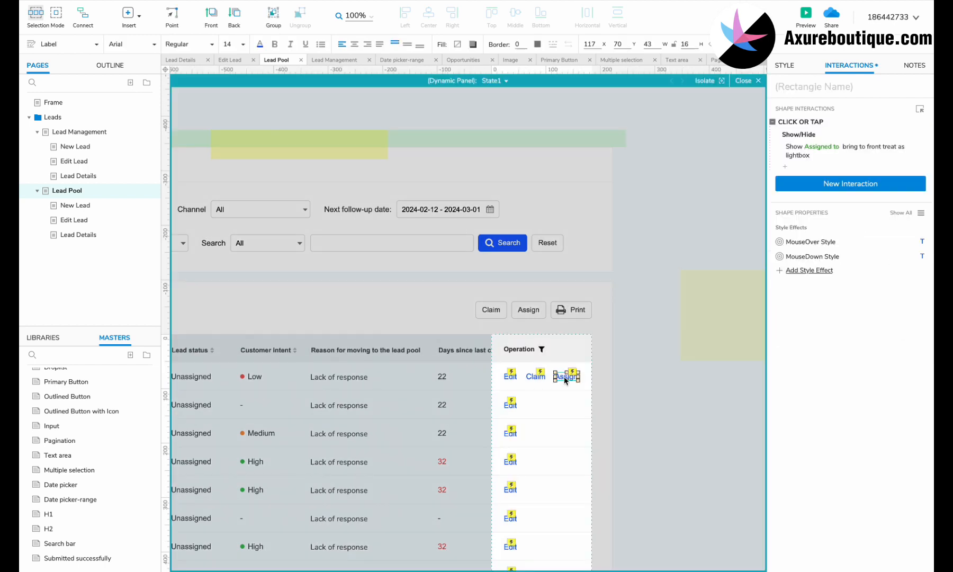
Step: Duplicate the first row's Claim and Assign links into all remaining rows of the Operation column and close the table panel
{"action": "scroll", "coordinate": [560, 376], "scroll_direction": "up", "scroll_amount": 2}
{"action": "left_click_drag", "start_coordinate": [560, 377], "coordinate": [525, 415]}
{"action": "left_click", "coordinate": [525, 376], "text": "shift"}
{"action": "scroll", "coordinate": [524, 413], "scroll_direction": "down", "scroll_amount": 3}
{"action": "left_click_drag", "start_coordinate": [518, 319], "coordinate": [516, 365]}
{"action": "scroll", "coordinate": [519, 381], "scroll_direction": "down", "scroll_amount": 3}
{"action": "left_click_drag", "start_coordinate": [514, 268], "coordinate": [514, 350]}
{"action": "key", "text": "super+v"}
{"action": "left_click_drag", "start_coordinate": [544, 294], "coordinate": [521, 390]}
{"action": "scroll", "coordinate": [521, 389], "scroll_direction": "down", "scroll_amount": 3}
{"action": "key", "text": "super+v"}
{"action": "key", "text": "super+v"}
{"action": "left_click_drag", "start_coordinate": [552, 205], "coordinate": [523, 457]}
{"action": "key", "text": "super+v"}
{"action": "key", "text": "super+v"}
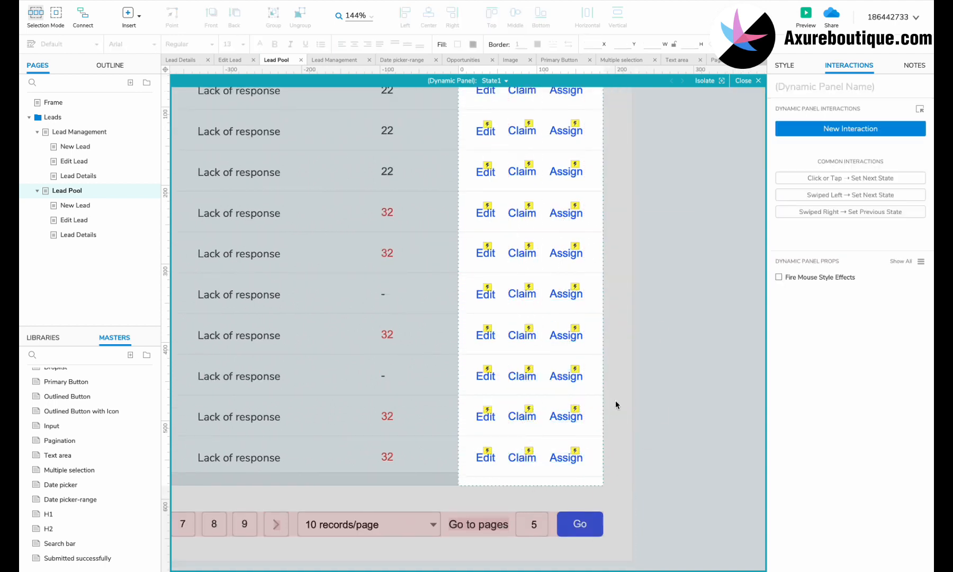
{"action": "double_click", "coordinate": [615, 402]}
{"action": "left_click", "coordinate": [650, 373]}
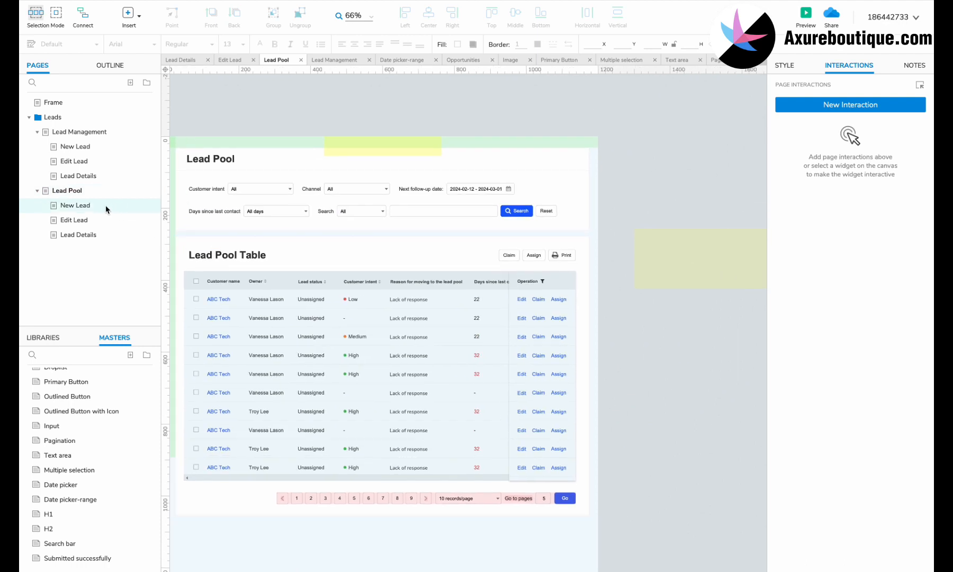
Step: Delete the New Lead page under Lead Pool and rename the other two subpages as Edit Lead Pool Lead and Lead Pool Lead Details
{"action": "right_click", "coordinate": [113, 209]}
{"action": "left_click", "coordinate": [116, 236]}
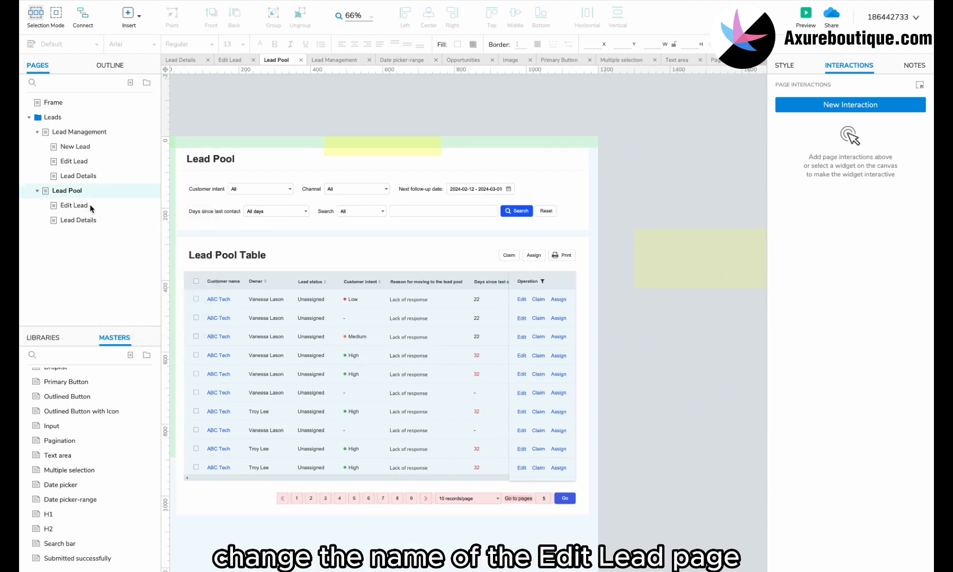
{"action": "left_click", "coordinate": [90, 205]}
{"action": "type", "text": "Pool Lead"}
{"action": "left_click", "coordinate": [236, 236]}
{"action": "scroll", "coordinate": [236, 236], "scroll_direction": "left", "scroll_amount": 1}
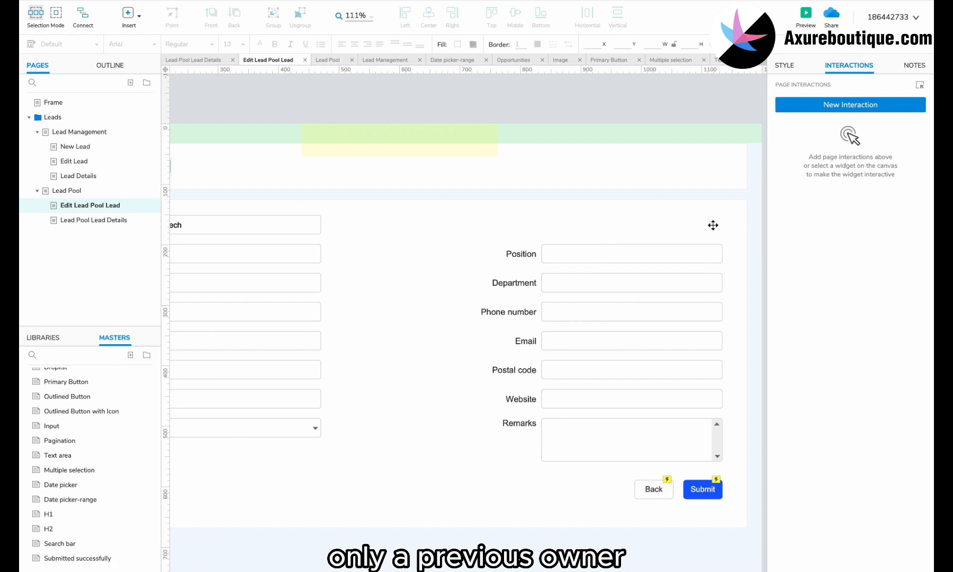
Step: Move the second column of form fields on the Edit Lead Pool Lead page up to fill the empty first row
{"action": "scroll", "coordinate": [730, 222], "scroll_direction": "right", "scroll_amount": 2}
{"action": "left_click_drag", "start_coordinate": [730, 220], "coordinate": [440, 451]}
{"action": "left_click_drag", "start_coordinate": [532, 259], "coordinate": [532, 227]}
{"action": "left_click", "coordinate": [416, 313]}
{"action": "scroll", "coordinate": [416, 313], "scroll_direction": "left", "scroll_amount": 2}
Step: On the Lead Pool Lead Details page, change the Owner label to "Previous Owner" and set the lead status to Unassigned
{"action": "left_click", "coordinate": [90, 220]}
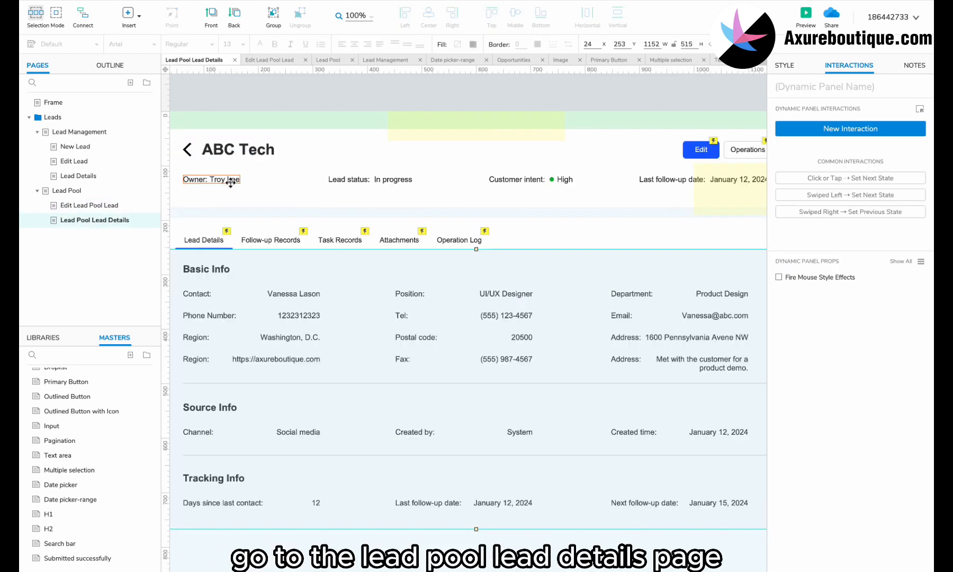
{"action": "double_click", "coordinate": [199, 180]}
{"action": "type", "text": "Previous"}
{"action": "key", "text": "Escape"}
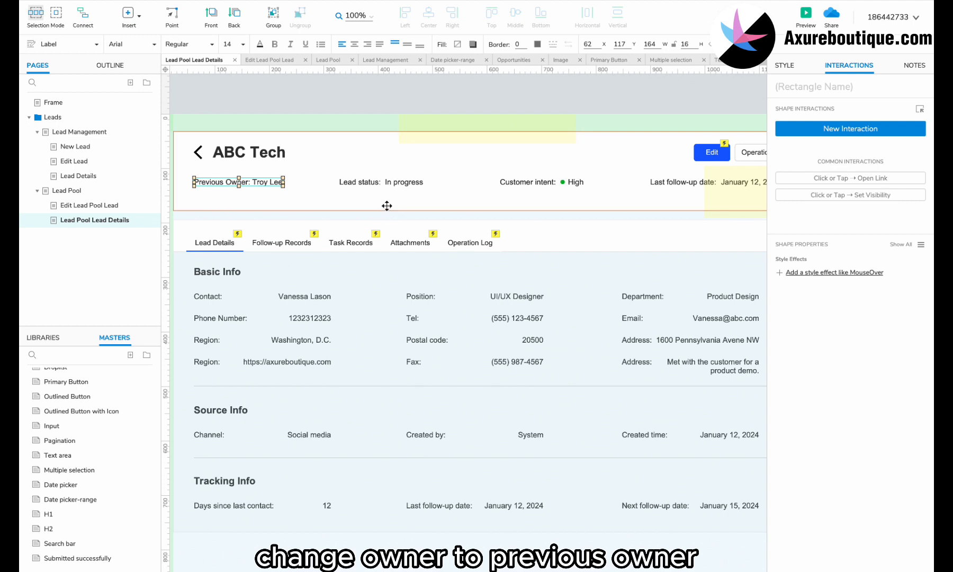
{"action": "double_click", "coordinate": [387, 182]}
{"action": "left_click", "coordinate": [388, 182]}
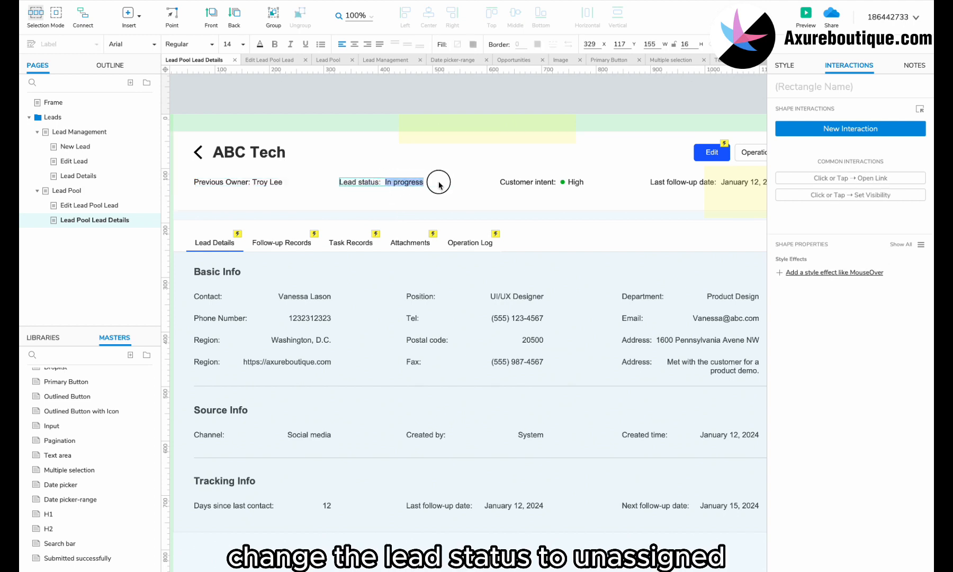
{"action": "type", "text": "Unassigned"}
{"action": "left_click", "coordinate": [489, 211]}
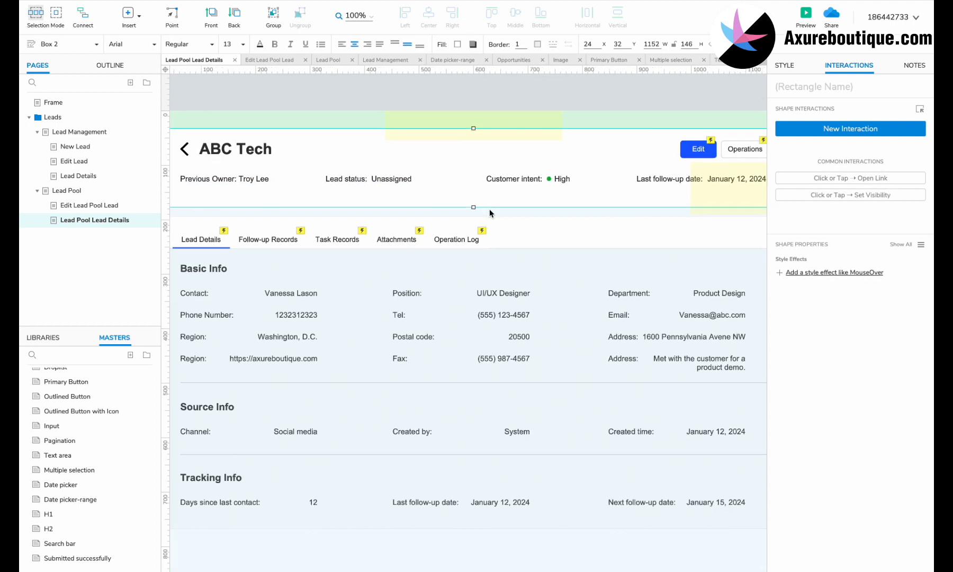
Step: Inside the Lead Details panel, move the Tracking Info section and its divider down to make room below Source Info
{"action": "double_click", "coordinate": [360, 382]}
{"action": "scroll", "coordinate": [359, 383], "scroll_direction": "down", "scroll_amount": 3}
{"action": "left_click_drag", "start_coordinate": [721, 436], "coordinate": [242, 359]}
{"action": "left_click", "coordinate": [214, 341], "text": "shift"}
{"action": "left_click", "coordinate": [371, 369]}
{"action": "left_click_drag", "start_coordinate": [463, 377], "coordinate": [464, 397]}
Step: Duplicate the Channel field below itself in Source Info and label the copy "Date of moving to customer pool:"
{"action": "scroll", "coordinate": [276, 324], "scroll_direction": "up", "scroll_amount": 4}
{"action": "left_click", "coordinate": [217, 285]}
{"action": "left_click", "coordinate": [331, 286], "text": "shift"}
{"action": "left_click_drag", "start_coordinate": [215, 286], "coordinate": [215, 310]}
{"action": "left_click", "coordinate": [214, 310]}
{"action": "double_click", "coordinate": [232, 312]}
{"action": "type", "text": "Date of moving to customer pool"}
{"action": "left_click", "coordinate": [345, 310]}
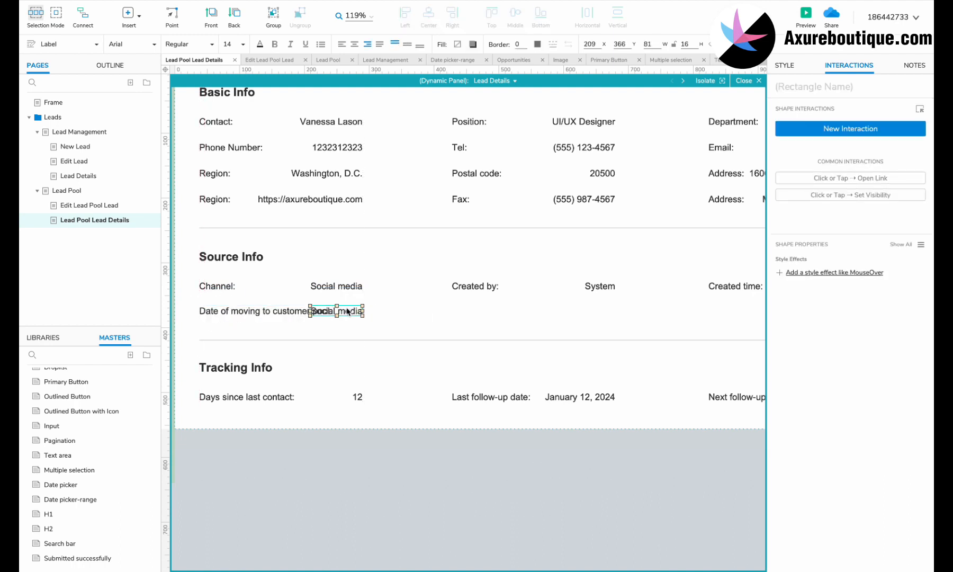
Step: Shift the values of the Channel and new date fields clear of the long label and set the new field's value to 12
{"action": "left_click", "coordinate": [352, 287], "text": "shift"}
{"action": "left_click_drag", "start_coordinate": [351, 286], "coordinate": [381, 285]}
{"action": "double_click", "coordinate": [366, 312]}
{"action": "type", "text": "12"}
{"action": "left_click", "coordinate": [372, 323]}
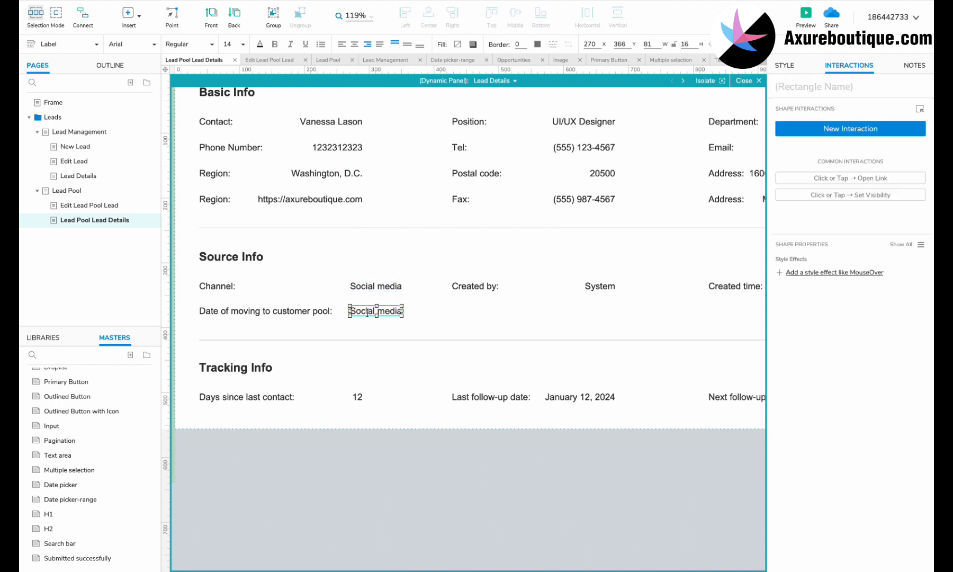
{"action": "left_click", "coordinate": [384, 285]}
{"action": "scroll", "coordinate": [383, 286], "scroll_direction": "up", "scroll_amount": 1}
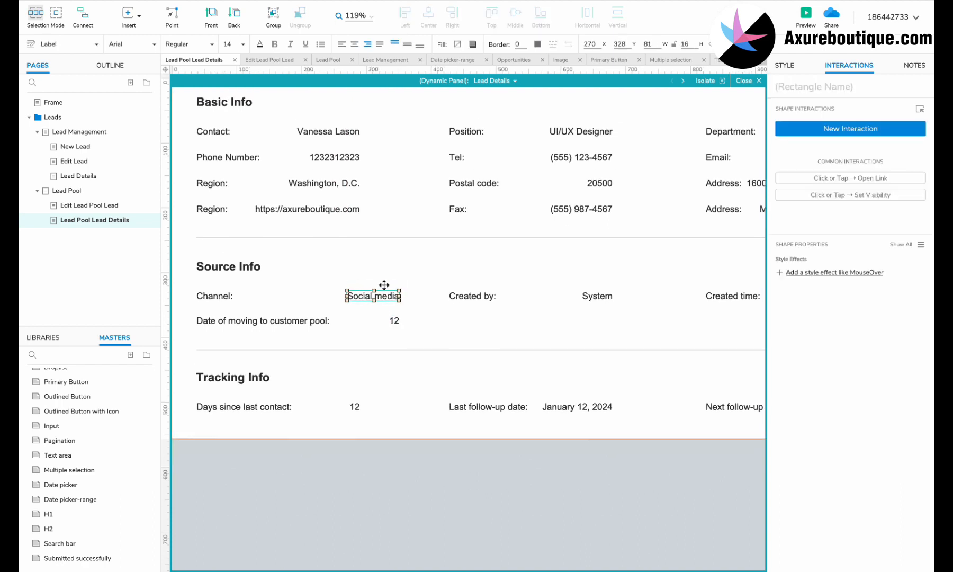
Step: Set the font size of all field labels and values in Basic Info, Source Info and Tracking Info to 13
{"action": "left_click", "coordinate": [187, 128]}
{"action": "scroll", "coordinate": [188, 129], "scroll_direction": "down", "scroll_amount": 3}
{"action": "left_click_drag", "start_coordinate": [712, 125], "coordinate": [189, 193]}
{"action": "left_click", "coordinate": [243, 44]}
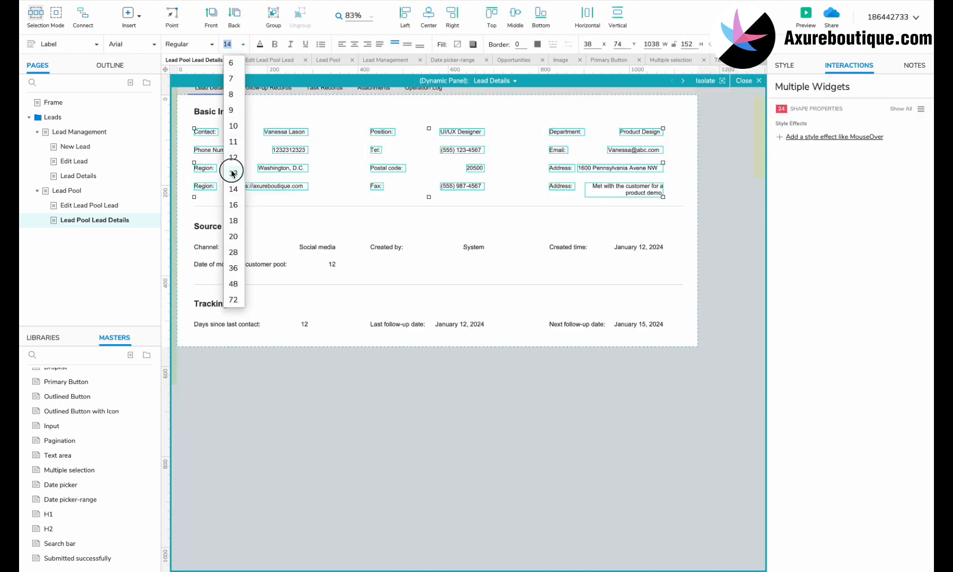
{"action": "left_click", "coordinate": [227, 170]}
{"action": "left_click_drag", "start_coordinate": [726, 240], "coordinate": [189, 281]}
{"action": "left_click", "coordinate": [243, 44]}
{"action": "left_click", "coordinate": [228, 169]}
{"action": "left_click_drag", "start_coordinate": [698, 309], "coordinate": [227, 338]}
{"action": "left_click", "coordinate": [243, 44]}
{"action": "left_click", "coordinate": [236, 173]}
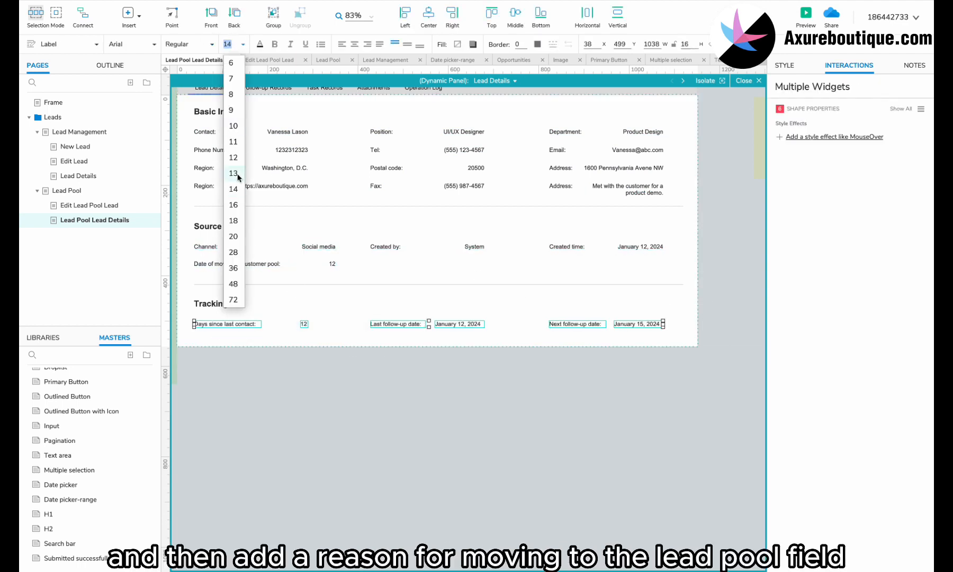
Step: In Source Info, realign the Channel and date values with the column above and wrap the long date label onto two lines
{"action": "left_click", "coordinate": [309, 267]}
{"action": "scroll", "coordinate": [308, 266], "scroll_direction": "up", "scroll_amount": 3}
{"action": "scroll", "coordinate": [308, 267], "scroll_direction": "up", "scroll_amount": 3}
{"action": "left_click", "coordinate": [351, 256]}
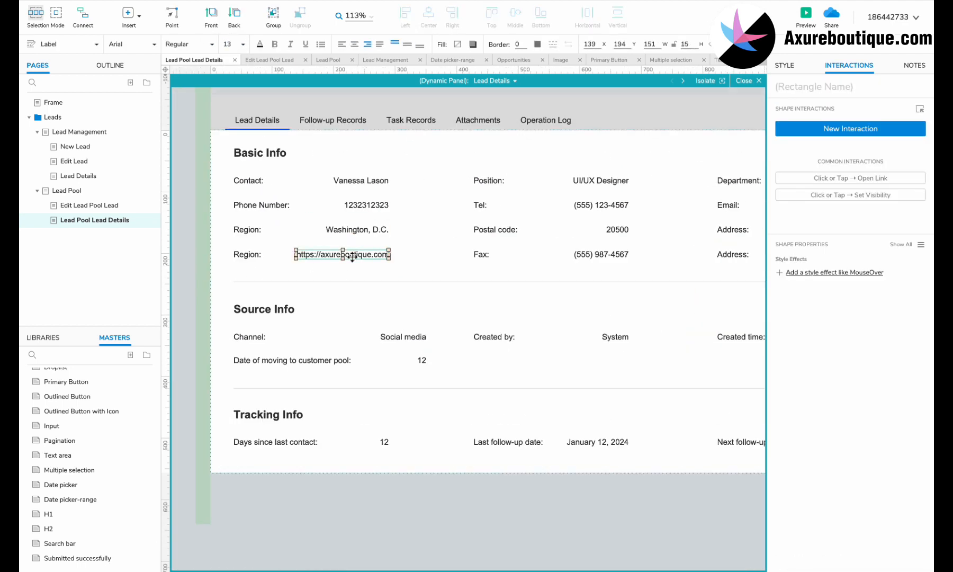
{"action": "left_click", "coordinate": [403, 337]}
{"action": "left_click", "coordinate": [421, 360], "text": "shift"}
{"action": "left_click_drag", "start_coordinate": [404, 337], "coordinate": [509, 362]}
{"action": "left_click", "coordinate": [455, 369]}
{"action": "left_click", "coordinate": [347, 360]}
{"action": "left_click", "coordinate": [399, 377]}
Step: Duplicate the date field into the second column of Source Info, labelled "Reason for moving to the lead pool:" with the value "Lack of response"
{"action": "scroll", "coordinate": [399, 376], "scroll_direction": "right", "scroll_amount": 1}
{"action": "left_click", "coordinate": [367, 362]}
{"action": "left_click", "coordinate": [287, 362], "text": "shift"}
{"action": "left_click", "coordinate": [497, 366]}
{"action": "double_click", "coordinate": [485, 364]}
{"action": "type", "text": "Reason for moving to the lead pool"}
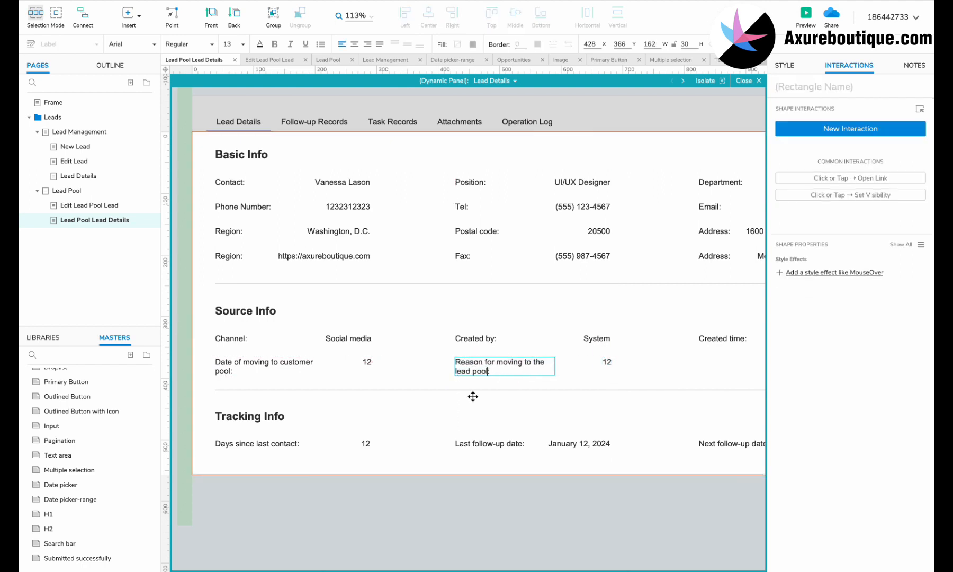
{"action": "left_click", "coordinate": [629, 357]}
{"action": "double_click", "coordinate": [607, 363]}
{"action": "key", "text": "ctrl+v"}
{"action": "left_click", "coordinate": [609, 380]}
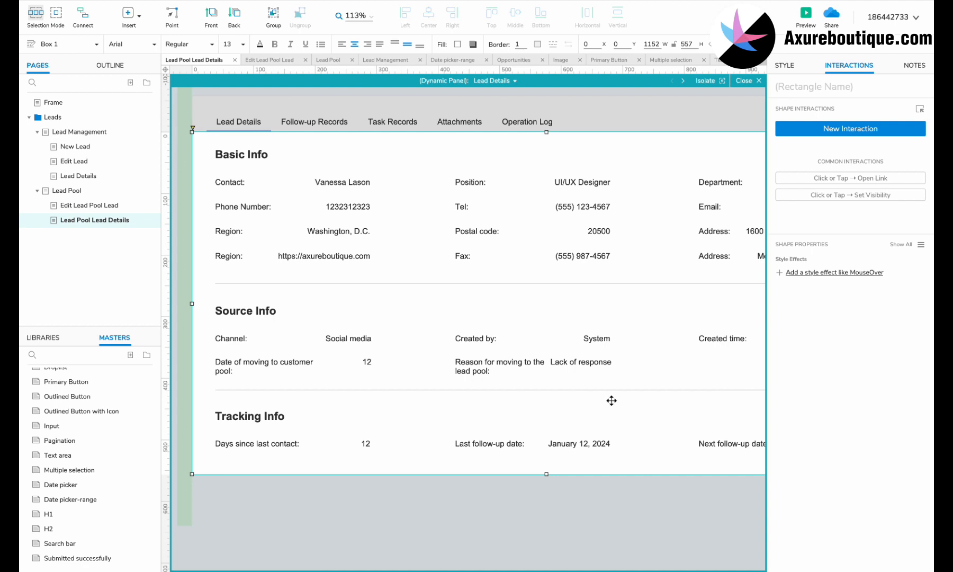
Step: Look over the Follow-up Records, Attachments and Operation log states of the details dynamic panel
{"action": "scroll", "coordinate": [617, 400], "scroll_direction": "right", "scroll_amount": 3}
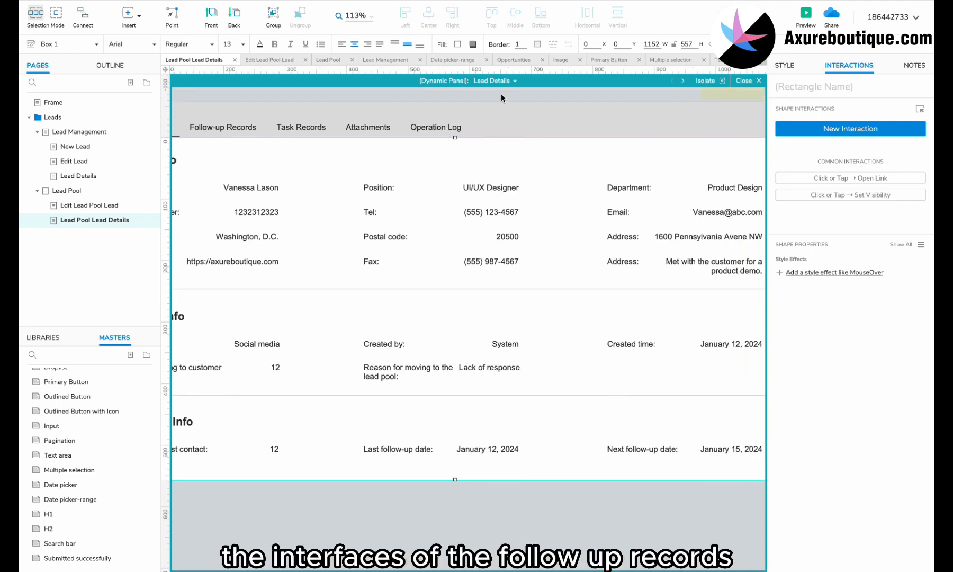
{"action": "left_click", "coordinate": [499, 81]}
{"action": "left_click", "coordinate": [507, 109]}
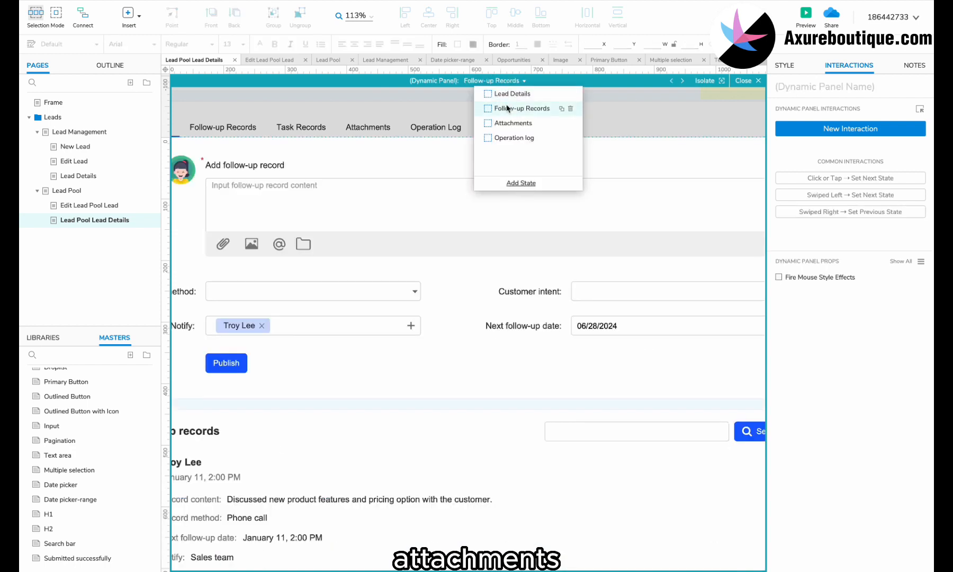
{"action": "left_click", "coordinate": [508, 123]}
{"action": "left_click", "coordinate": [512, 139]}
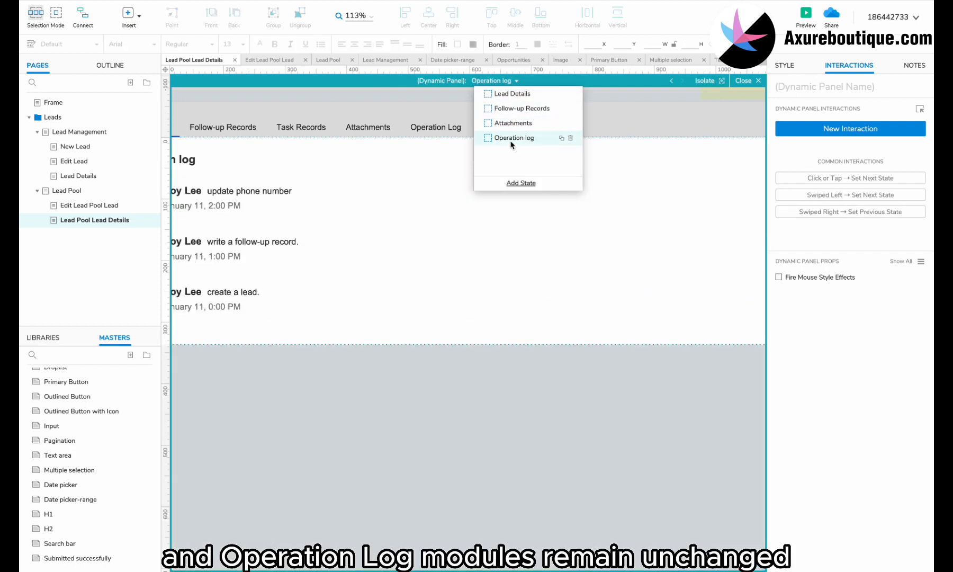
Step: Duplicate the Submitted successfully notice in place, and name and label the copy "Assigned successfully"
{"action": "left_click", "coordinate": [419, 117]}
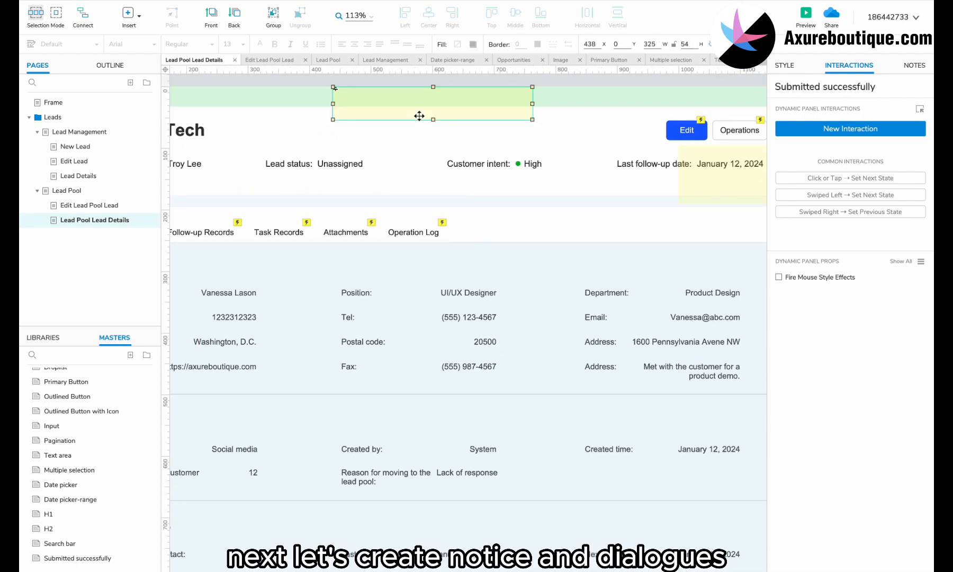
{"action": "left_click_drag", "start_coordinate": [419, 116], "coordinate": [384, 103]}
{"action": "double_click", "coordinate": [791, 86]}
{"action": "type", "text": "Assigned"}
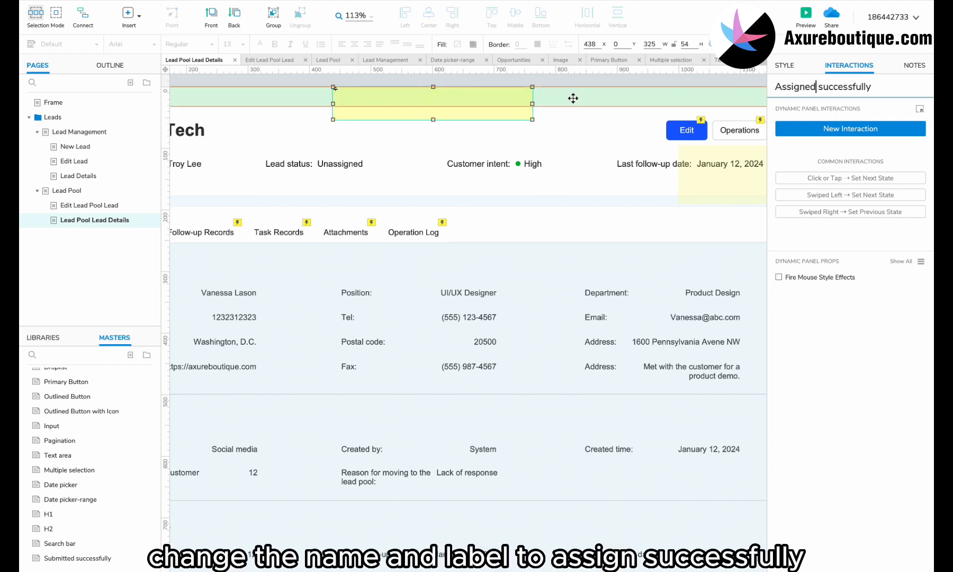
{"action": "double_click", "coordinate": [502, 100]}
{"action": "double_click", "coordinate": [387, 104]}
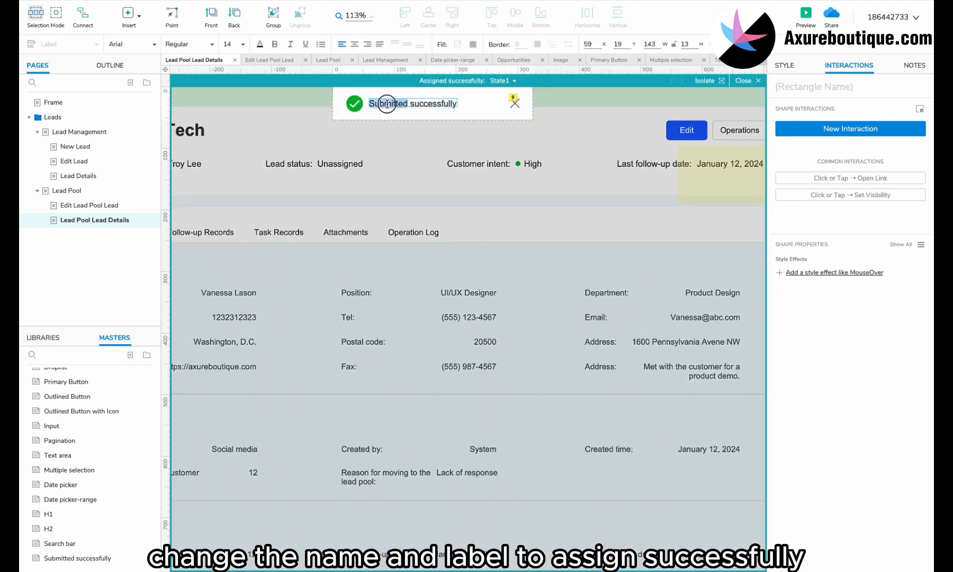
{"action": "left_click", "coordinate": [489, 232]}
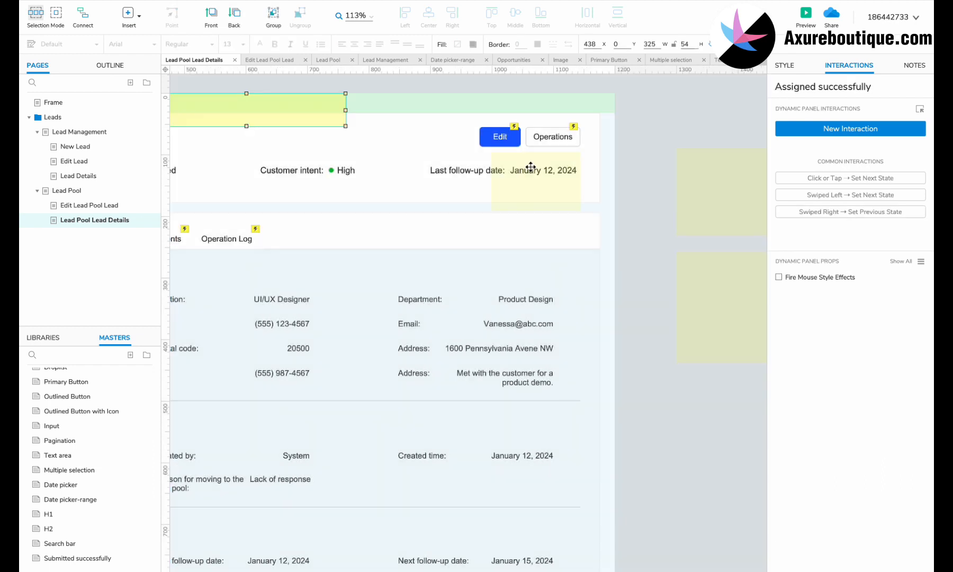
Step: In the Operation panel, delete the Move to Lead Pool option and duplicate the remaining options below
{"action": "double_click", "coordinate": [553, 163]}
{"action": "left_click", "coordinate": [532, 181]}
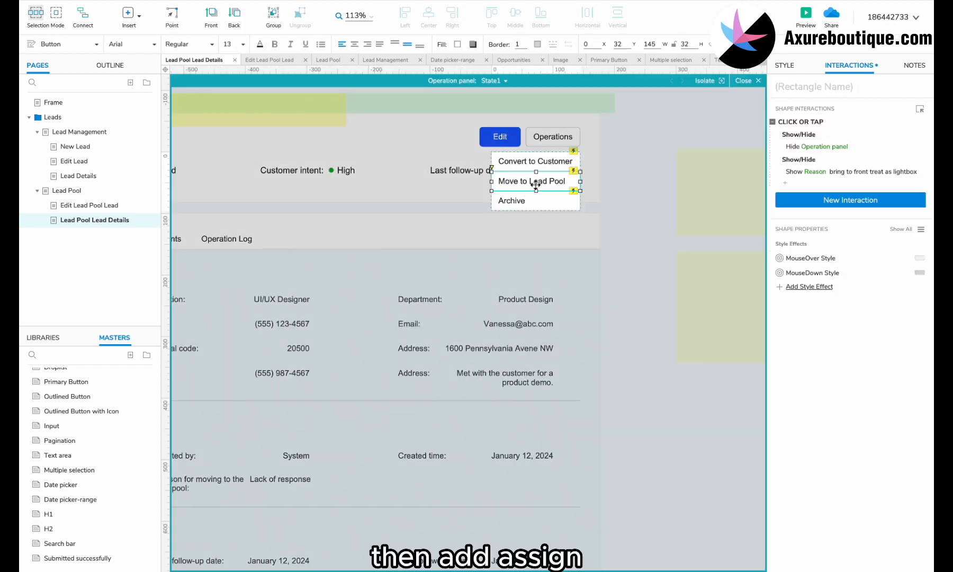
{"action": "key", "text": "Delete"}
{"action": "left_click_drag", "start_coordinate": [532, 167], "coordinate": [522, 204]}
Step: Rename the upper two Operation panel options "Claim" and "Assign" and stack Convert to Customer and Archive directly beneath them
{"action": "double_click", "coordinate": [514, 160]}
{"action": "type", "text": "Claim"}
{"action": "double_click", "coordinate": [513, 181]}
{"action": "type", "text": "Assign"}
{"action": "left_click", "coordinate": [524, 210]}
{"action": "left_click", "coordinate": [523, 226], "text": "shift"}
{"action": "left_click", "coordinate": [524, 171]}
{"action": "left_click", "coordinate": [604, 191]}
{"action": "left_click", "coordinate": [665, 190]}
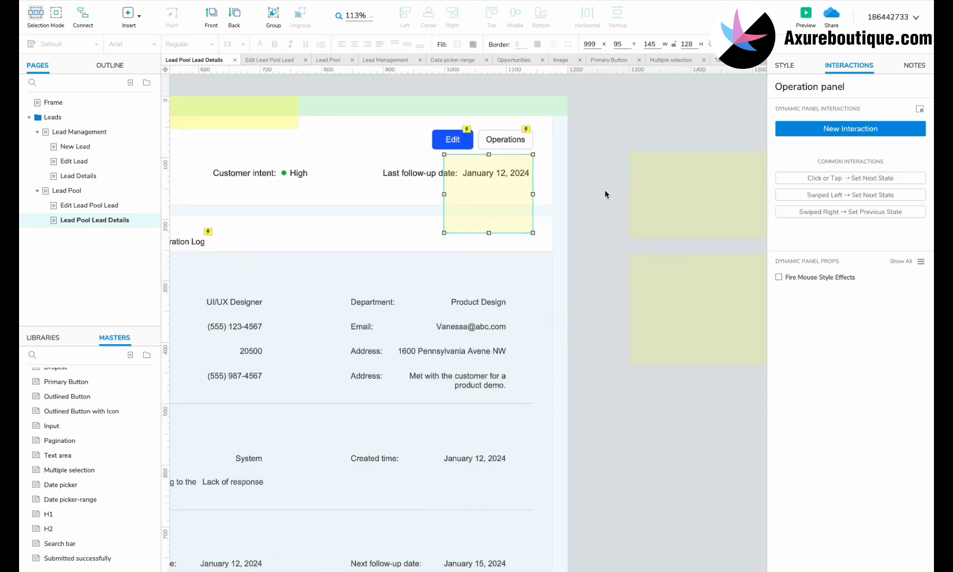
Step: Copy the Assigned to dialog from the Lead Pool page onto Lead Pool Lead Details, placing it below the Edit and Operations buttons at 749, 95
{"action": "left_click", "coordinate": [90, 190]}
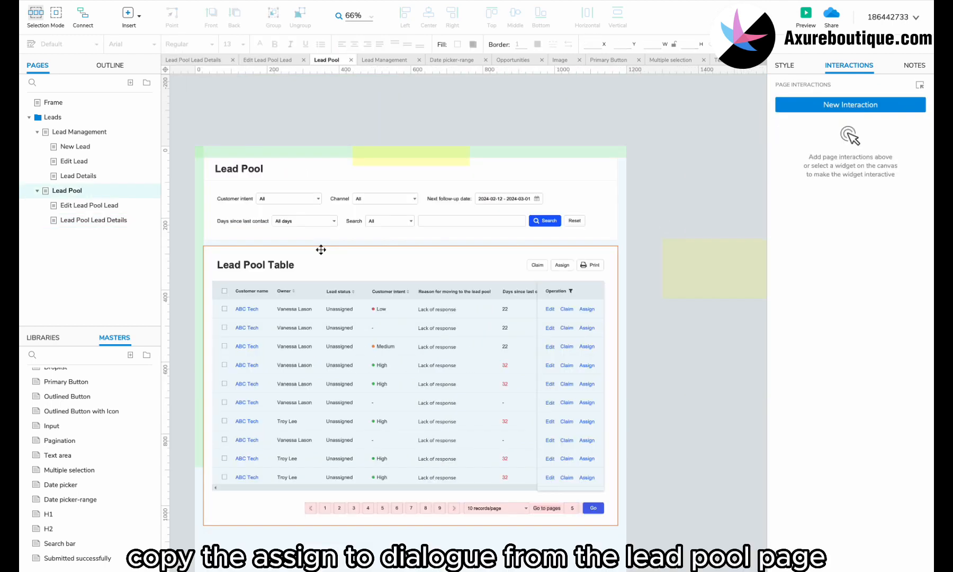
{"action": "scroll", "coordinate": [504, 268], "scroll_direction": "right", "scroll_amount": 5}
{"action": "left_click", "coordinate": [504, 268]}
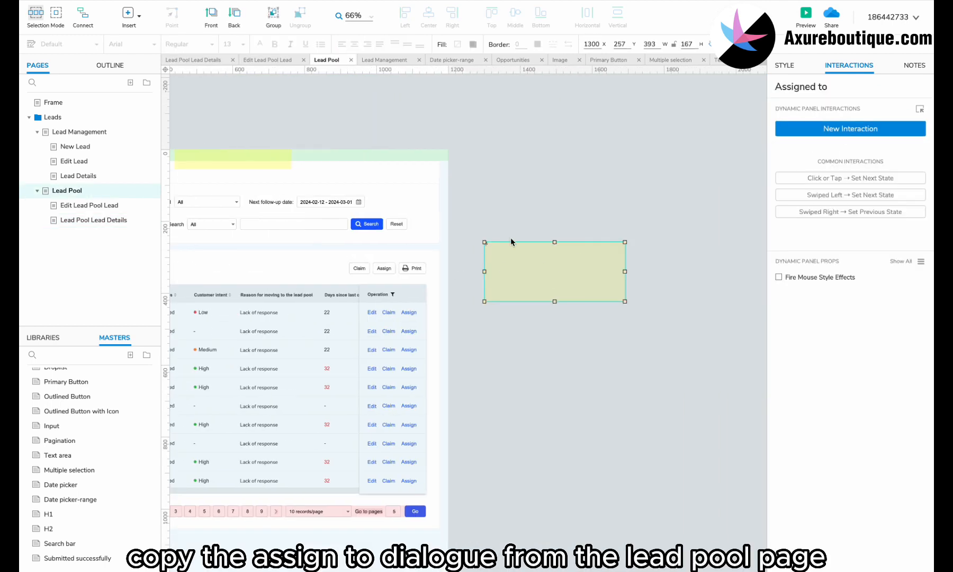
{"action": "left_click", "coordinate": [123, 220]}
{"action": "left_click", "coordinate": [585, 191]}
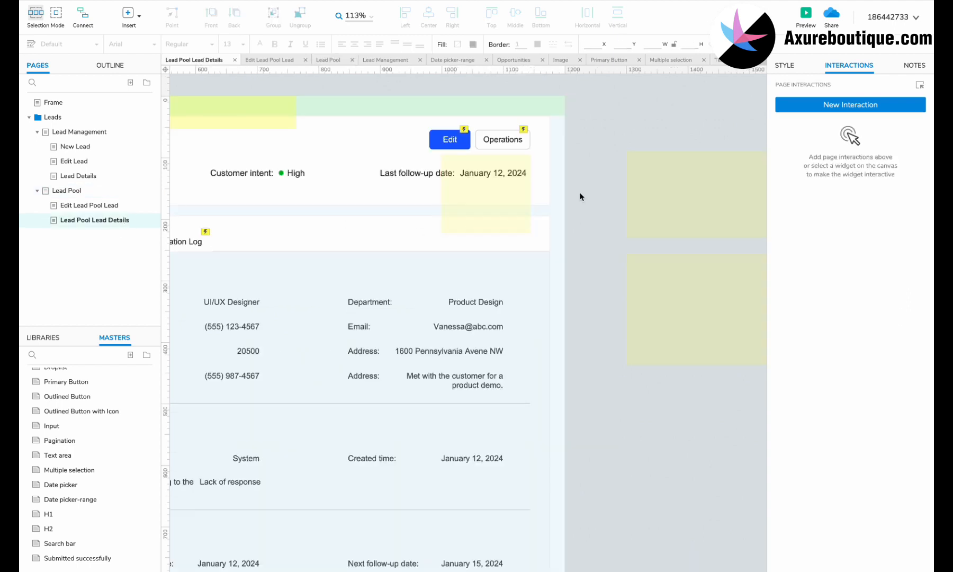
{"action": "key", "text": "ctrl+v"}
{"action": "left_click_drag", "start_coordinate": [583, 298], "coordinate": [244, 199]}
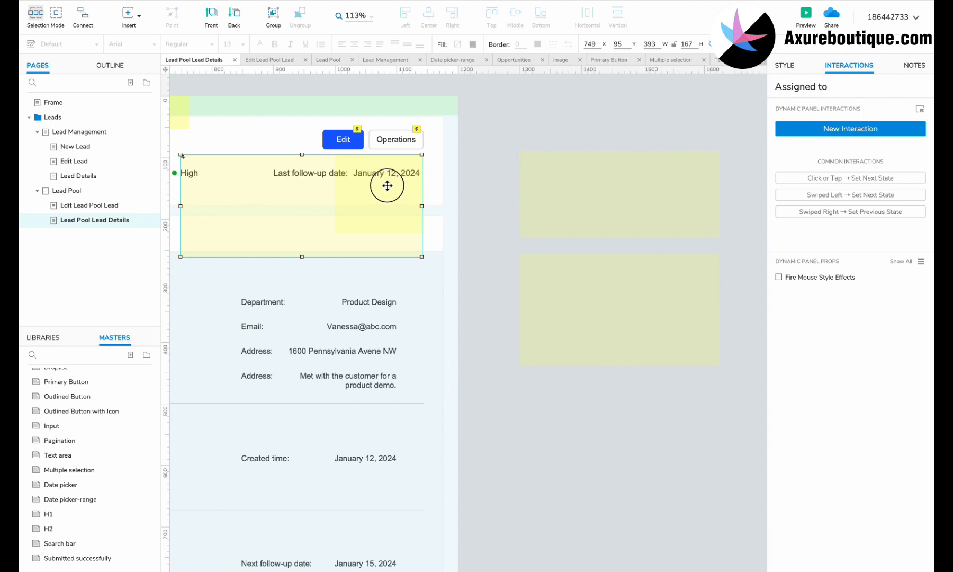
{"action": "left_click", "coordinate": [387, 186]}
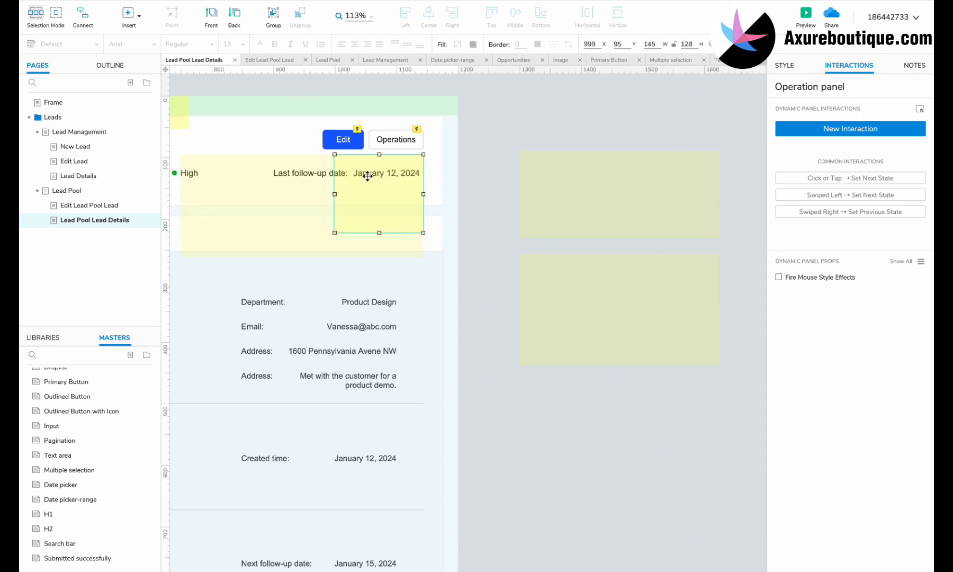
{"action": "double_click", "coordinate": [368, 176]}
{"action": "left_click", "coordinate": [368, 165]}
{"action": "left_click", "coordinate": [553, 123]}
Step: Move the Assigned successfully notice aside, name the Submitted successfully notice beneath it "Claimed successfully", and stack the two again
{"action": "scroll", "coordinate": [553, 122], "scroll_direction": "left", "scroll_amount": 7}
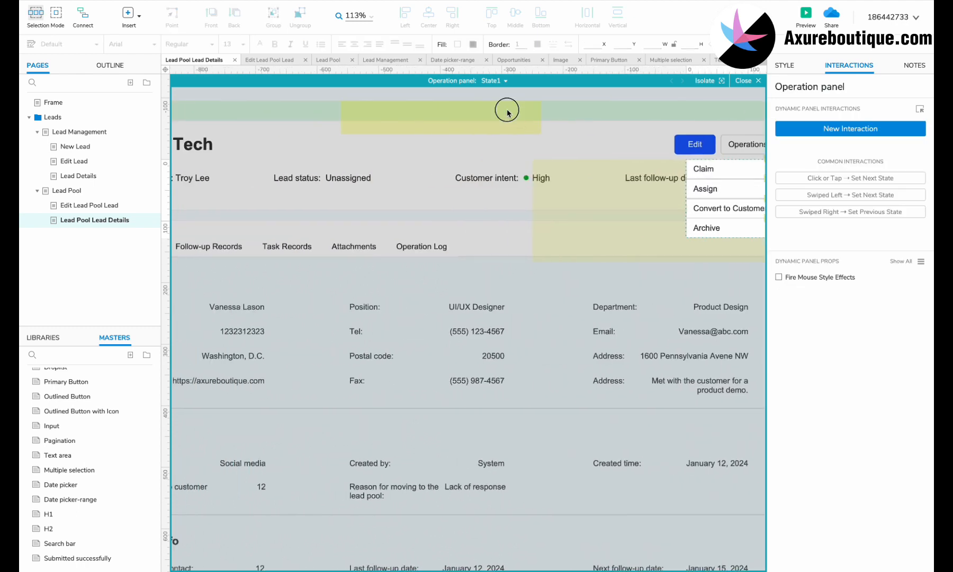
{"action": "double_click", "coordinate": [507, 114]}
{"action": "left_click", "coordinate": [470, 110]}
{"action": "left_click_drag", "start_coordinate": [464, 111], "coordinate": [462, 154]}
{"action": "left_click", "coordinate": [461, 112]}
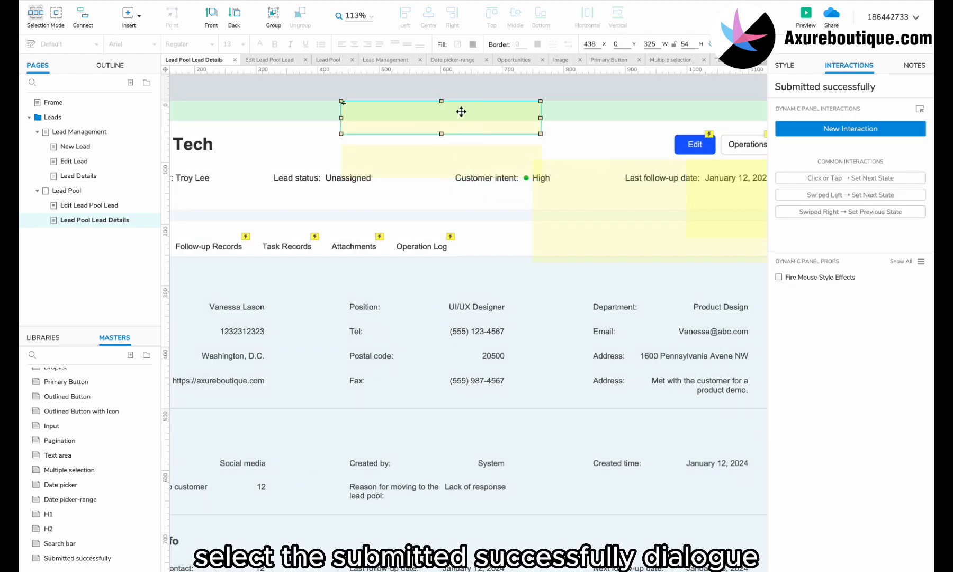
{"action": "left_click", "coordinate": [795, 88]}
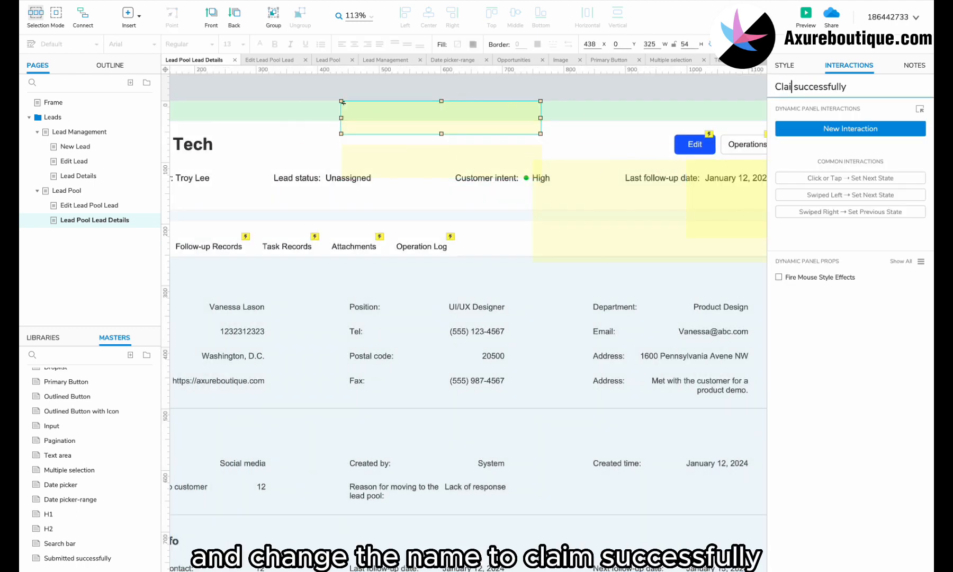
{"action": "type", "text": "ed"}
{"action": "left_click_drag", "start_coordinate": [472, 145], "coordinate": [471, 112]}
Step: Make the Claim option in the Operation panel show the Claimed successfully notice with a 200 ms slide down animation
{"action": "scroll", "coordinate": [470, 112], "scroll_direction": "right", "scroll_amount": 5}
{"action": "double_click", "coordinate": [555, 170]}
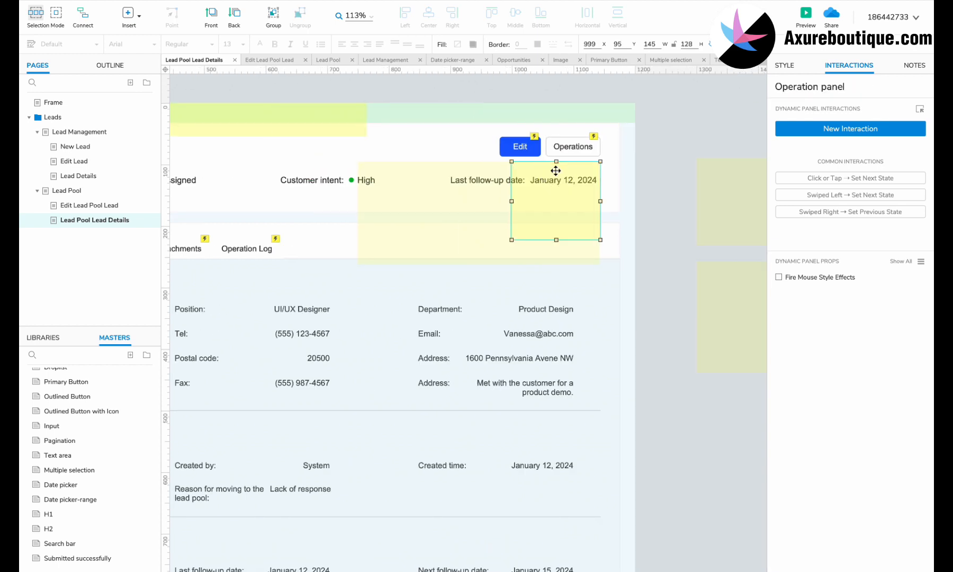
{"action": "left_click", "coordinate": [552, 174]}
{"action": "left_click", "coordinate": [798, 171]}
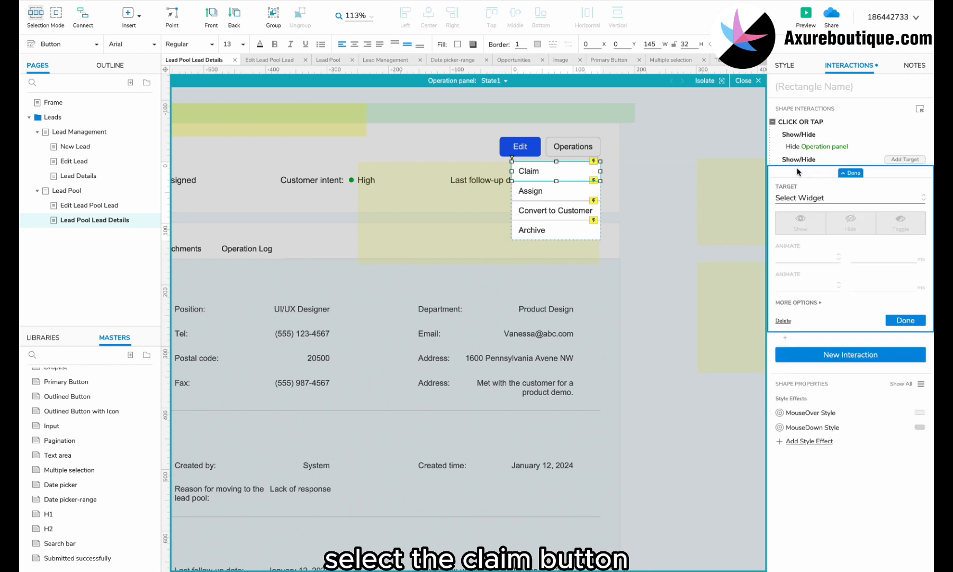
{"action": "left_click", "coordinate": [814, 199]}
{"action": "type", "text": "clai"}
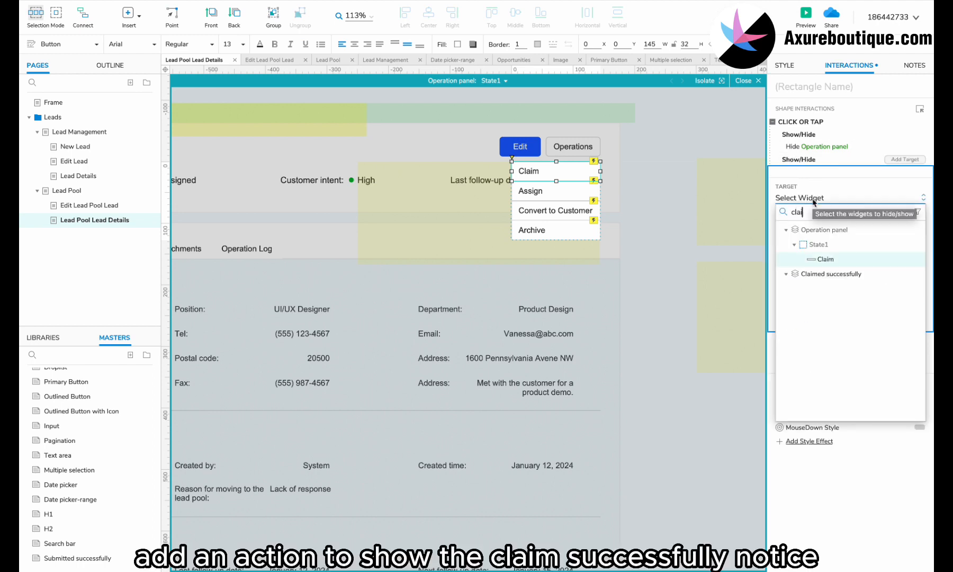
{"action": "left_click", "coordinate": [823, 274]}
{"action": "left_click", "coordinate": [818, 258]}
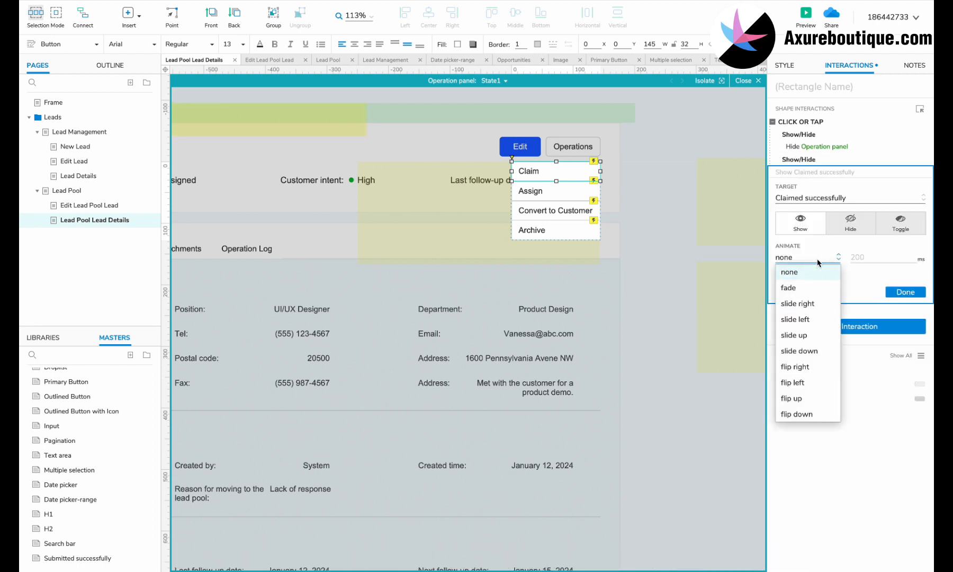
{"action": "left_click", "coordinate": [808, 351]}
{"action": "left_click", "coordinate": [904, 306]}
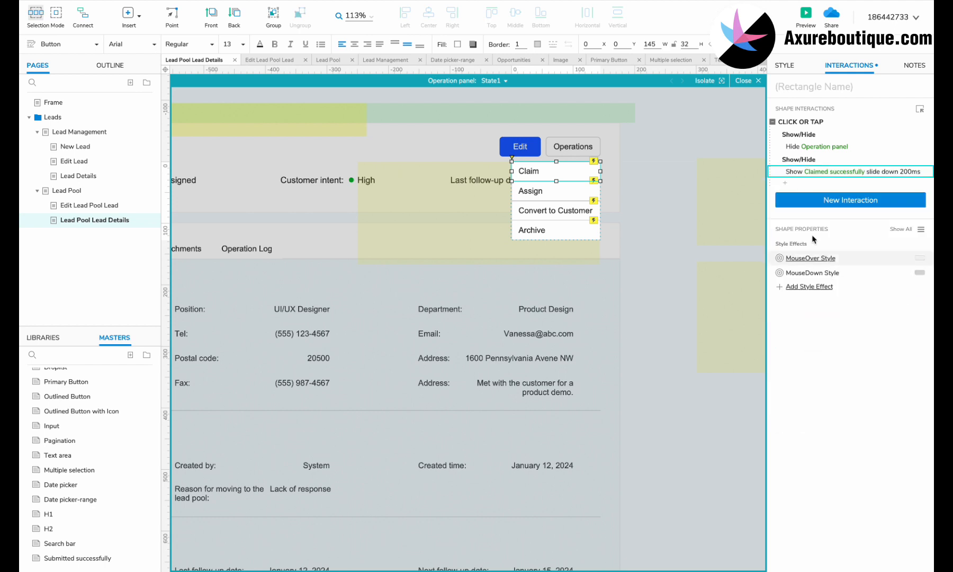
Step: Add a 2000 ms Wait action to the Claim option's tap interaction
{"action": "left_click", "coordinate": [788, 185]}
{"action": "scroll", "coordinate": [816, 411], "scroll_direction": "down", "scroll_amount": 5}
{"action": "left_click", "coordinate": [782, 523]}
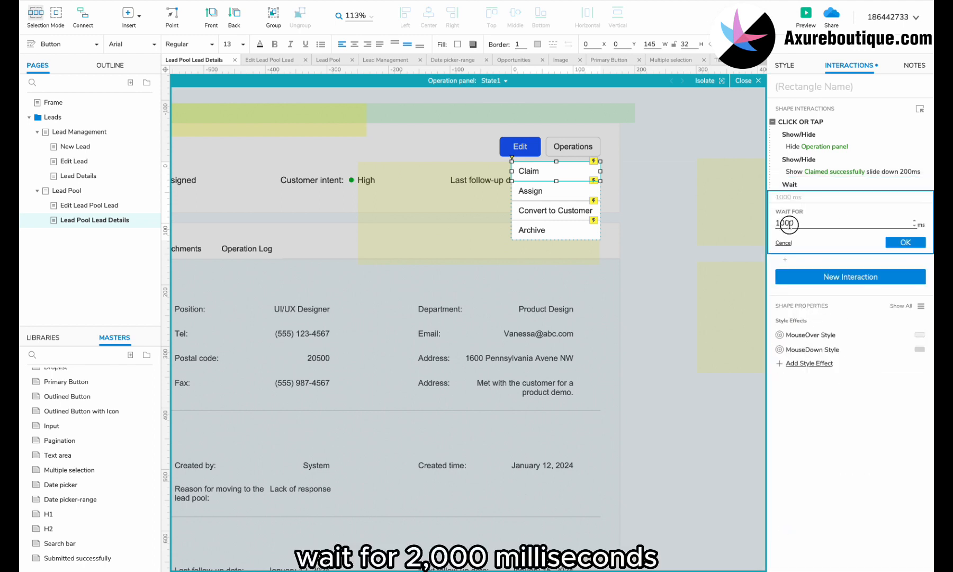
{"action": "type", "text": "2000"}
{"action": "left_click", "coordinate": [902, 242]}
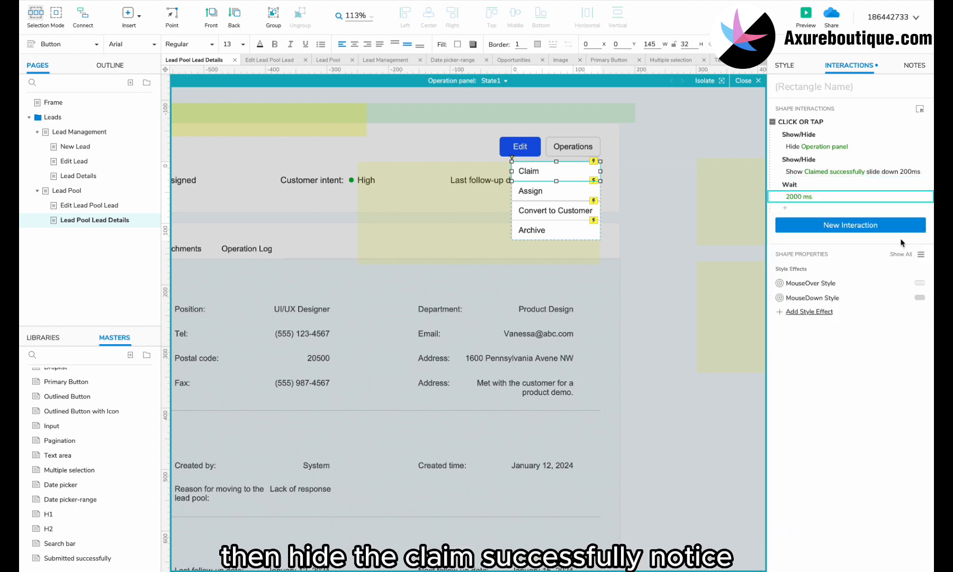
Step: Copy the Claim option's show action after the wait and change it to hide Claimed successfully with a 200 ms slide up
{"action": "left_click", "coordinate": [805, 164]}
{"action": "key", "text": "ctrl+c"}
{"action": "left_click", "coordinate": [805, 191]}
{"action": "key", "text": "ctrl+v"}
{"action": "left_click", "coordinate": [809, 210]}
{"action": "left_click", "coordinate": [851, 272]}
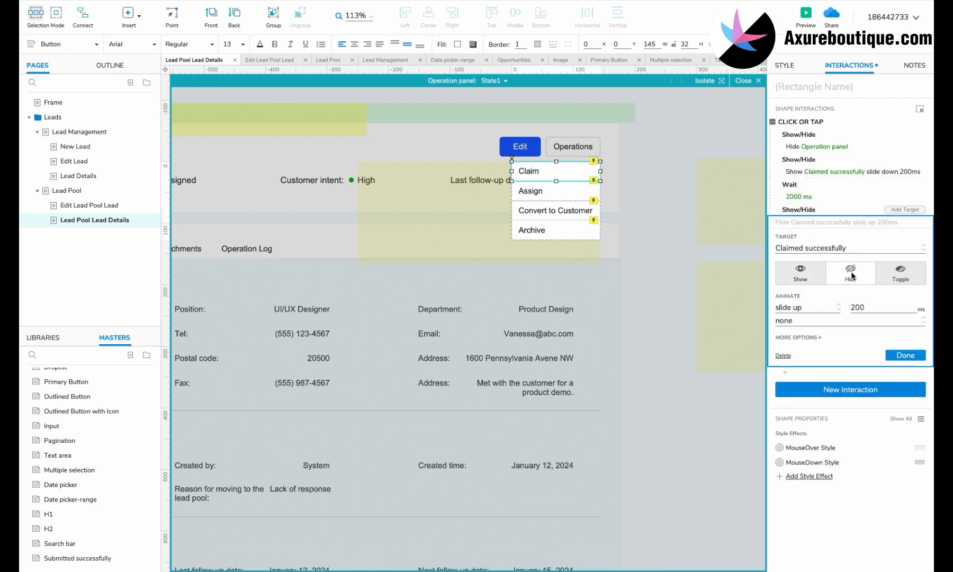
{"action": "left_click", "coordinate": [836, 308]}
{"action": "left_click", "coordinate": [808, 377]}
{"action": "left_click", "coordinate": [904, 342]}
Step: Replace the Assign option's Open Link action with one that shows the Assigned to dialog and brings it to the front
{"action": "left_click", "coordinate": [539, 196]}
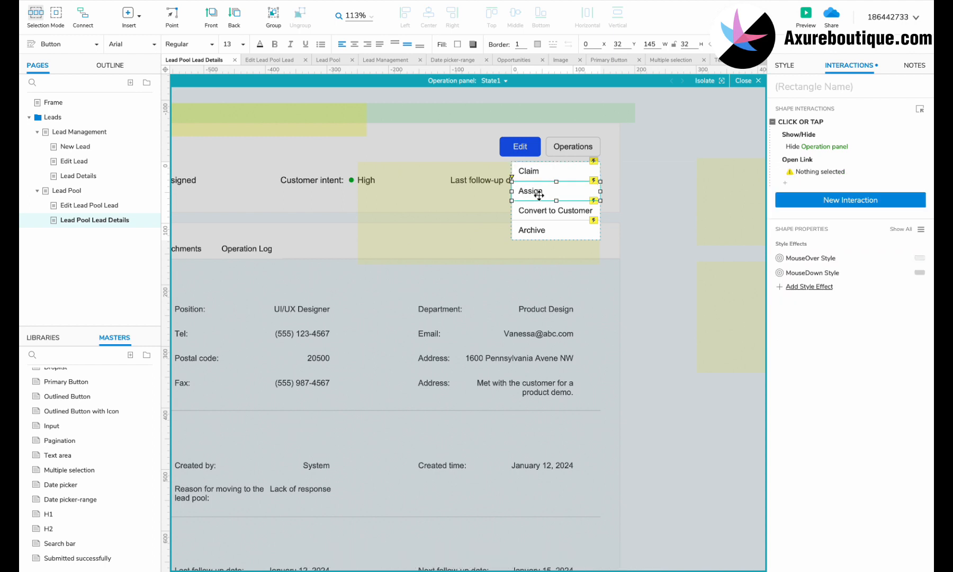
{"action": "left_click", "coordinate": [797, 160]}
{"action": "key", "text": "Delete"}
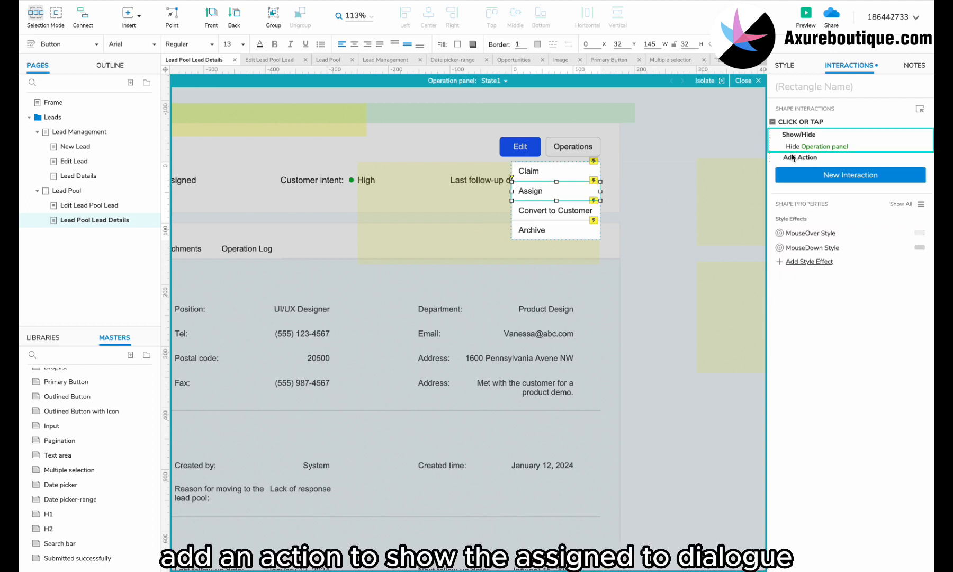
{"action": "left_click", "coordinate": [793, 157]}
{"action": "left_click", "coordinate": [797, 269]}
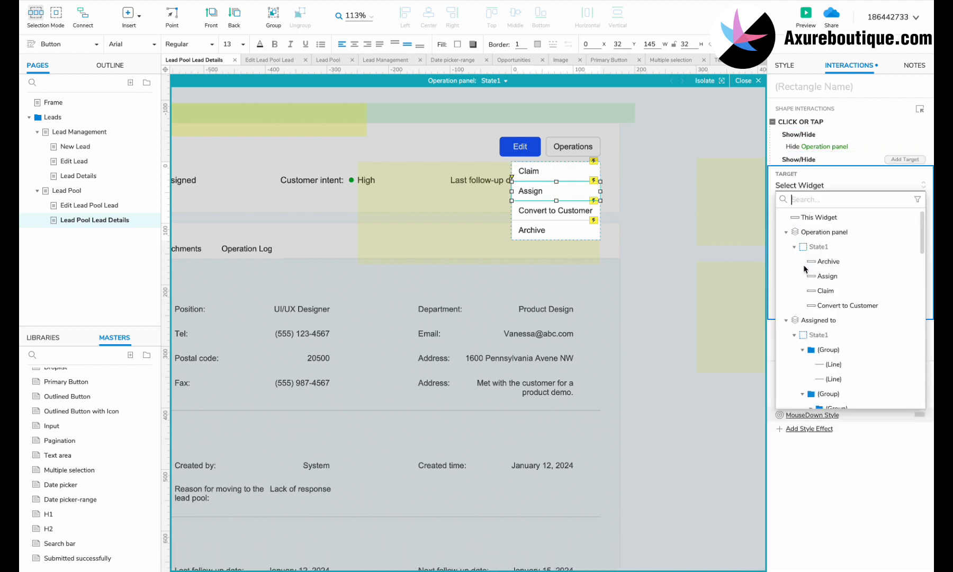
{"action": "type", "text": "a"}
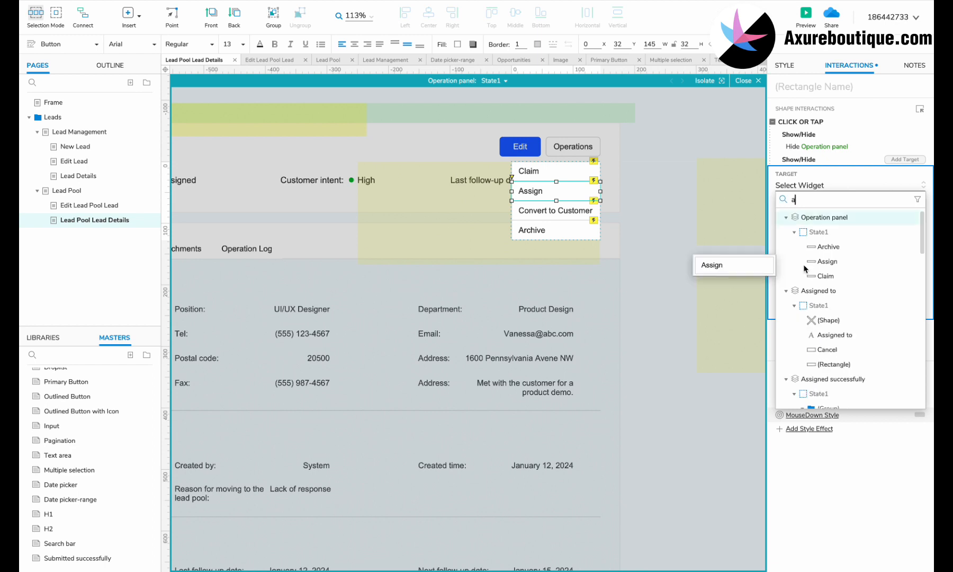
{"action": "type", "text": "ss"}
{"action": "left_click", "coordinate": [821, 264]}
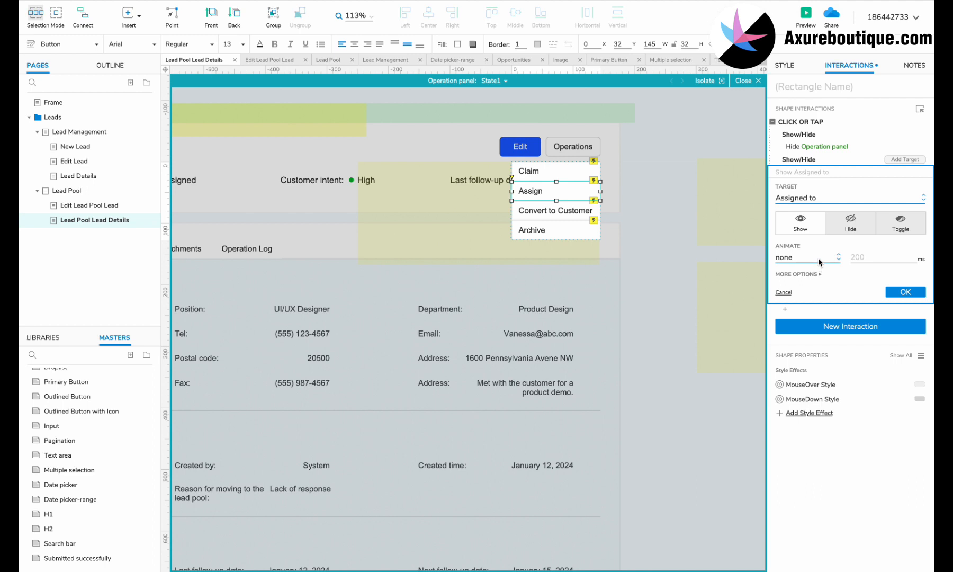
{"action": "left_click", "coordinate": [811, 272]}
{"action": "left_click", "coordinate": [801, 295]}
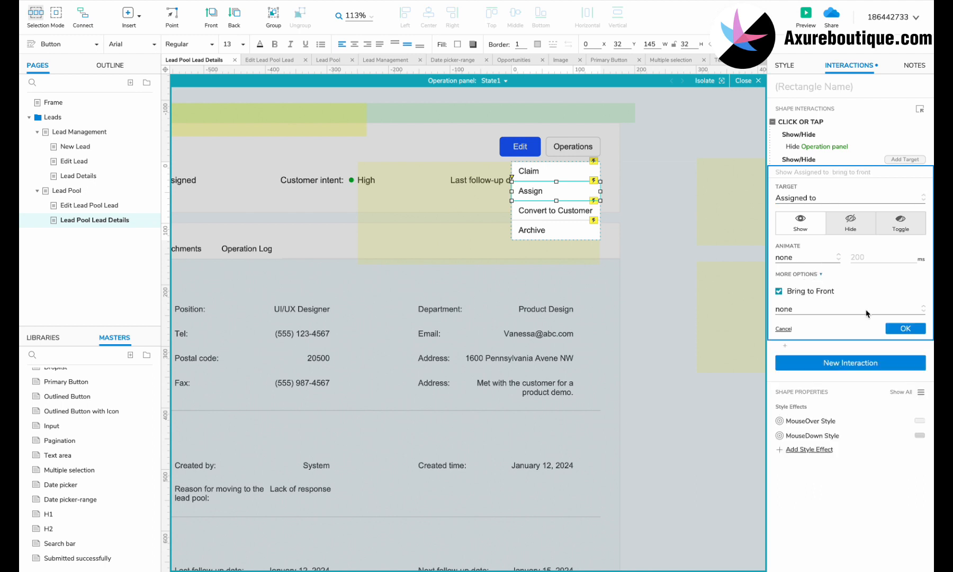
{"action": "left_click", "coordinate": [903, 325]}
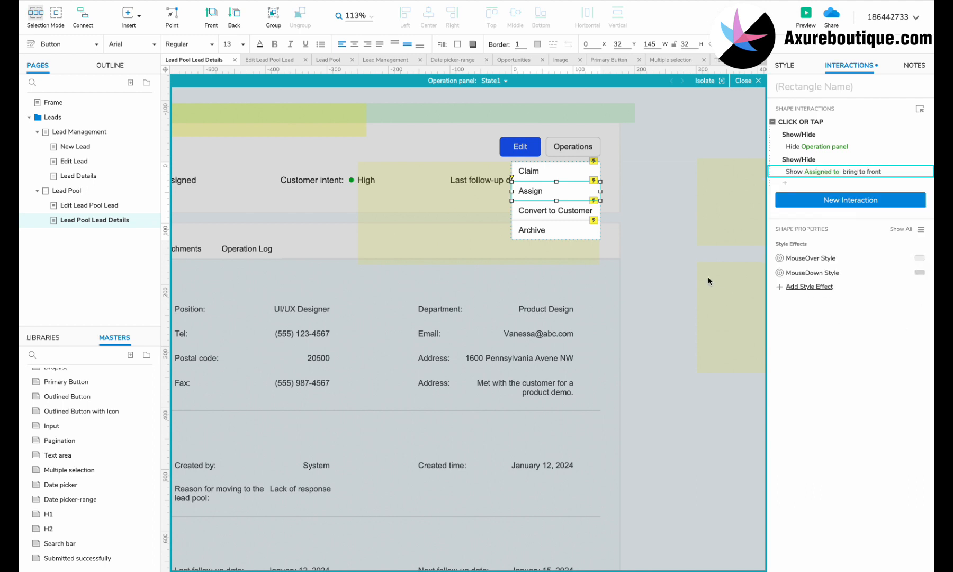
Step: Leave the Operation panel's editing mode and open the Lead Pool page
{"action": "left_click", "coordinate": [690, 259]}
{"action": "left_click", "coordinate": [689, 259]}
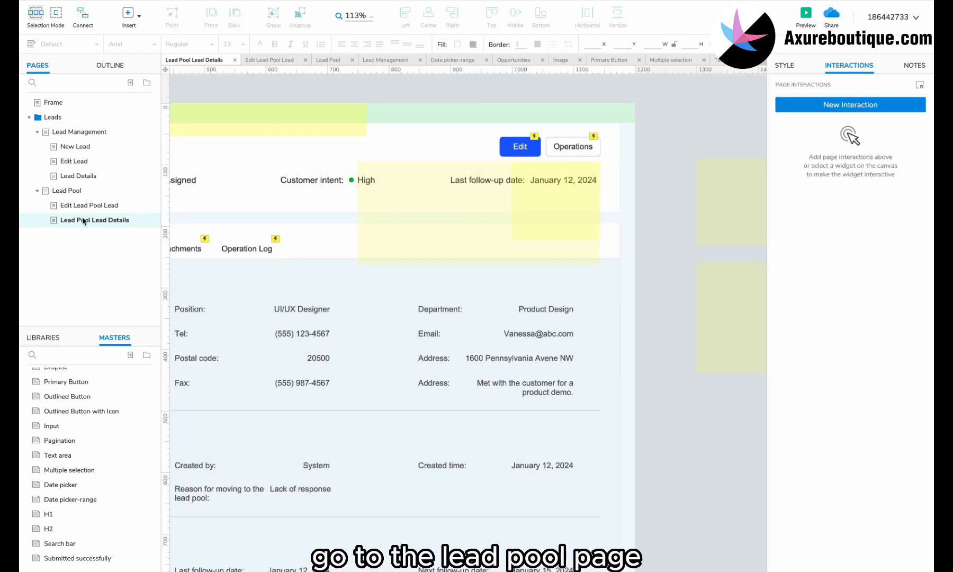
{"action": "left_click", "coordinate": [91, 191]}
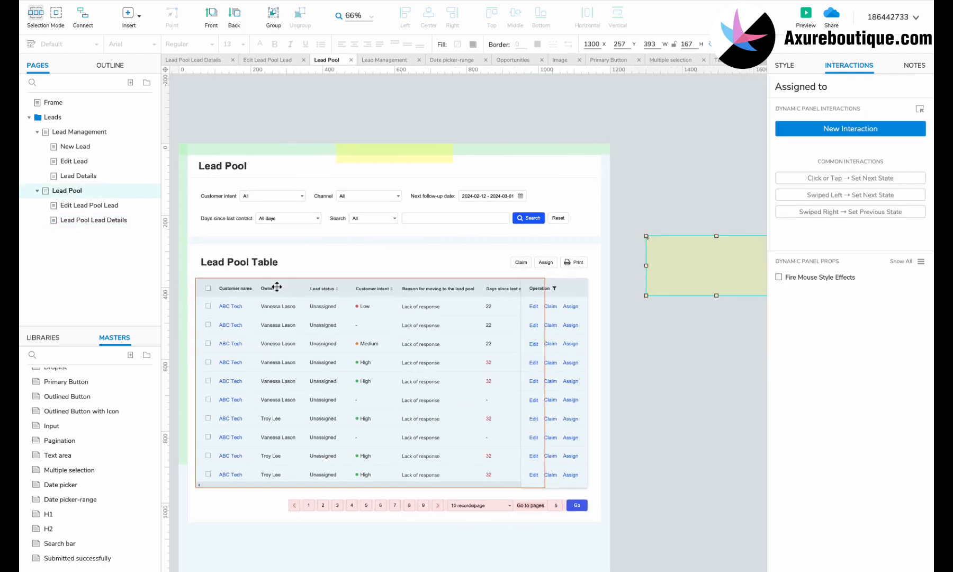
{"action": "scroll", "coordinate": [298, 299], "scroll_direction": "up", "scroll_amount": 2}
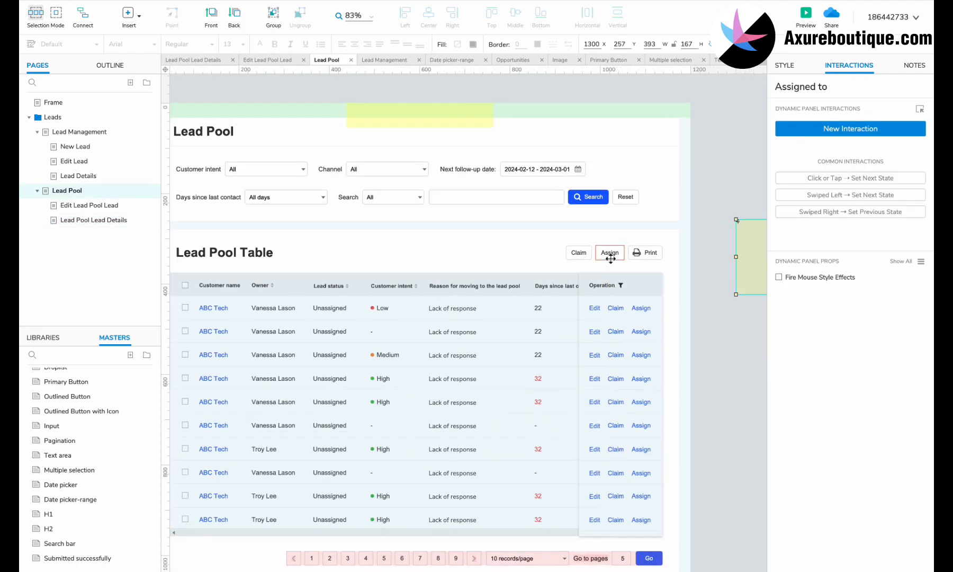
Step: Make the Claim button above the Lead Pool Table show Claimed successfully on tap, sliding down in 200 ms and brought to the front
{"action": "left_click", "coordinate": [579, 252]}
{"action": "left_click", "coordinate": [813, 142]}
{"action": "left_click", "coordinate": [807, 154]}
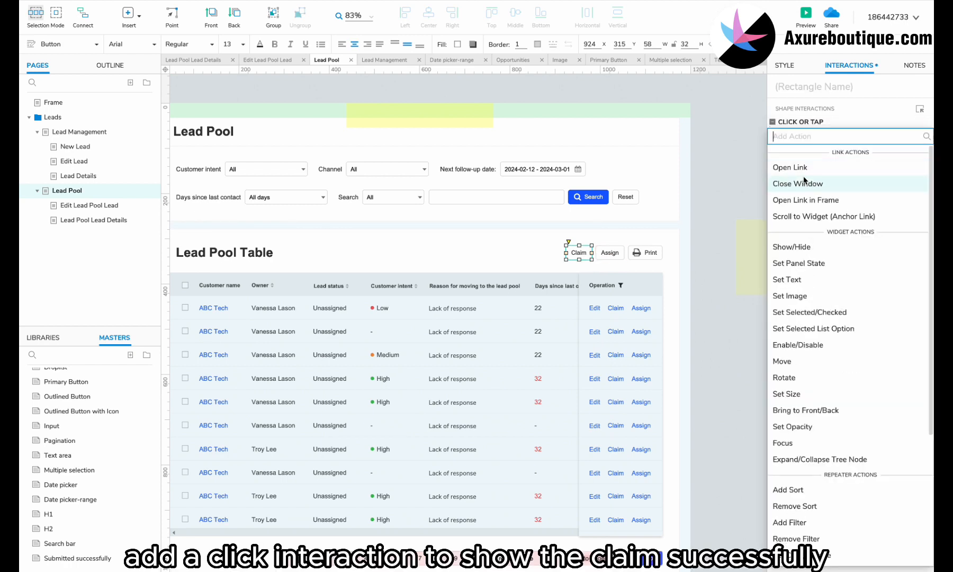
{"action": "left_click", "coordinate": [804, 247]}
{"action": "type", "text": "cla"}
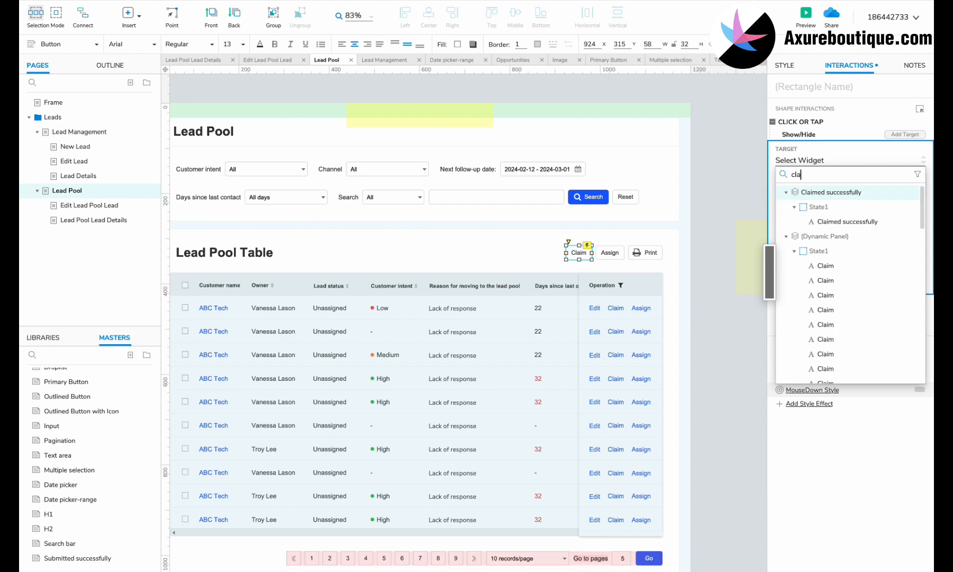
{"action": "left_click", "coordinate": [831, 192]}
{"action": "left_click", "coordinate": [803, 233]}
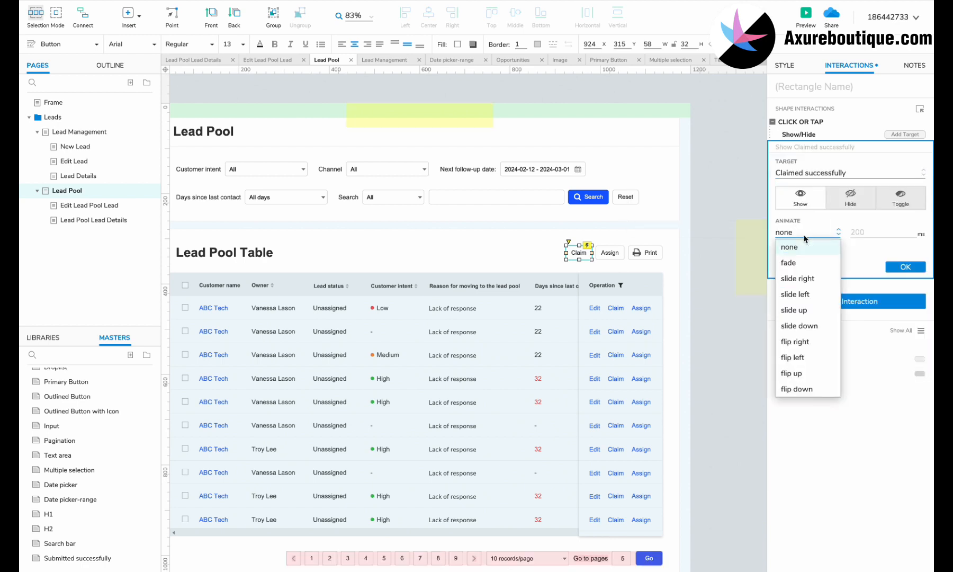
{"action": "left_click", "coordinate": [800, 326]}
{"action": "left_click", "coordinate": [804, 262]}
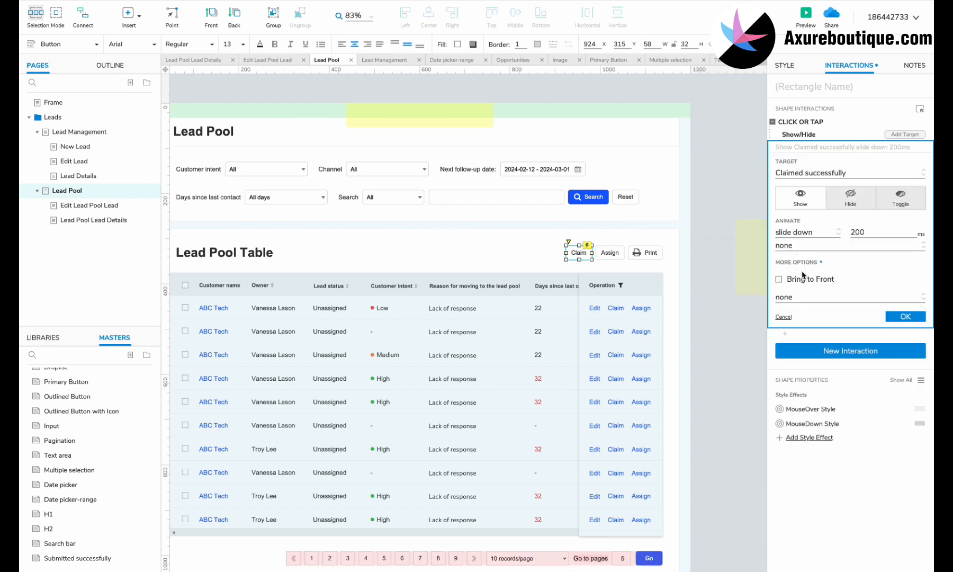
{"action": "left_click", "coordinate": [821, 279]}
{"action": "left_click", "coordinate": [905, 324]}
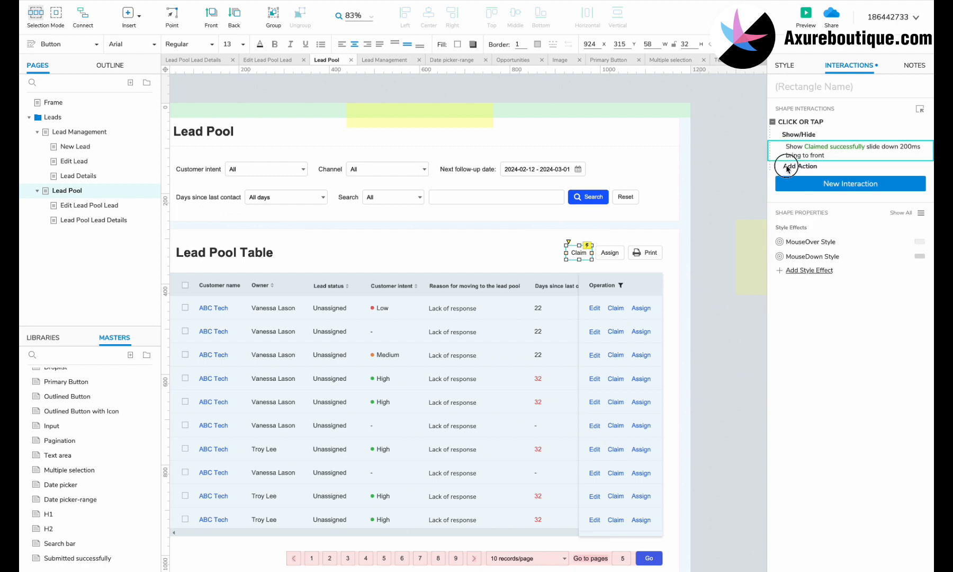
Step: Add a 2000 ms Wait action after the Claim button's show action
{"action": "left_click", "coordinate": [777, 163]}
{"action": "scroll", "coordinate": [793, 507], "scroll_direction": "down", "scroll_amount": 5}
{"action": "left_click", "coordinate": [783, 525]}
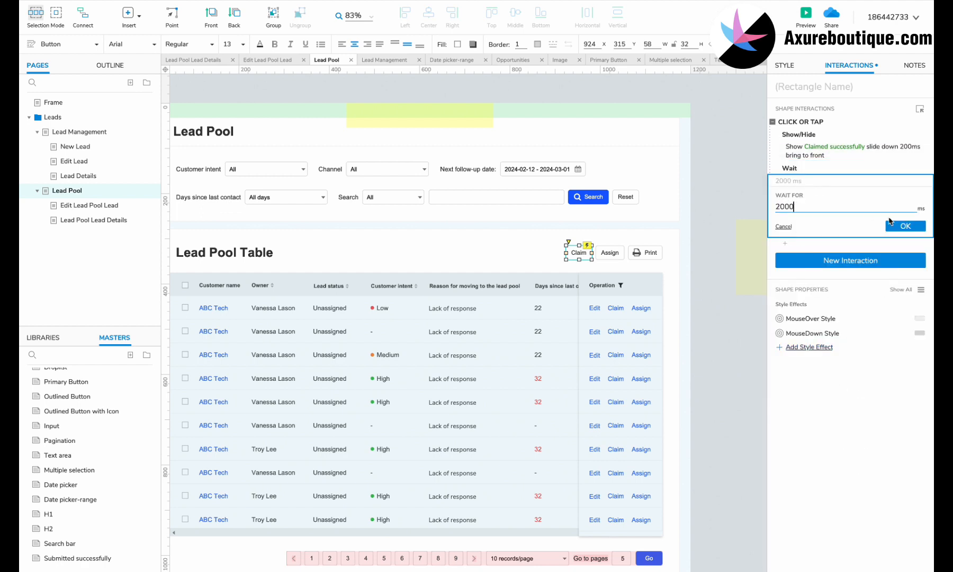
{"action": "type", "text": "2000"}
{"action": "left_click", "coordinate": [904, 226]}
Step: Copy the Claim button's show action after the wait and change it to hide Claimed successfully with no animation
{"action": "left_click", "coordinate": [804, 171]}
{"action": "key", "text": "super+v"}
{"action": "left_click", "coordinate": [809, 210]}
{"action": "left_click", "coordinate": [849, 264]}
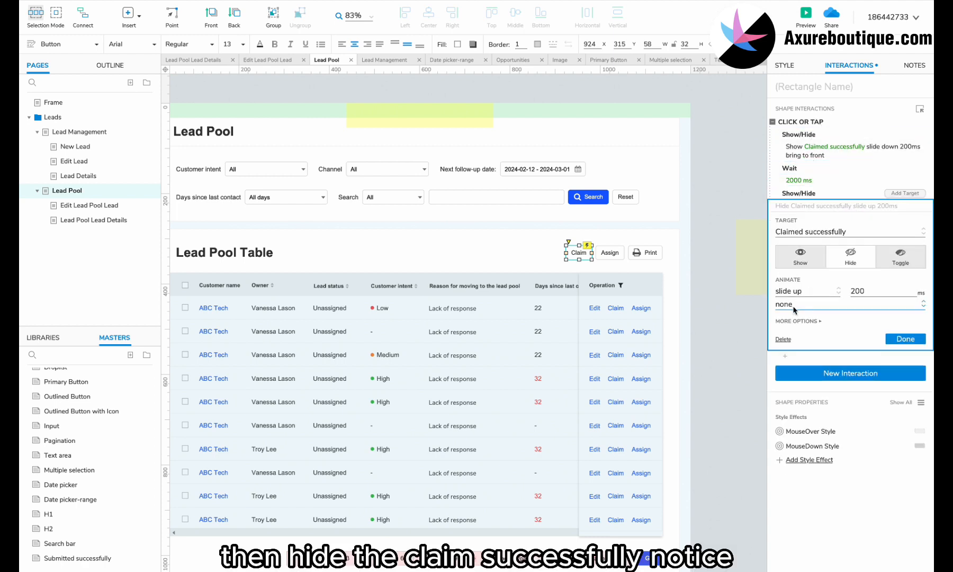
{"action": "left_click", "coordinate": [801, 291]}
{"action": "left_click", "coordinate": [791, 305]}
{"action": "left_click", "coordinate": [900, 326]}
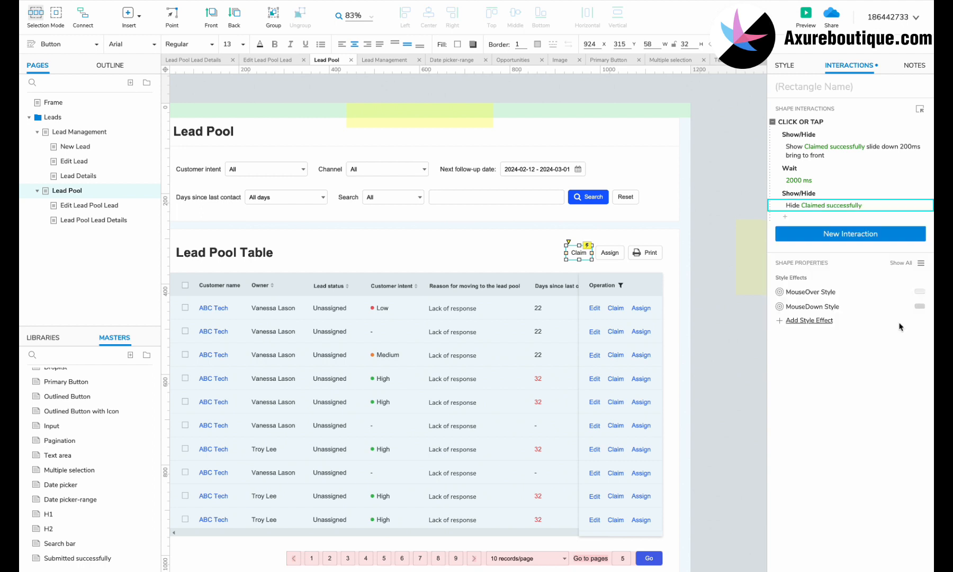
Step: Make the Assign button above the Lead Pool Table show the Assigned to dialog on tap and bring it to the front
{"action": "left_click", "coordinate": [610, 252]}
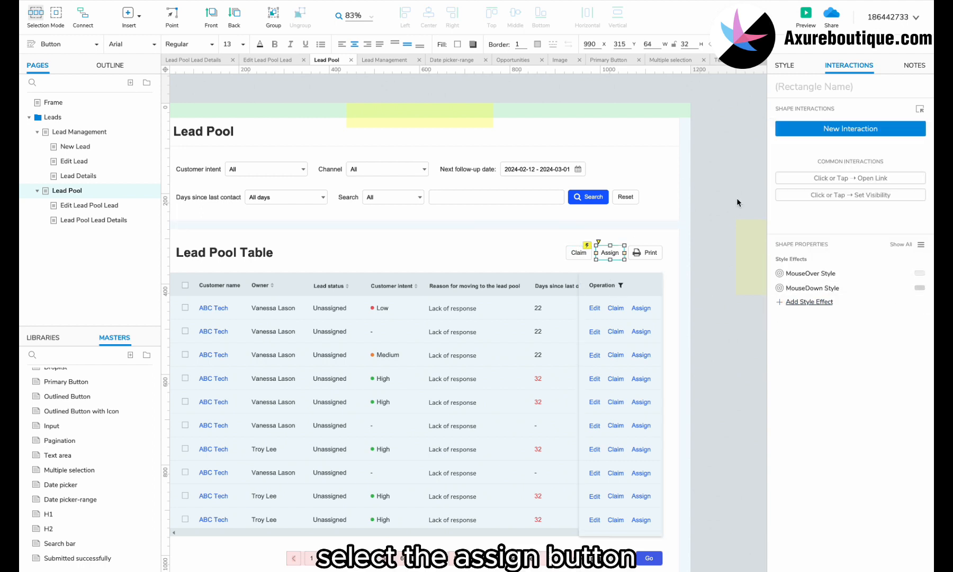
{"action": "scroll", "coordinate": [737, 202], "scroll_direction": "right", "scroll_amount": 5}
{"action": "left_click", "coordinate": [826, 129]}
{"action": "left_click", "coordinate": [805, 158]}
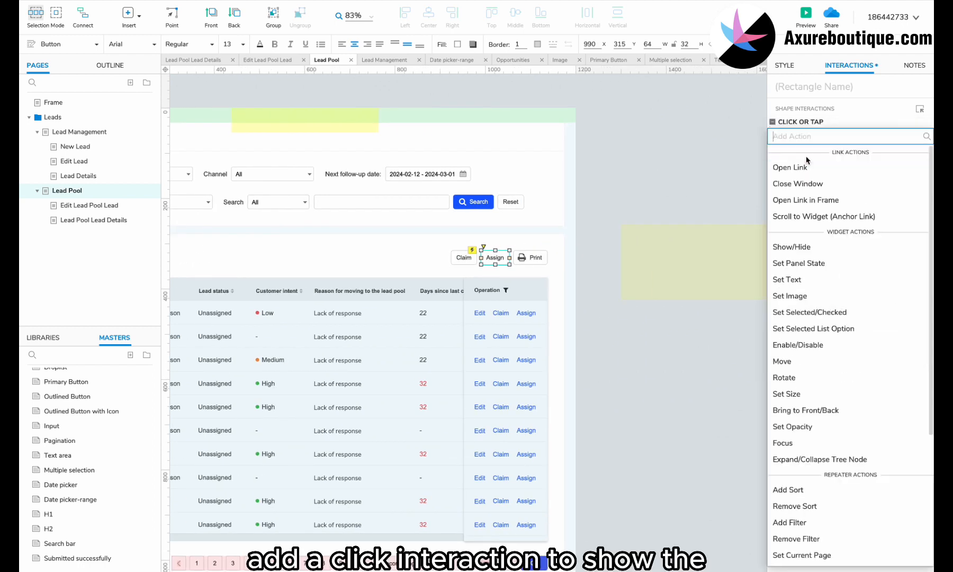
{"action": "left_click", "coordinate": [791, 247]}
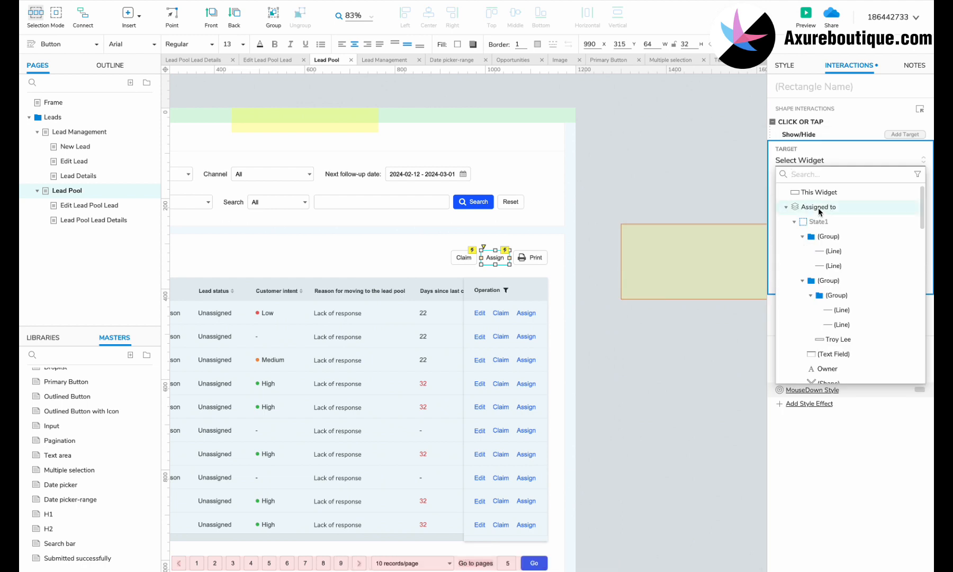
{"action": "left_click", "coordinate": [819, 208]}
{"action": "left_click", "coordinate": [803, 251]}
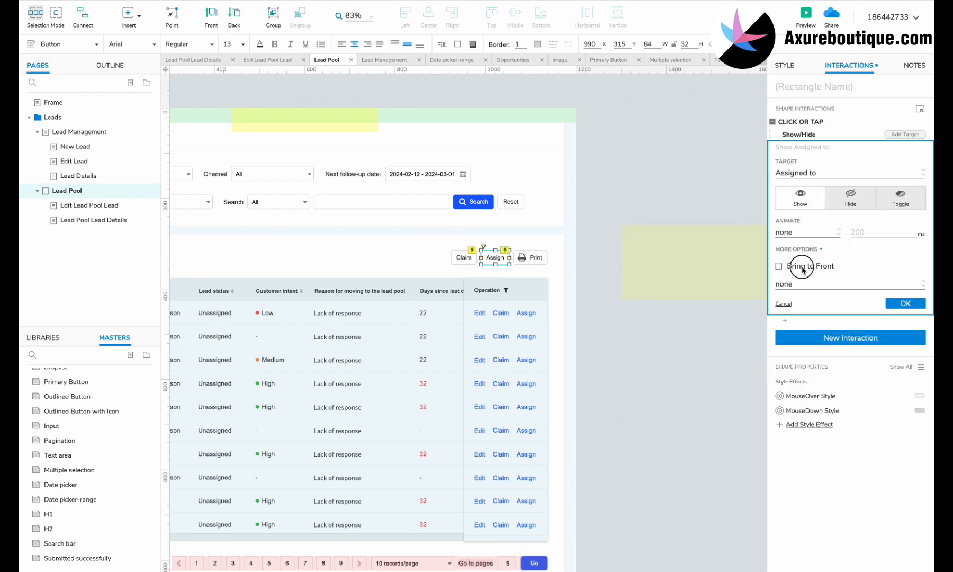
{"action": "left_click", "coordinate": [895, 304]}
{"action": "left_click", "coordinate": [721, 279]}
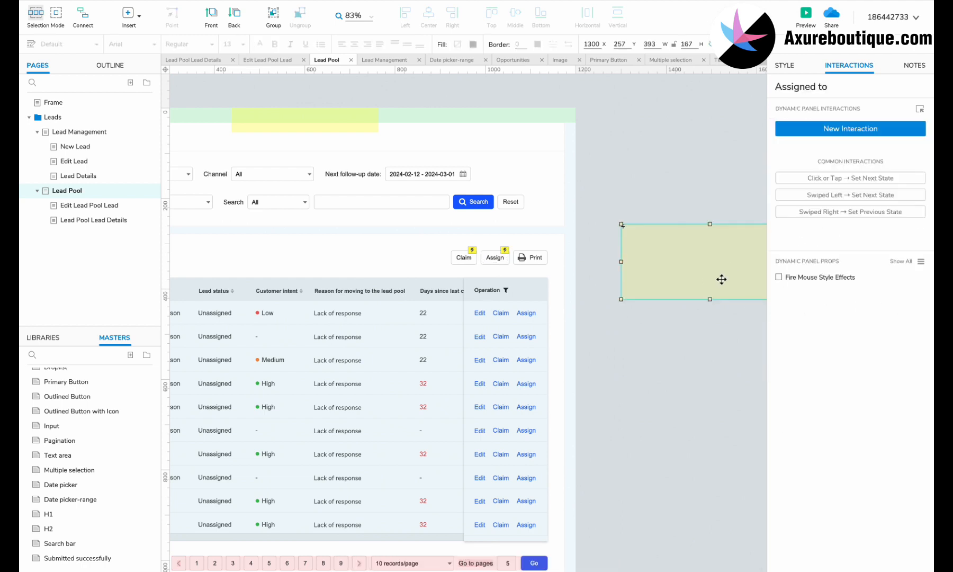
{"action": "right_click", "coordinate": [721, 282]}
{"action": "left_click", "coordinate": [635, 360]}
Step: Open the lead table's dynamic panel for editing and link the first row's customer name to the Lead Pool Lead Details page
{"action": "scroll", "coordinate": [635, 360], "scroll_direction": "left", "scroll_amount": 5}
{"action": "double_click", "coordinate": [438, 333]}
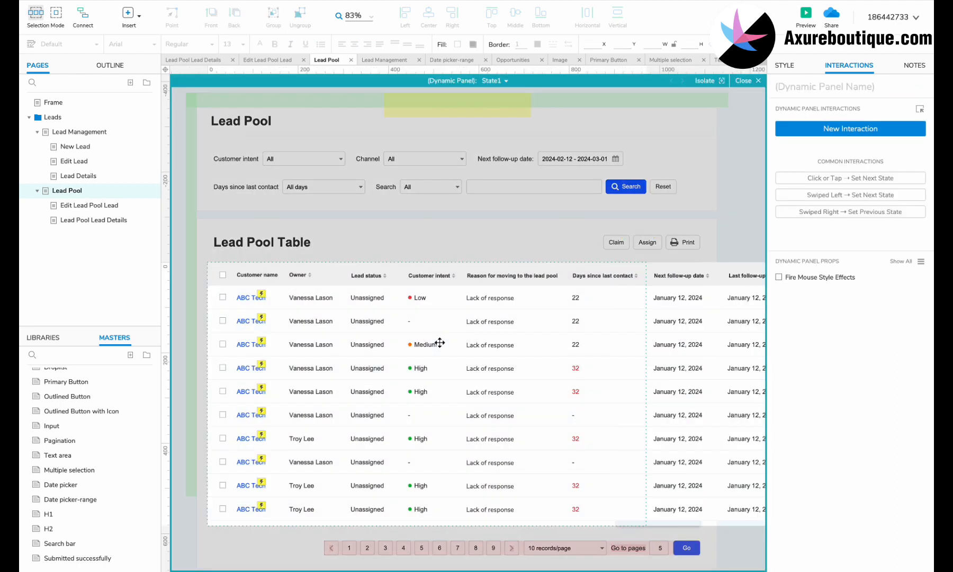
{"action": "left_click", "coordinate": [349, 300]}
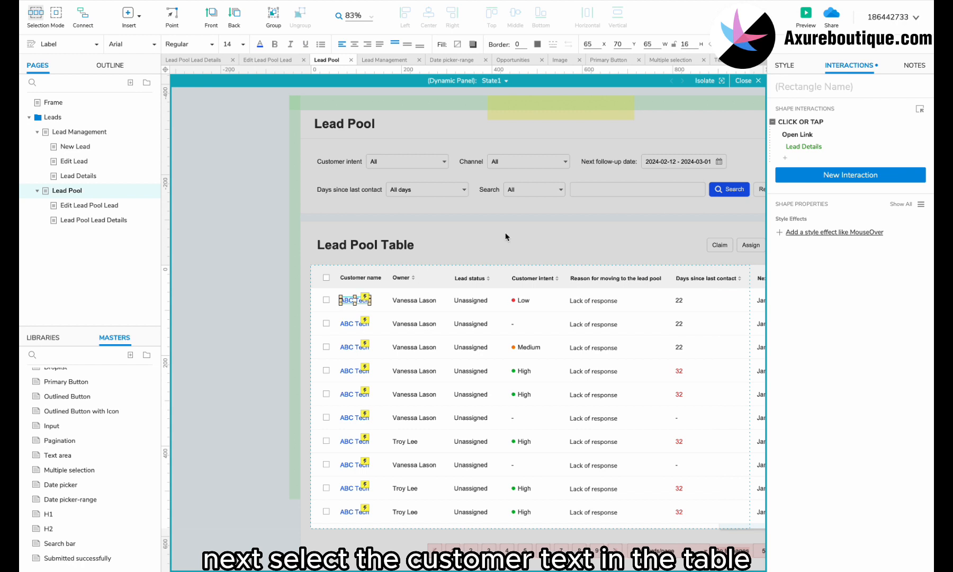
{"action": "left_click", "coordinate": [796, 146]}
{"action": "left_click", "coordinate": [802, 173]}
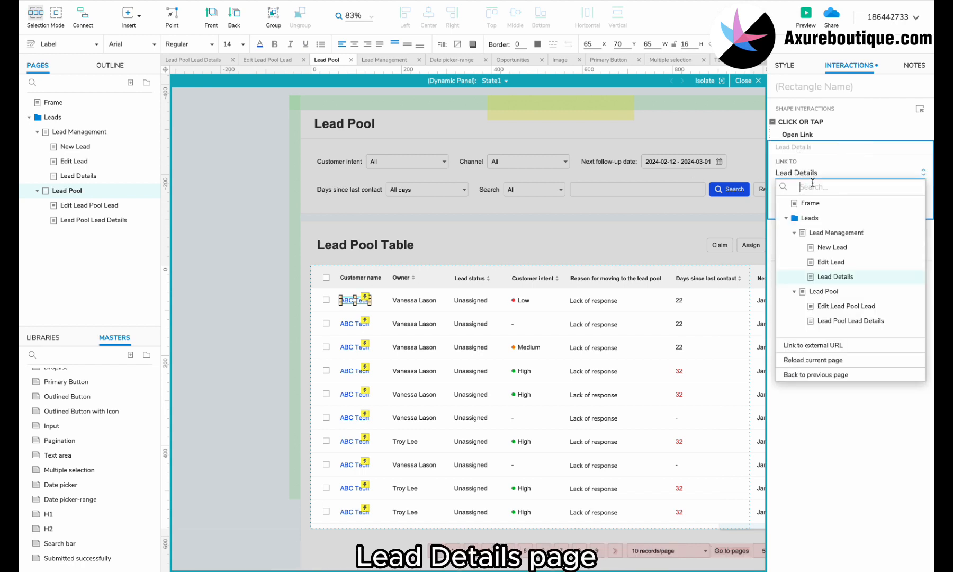
{"action": "left_click", "coordinate": [845, 321]}
{"action": "left_click", "coordinate": [906, 207]}
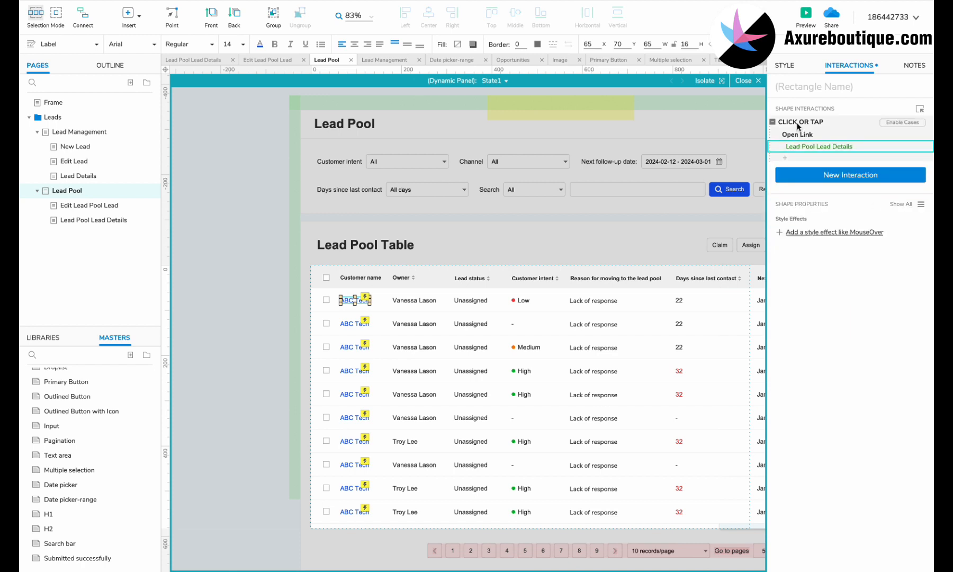
Step: Replace the tap interaction on the other nine customer names with a copy of the first row's link, and leave the table panel
{"action": "left_click", "coordinate": [344, 325]}
{"action": "left_click", "coordinate": [800, 121]}
{"action": "key", "text": "Delete"}
{"action": "key", "text": "ctrl+v"}
{"action": "left_click", "coordinate": [354, 347]}
{"action": "key", "text": "ctrl+v"}
{"action": "left_click", "coordinate": [354, 371]}
{"action": "key", "text": "ctrl+v"}
{"action": "left_click", "coordinate": [354, 394]}
{"action": "key", "text": "ctrl+v"}
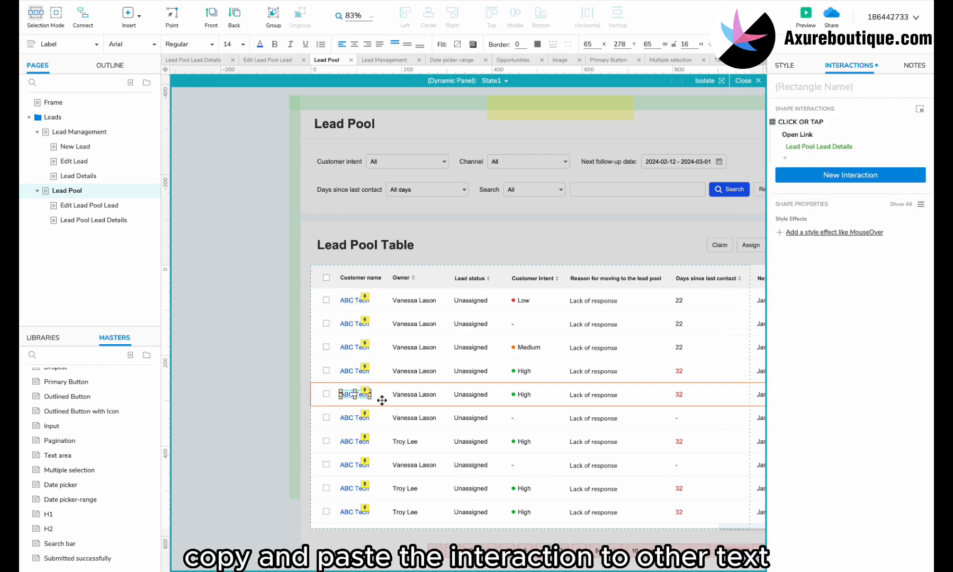
{"action": "left_click", "coordinate": [355, 417]}
{"action": "key", "text": "ctrl+v"}
{"action": "left_click", "coordinate": [354, 441]}
{"action": "key", "text": "ctrl+v"}
{"action": "left_click", "coordinate": [354, 464]}
{"action": "key", "text": "ctrl+v"}
{"action": "left_click", "coordinate": [354, 488]}
{"action": "key", "text": "ctrl+v"}
{"action": "left_click", "coordinate": [355, 511]}
{"action": "key", "text": "ctrl+v"}
{"action": "scroll", "coordinate": [560, 271], "scroll_direction": "right", "scroll_amount": 5}
{"action": "scroll", "coordinate": [560, 271], "scroll_direction": "up", "scroll_amount": 2}
{"action": "key", "text": "Escape"}
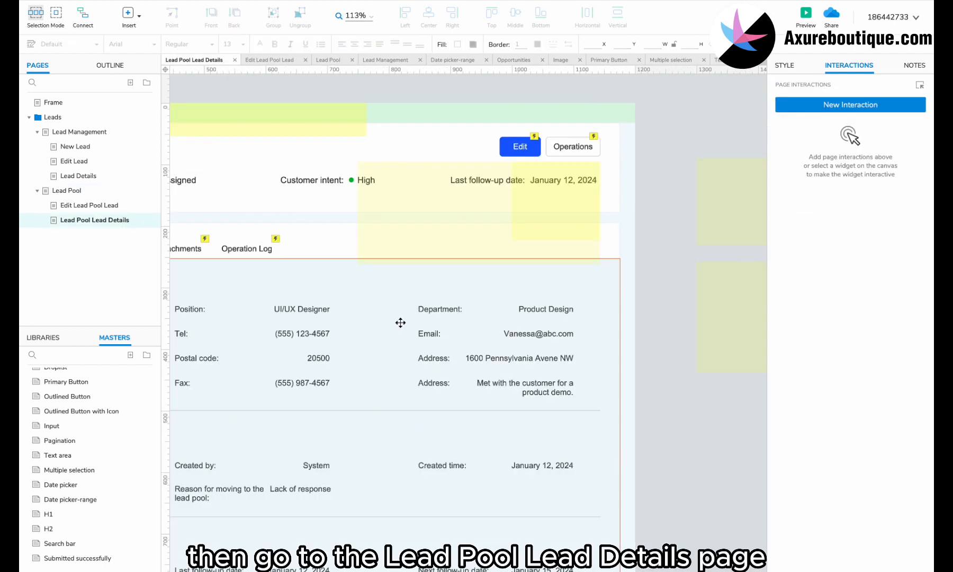
Step: On the Lead Pool Lead Details page, combine the back arrow and the ABC Tech title into one dynamic panel
{"action": "scroll", "coordinate": [400, 322], "scroll_direction": "left", "scroll_amount": 8}
{"action": "scroll", "coordinate": [400, 322], "scroll_direction": "up", "scroll_amount": 1}
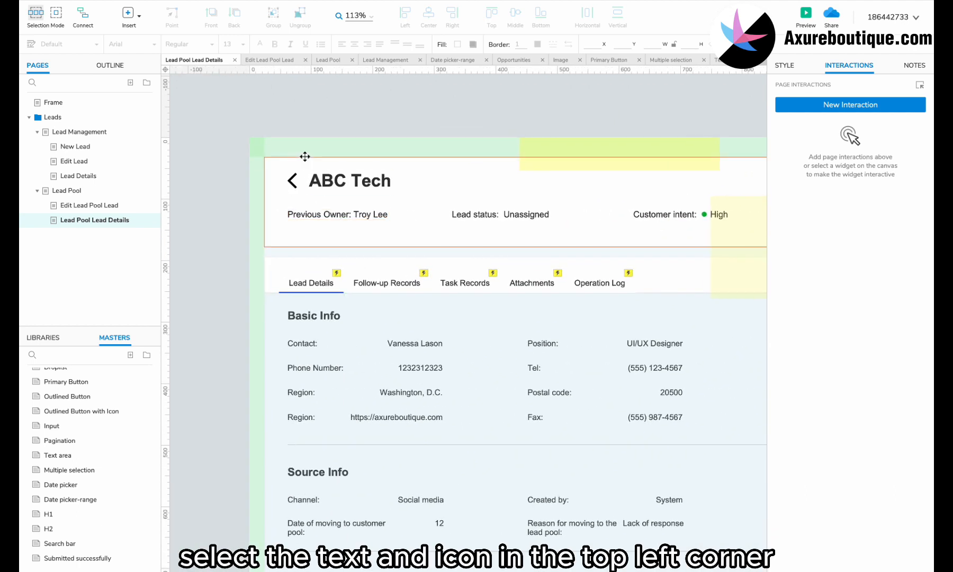
{"action": "left_click", "coordinate": [292, 180]}
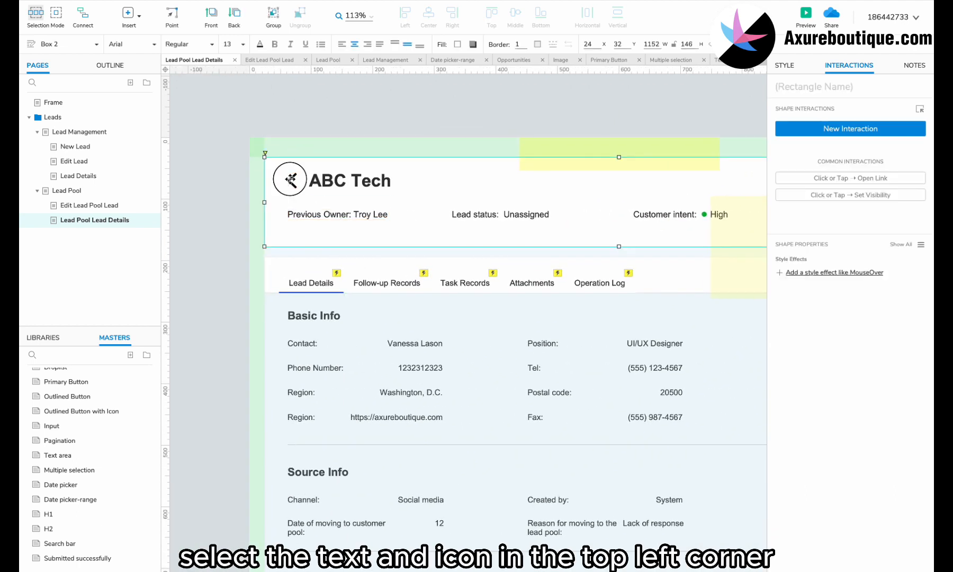
{"action": "left_click", "coordinate": [344, 181], "text": "shift"}
{"action": "right_click", "coordinate": [350, 179]}
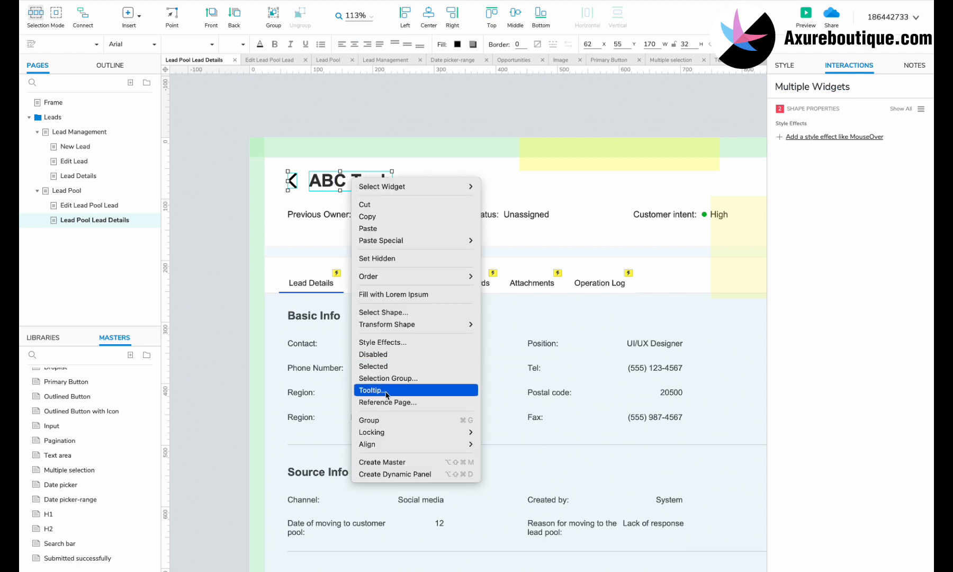
{"action": "left_click", "coordinate": [390, 472]}
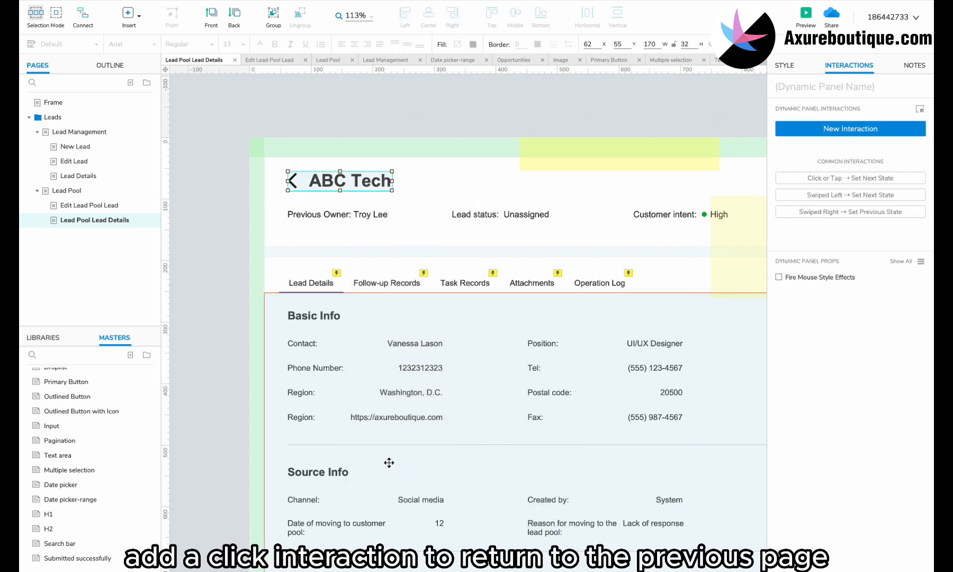
Step: Add a Click or Tap interaction to the header's dynamic panel that opens the link Back to previous page
{"action": "left_click", "coordinate": [804, 127]}
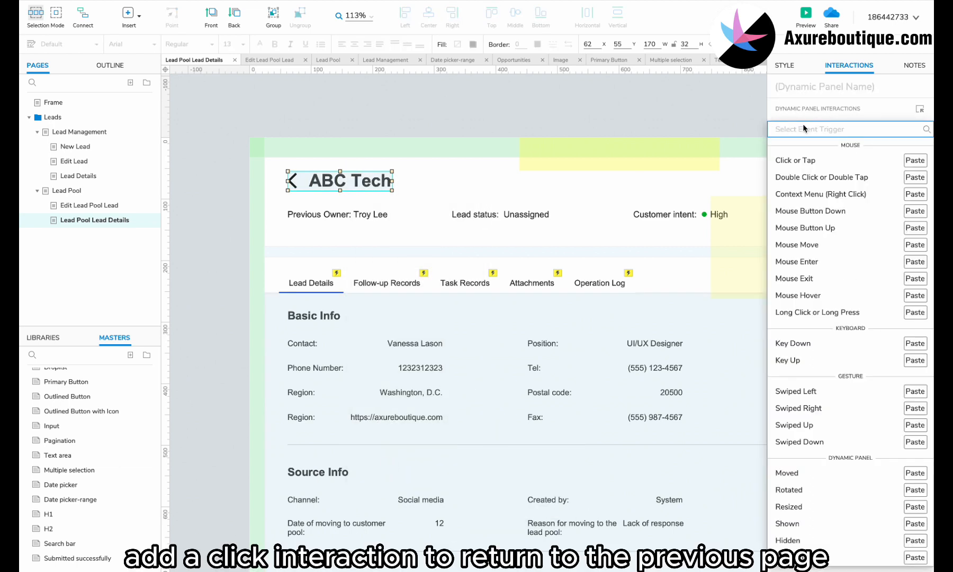
{"action": "left_click", "coordinate": [805, 160]}
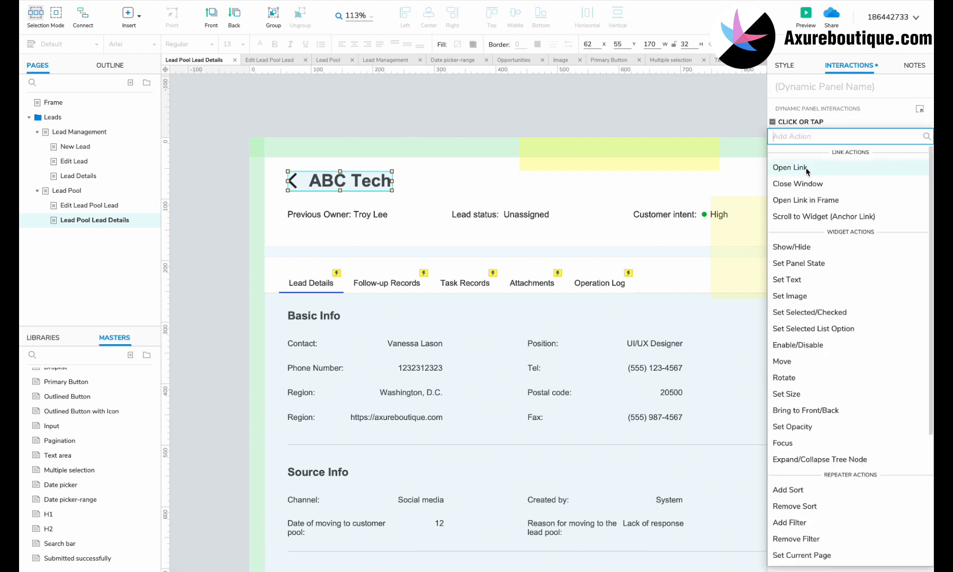
{"action": "left_click", "coordinate": [806, 166]}
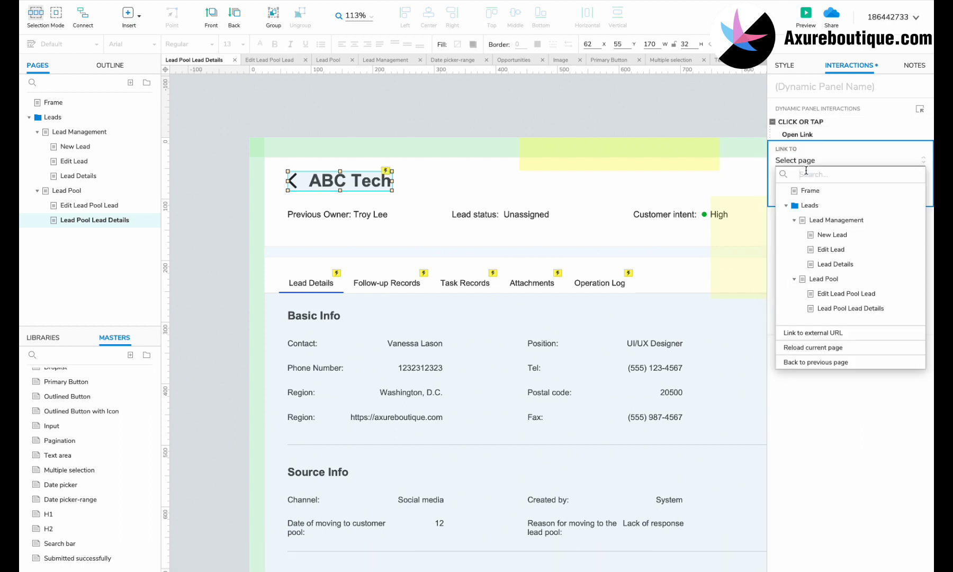
{"action": "left_click", "coordinate": [814, 363]}
{"action": "left_click", "coordinate": [904, 210]}
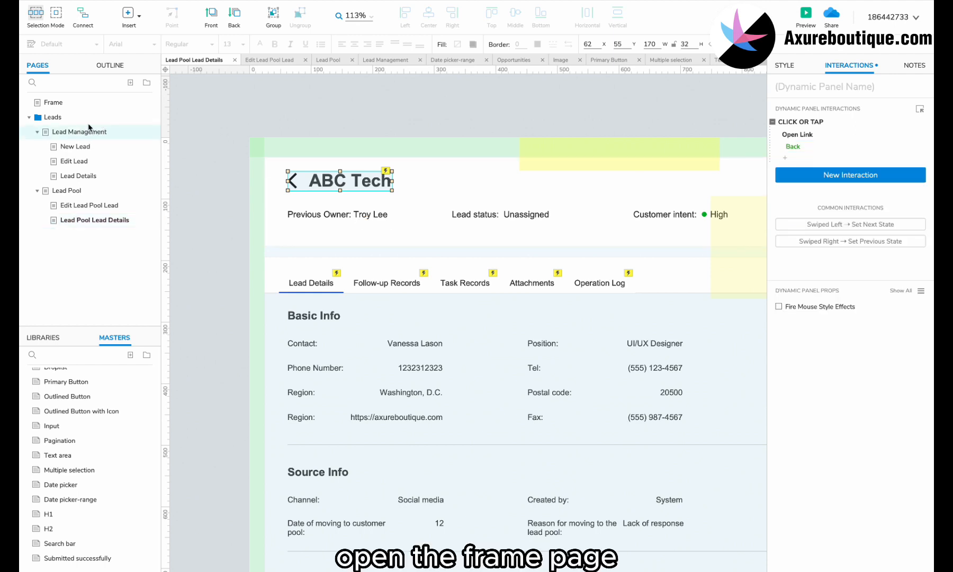
Step: In the Frame page's Left navigation panel, copy the Leads item's tap interaction onto the Lead Pool item
{"action": "left_click", "coordinate": [82, 102]}
{"action": "double_click", "coordinate": [278, 255]}
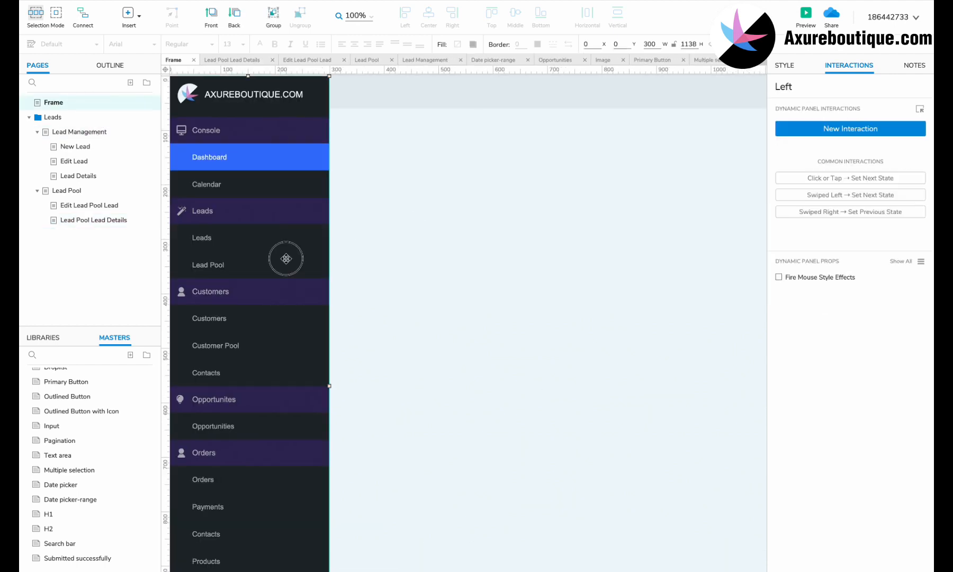
{"action": "left_click", "coordinate": [260, 246]}
{"action": "left_click", "coordinate": [257, 257]}
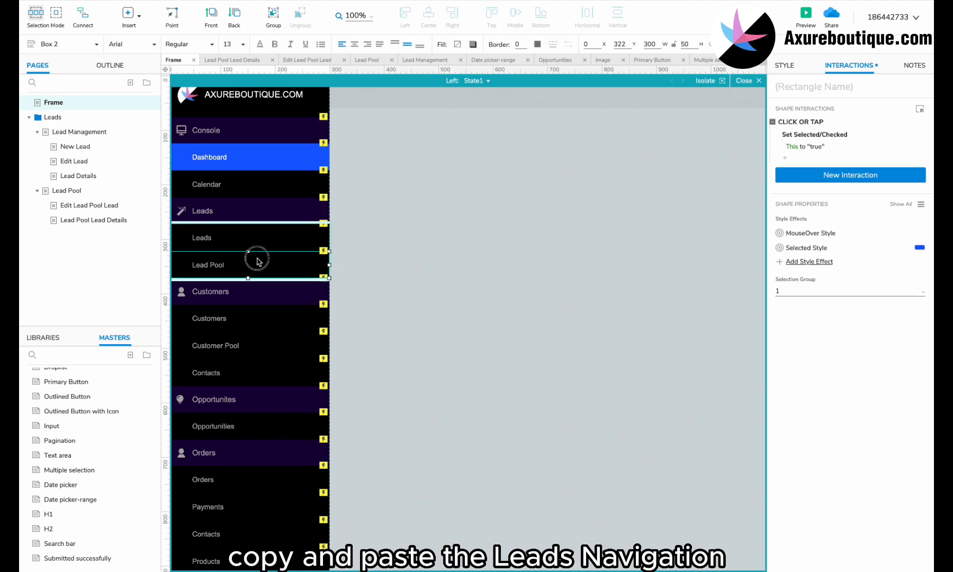
{"action": "left_click", "coordinate": [262, 245]}
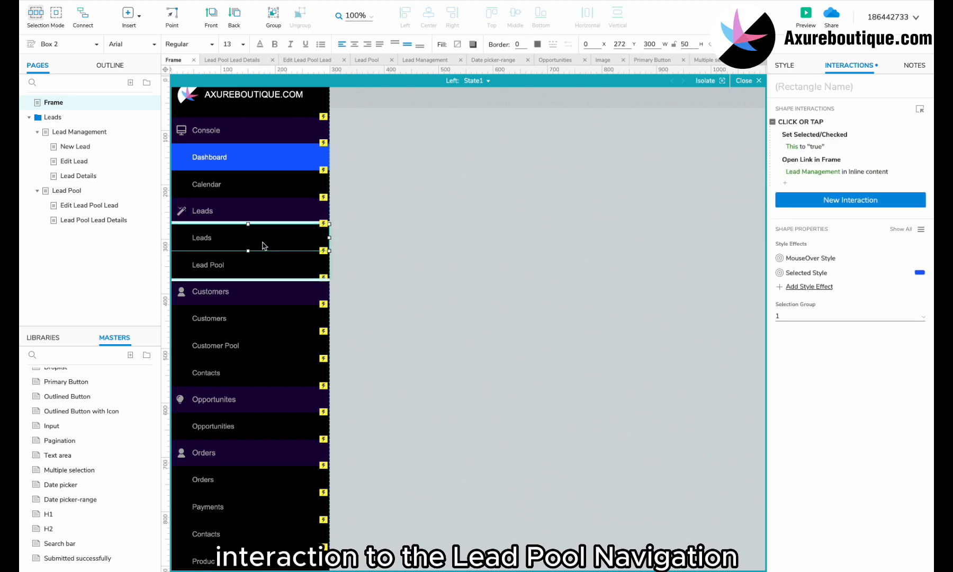
{"action": "left_click", "coordinate": [216, 264]}
{"action": "key", "text": "ctrl+v"}
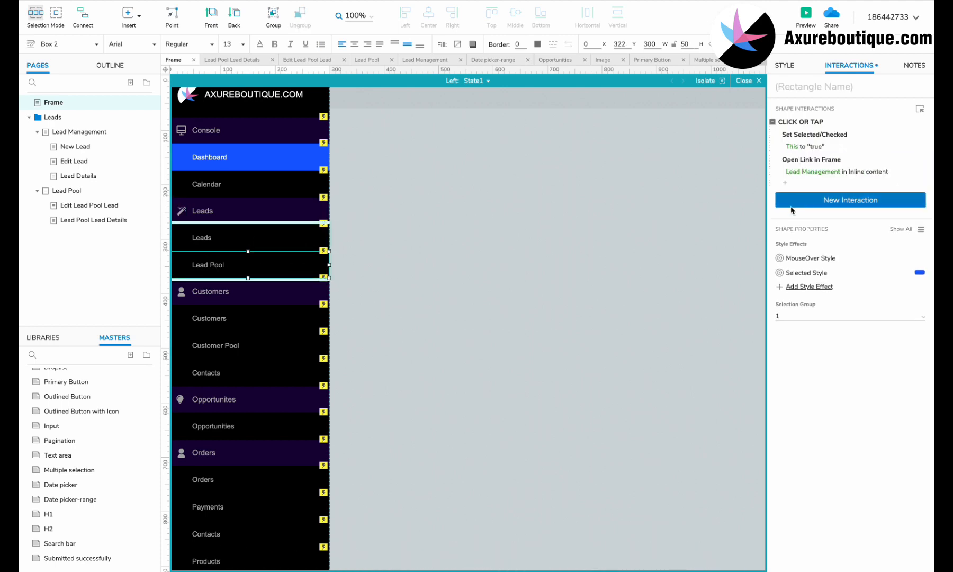
Step: Set the Lead Pool item's frame link to the Lead Pool page in Inline content, and leave the Left panel
{"action": "left_click", "coordinate": [837, 175]}
{"action": "left_click", "coordinate": [818, 226]}
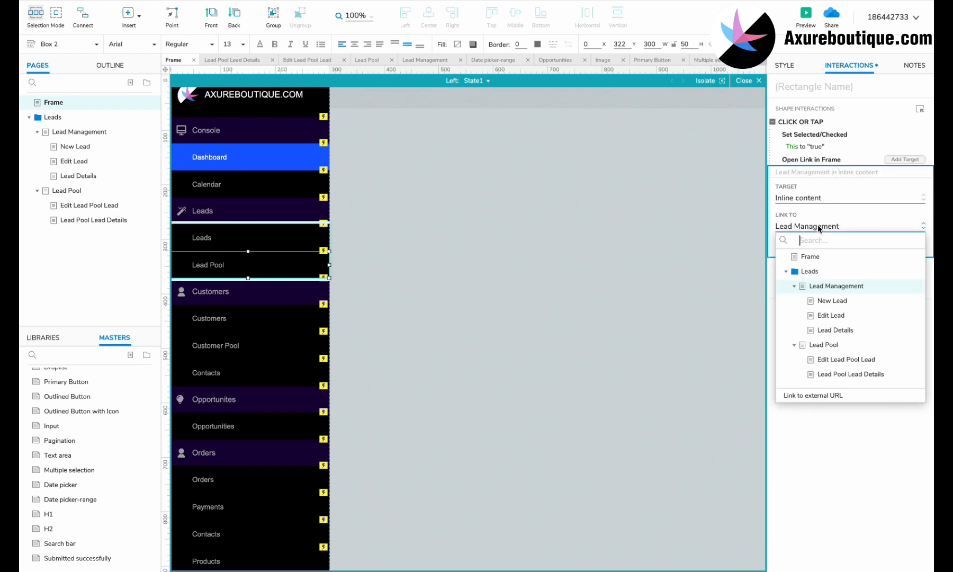
{"action": "left_click", "coordinate": [820, 345]}
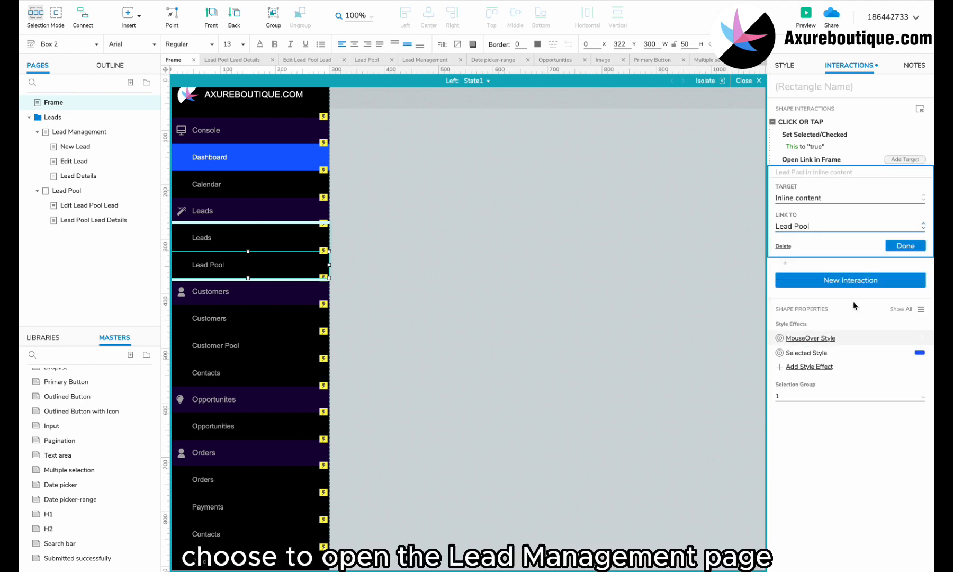
{"action": "left_click", "coordinate": [904, 246]}
{"action": "scroll", "coordinate": [548, 255], "scroll_direction": "up", "scroll_amount": 2}
{"action": "double_click", "coordinate": [554, 111]}
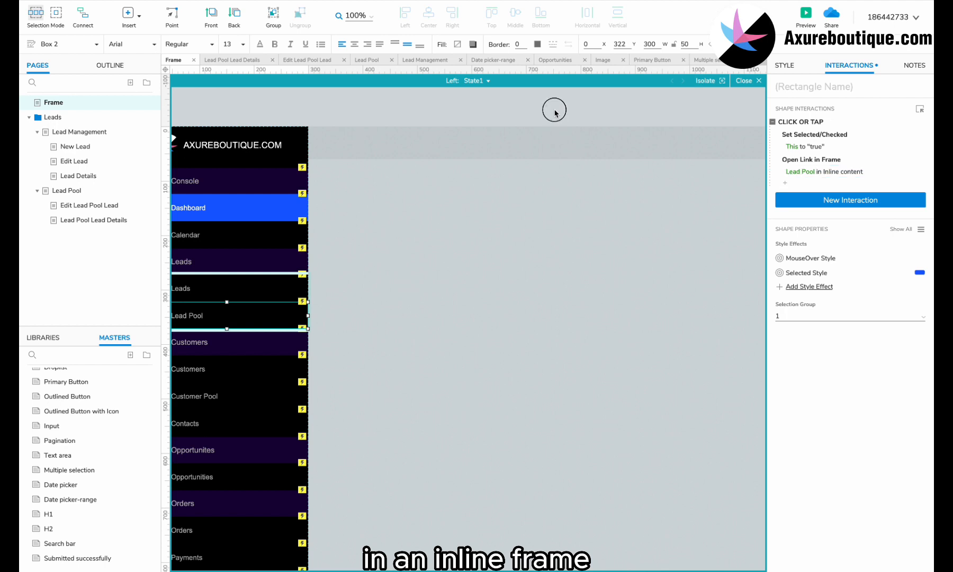
Step: On the Lead Pool Lead Details page, make the Assign option in the Operation panel show Assigned to as a lightbox, and leave the panel
{"action": "double_click", "coordinate": [125, 220]}
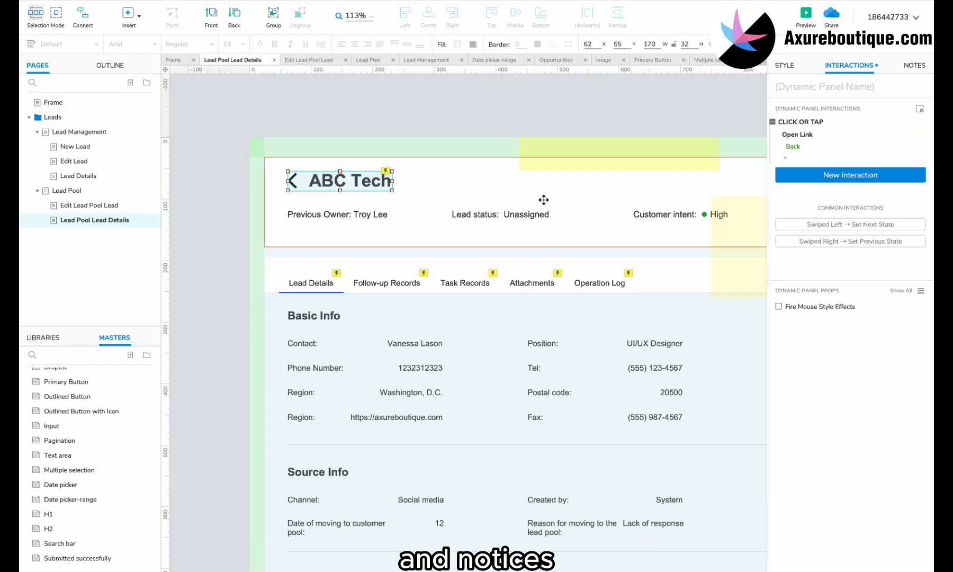
{"action": "scroll", "coordinate": [558, 199], "scroll_direction": "right", "scroll_amount": 4}
{"action": "left_click", "coordinate": [721, 183]}
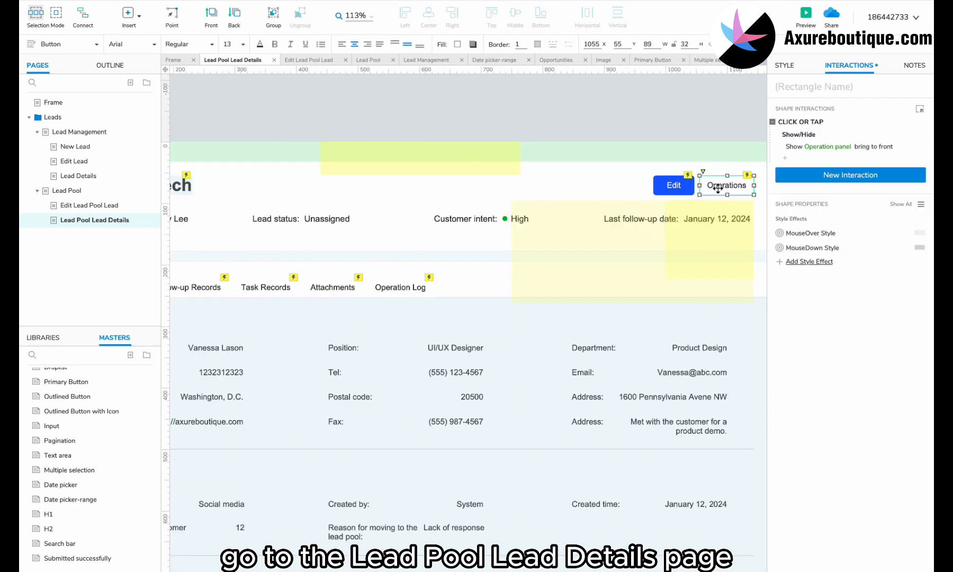
{"action": "double_click", "coordinate": [702, 225]}
{"action": "left_click", "coordinate": [698, 231]}
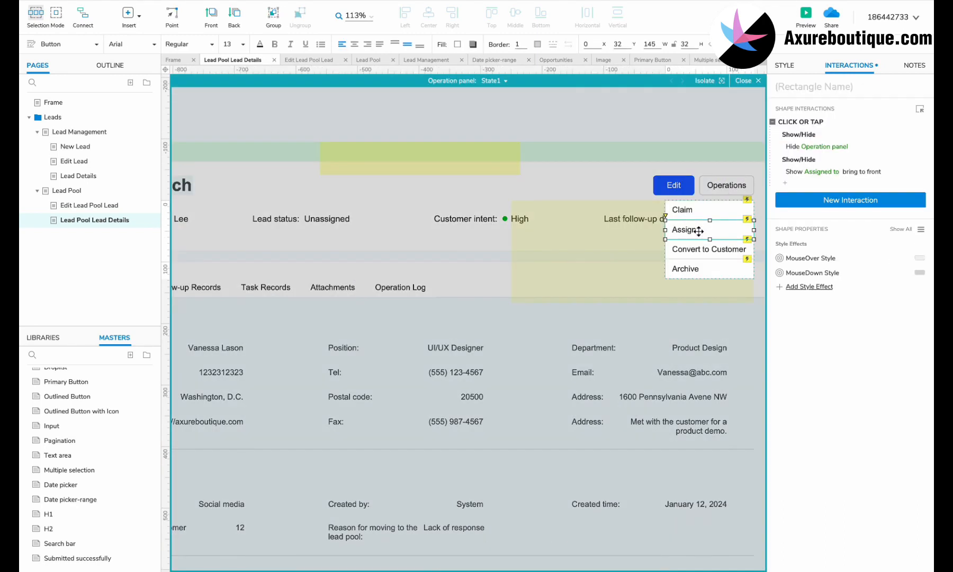
{"action": "left_click", "coordinate": [813, 170]}
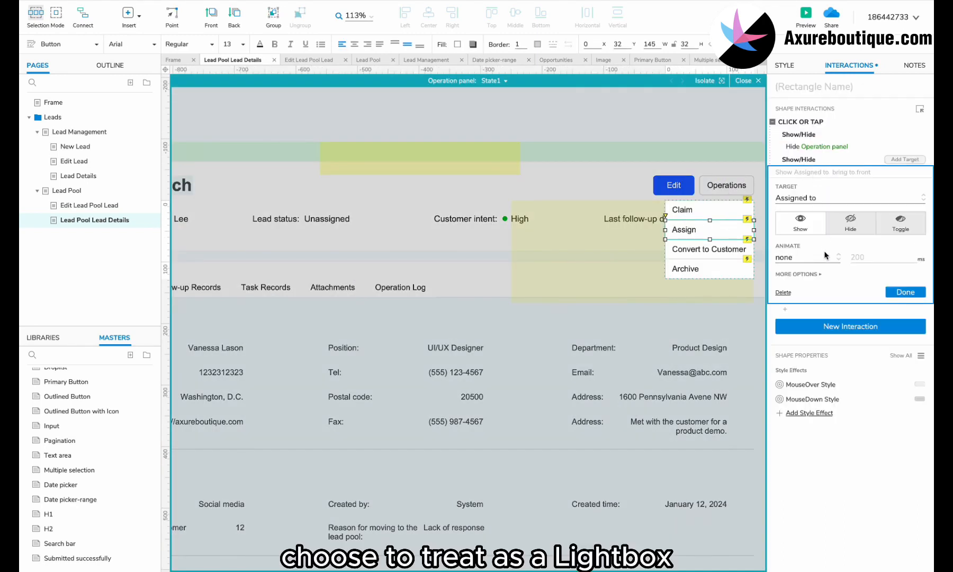
{"action": "left_click", "coordinate": [797, 276]}
{"action": "left_click", "coordinate": [800, 312]}
{"action": "left_click", "coordinate": [791, 334]}
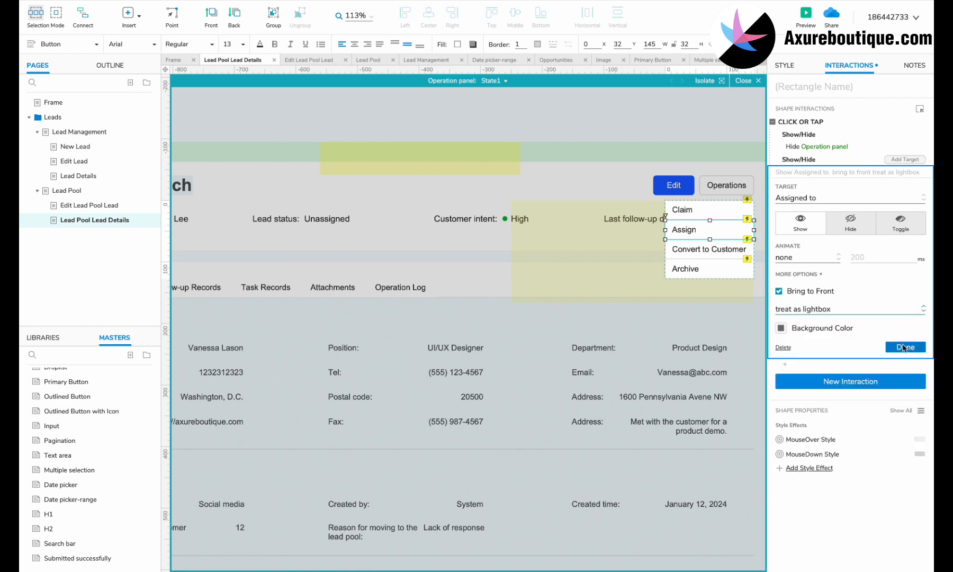
{"action": "left_click", "coordinate": [904, 346]}
{"action": "left_click", "coordinate": [703, 137]}
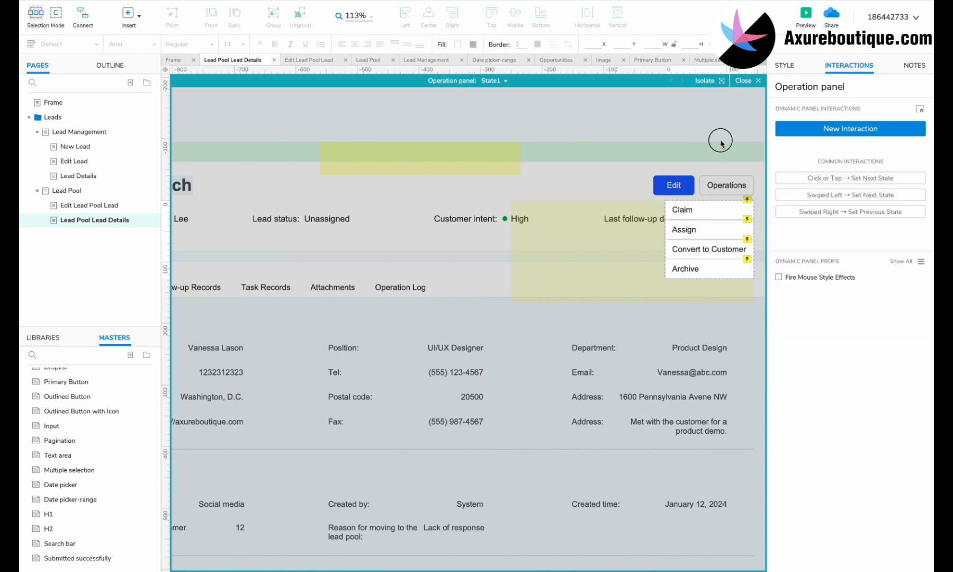
{"action": "left_click", "coordinate": [743, 81]}
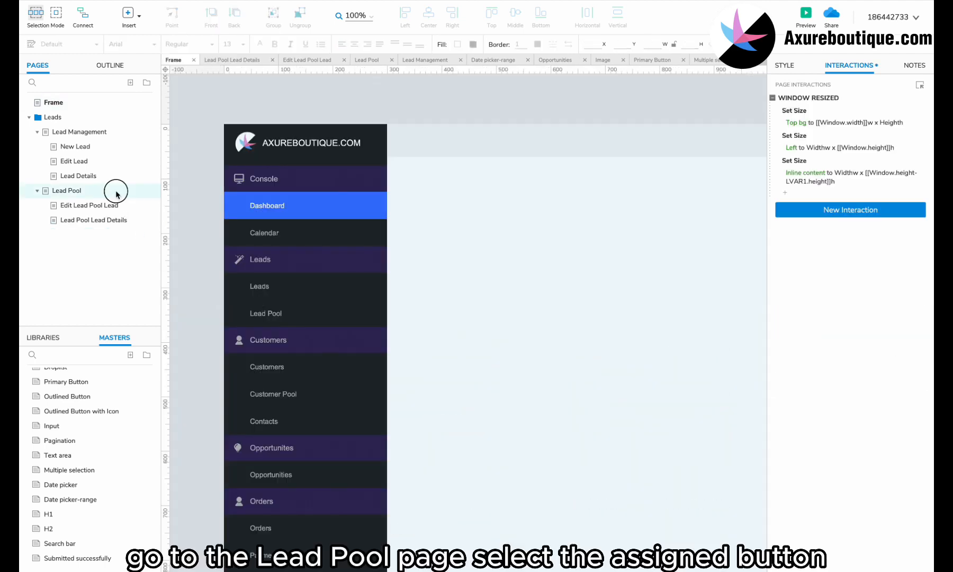
Step: On the Lead Pool page, make the Assign button above the table show the Assigned to panel as a lightbox
{"action": "left_click", "coordinate": [122, 191]}
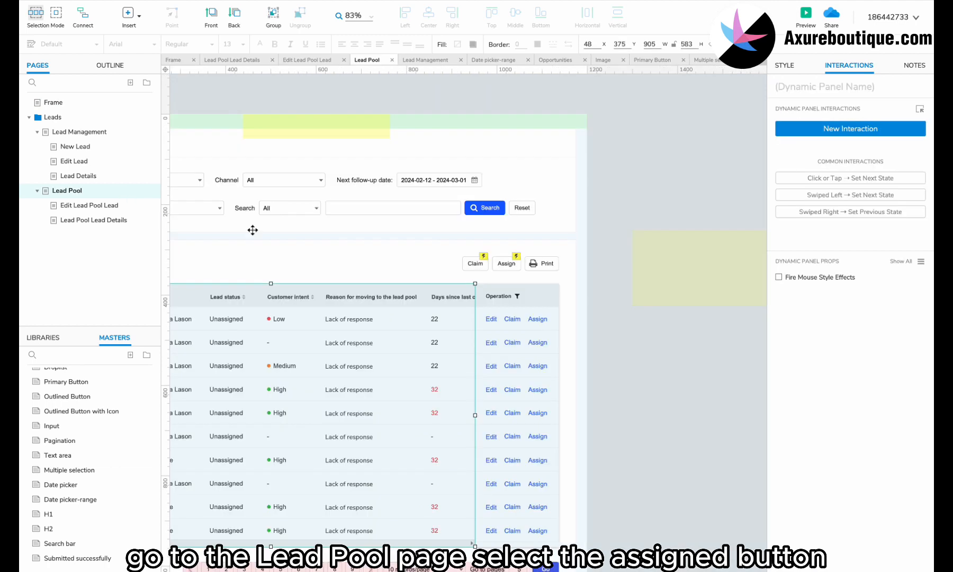
{"action": "left_click", "coordinate": [506, 263]}
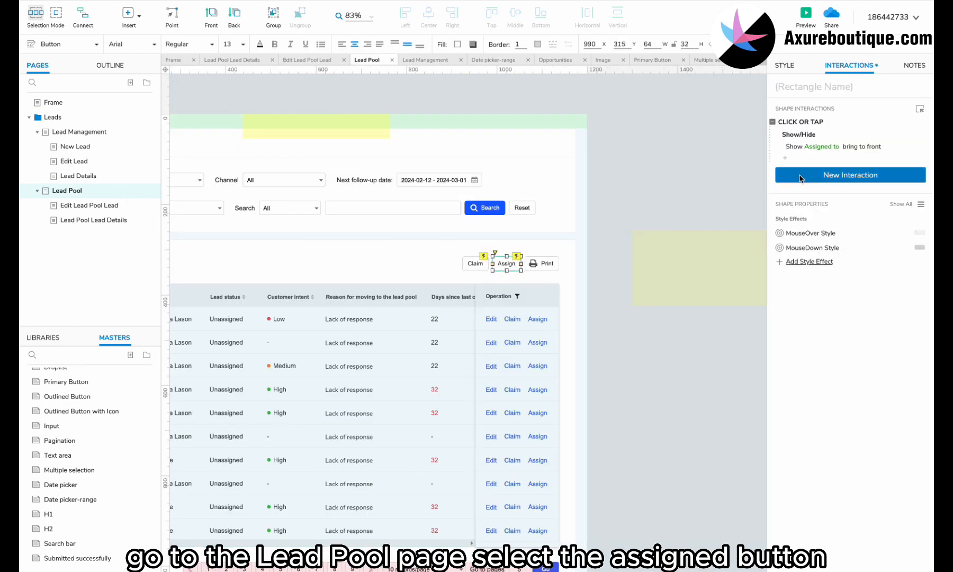
{"action": "left_click", "coordinate": [804, 148]}
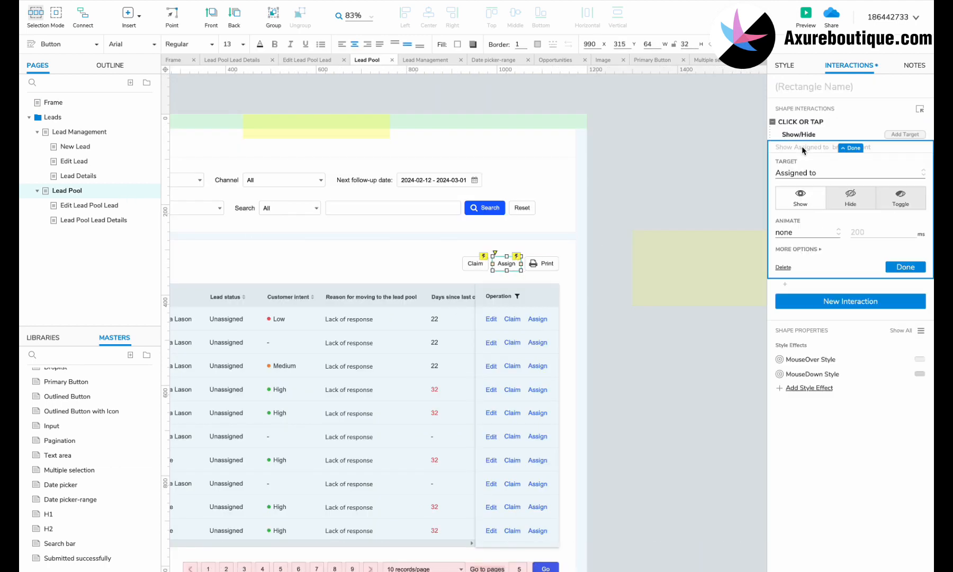
{"action": "left_click", "coordinate": [806, 246]}
{"action": "left_click", "coordinate": [802, 284]}
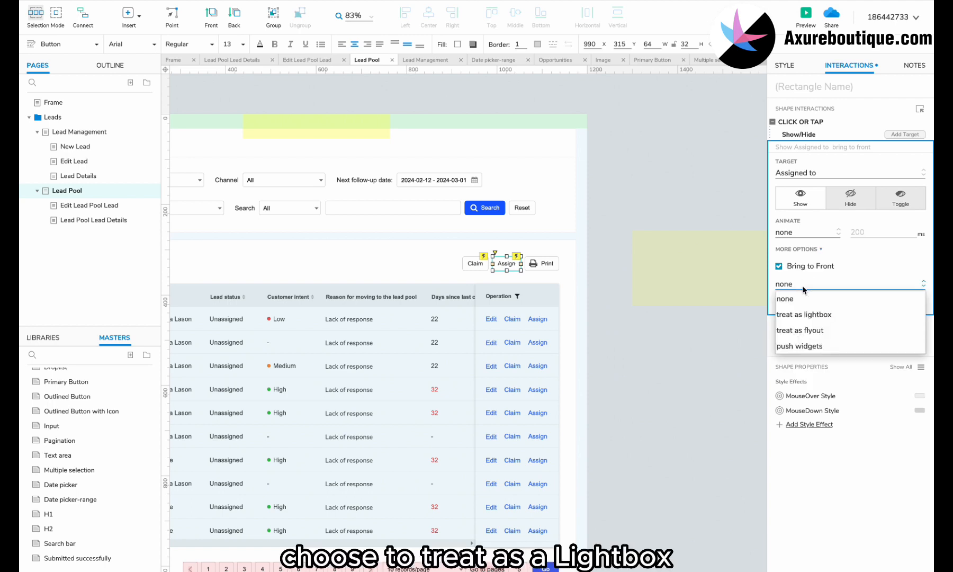
{"action": "left_click", "coordinate": [808, 314]}
{"action": "left_click", "coordinate": [902, 321]}
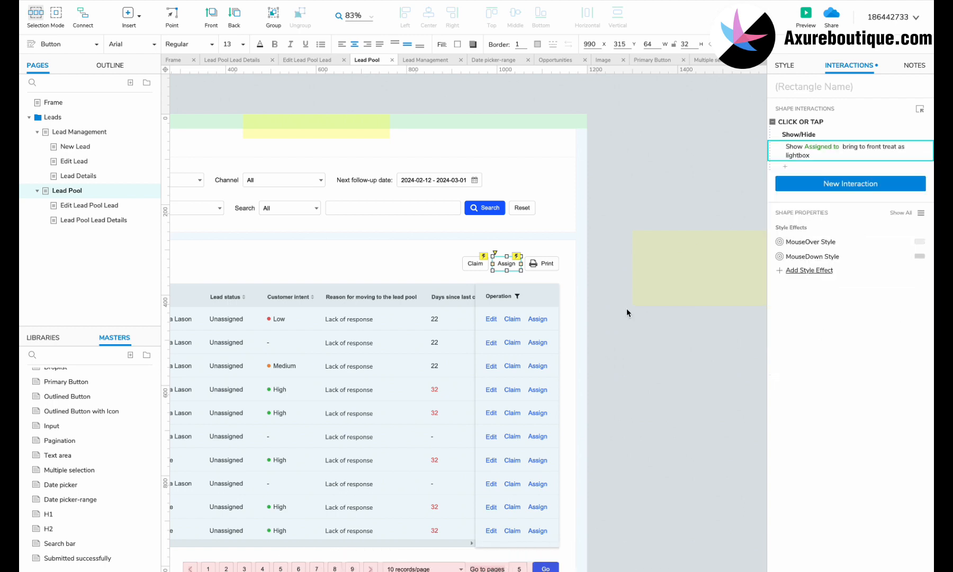
{"action": "left_click", "coordinate": [577, 299]}
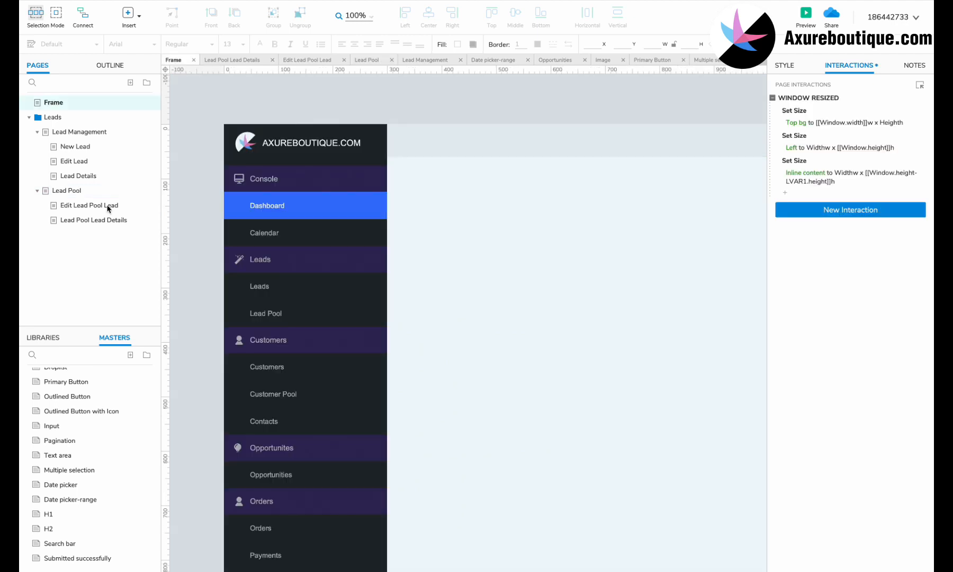
Step: On the Lead Pool Lead Details page, make the Assigned to dialog's confirm button show the Assigned successfully notice
{"action": "left_click", "coordinate": [106, 222]}
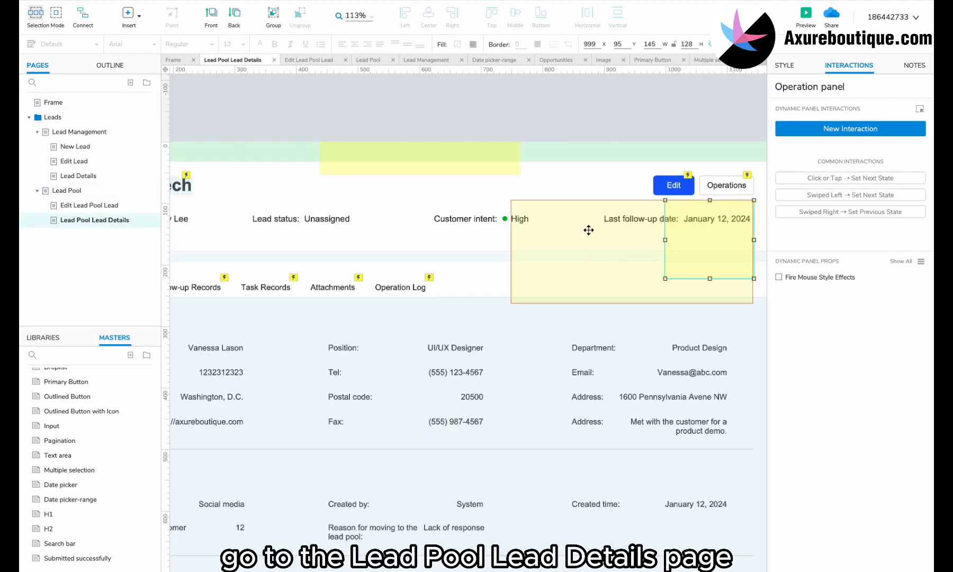
{"action": "double_click", "coordinate": [578, 229]}
{"action": "double_click", "coordinate": [735, 218]}
{"action": "double_click", "coordinate": [561, 245]}
{"action": "left_click", "coordinate": [644, 280]}
{"action": "left_click", "coordinate": [798, 160]}
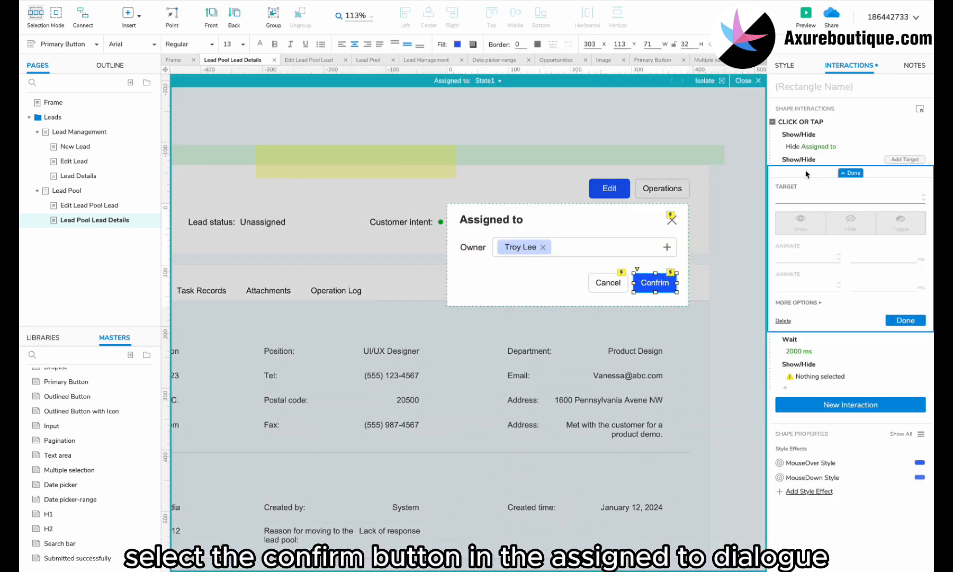
{"action": "left_click", "coordinate": [810, 203]}
{"action": "type", "text": "ass"}
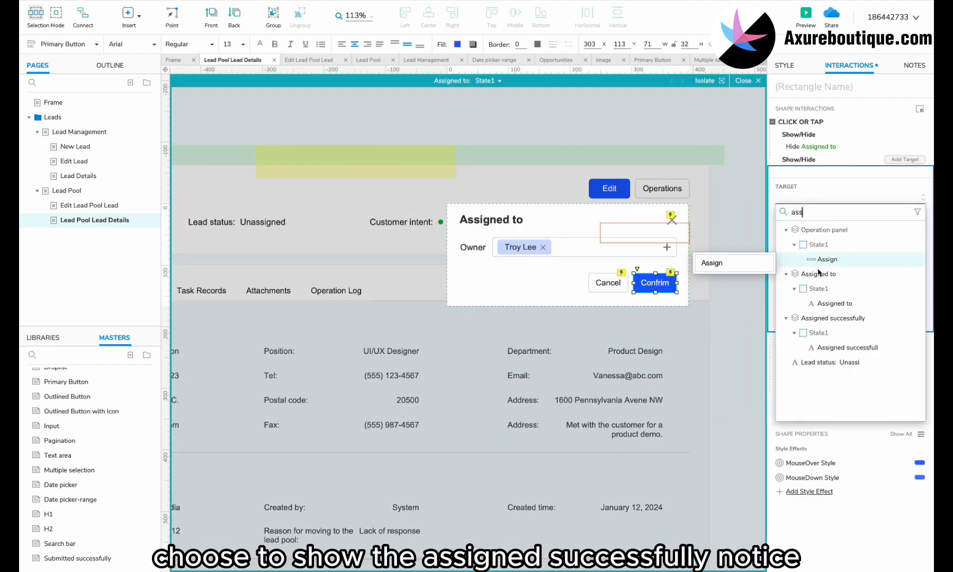
{"action": "left_click", "coordinate": [818, 324]}
{"action": "left_click", "coordinate": [888, 315]}
Step: Retarget the confirm button's final Hide action to the Assigned successfully notice, and leave the Assigned to panel
{"action": "left_click", "coordinate": [801, 233]}
{"action": "left_click", "coordinate": [818, 256]}
{"action": "type", "text": "ass"}
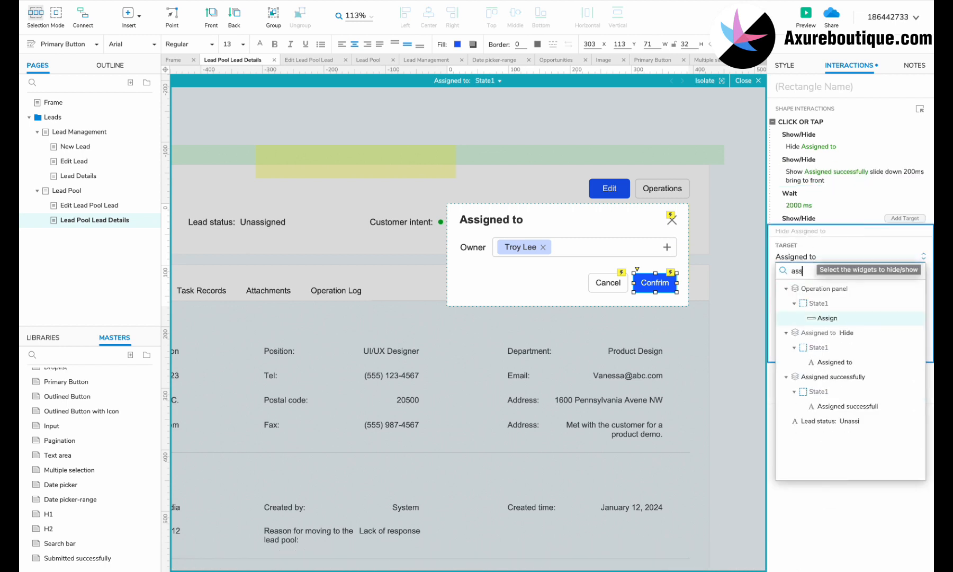
{"action": "left_click", "coordinate": [832, 376]}
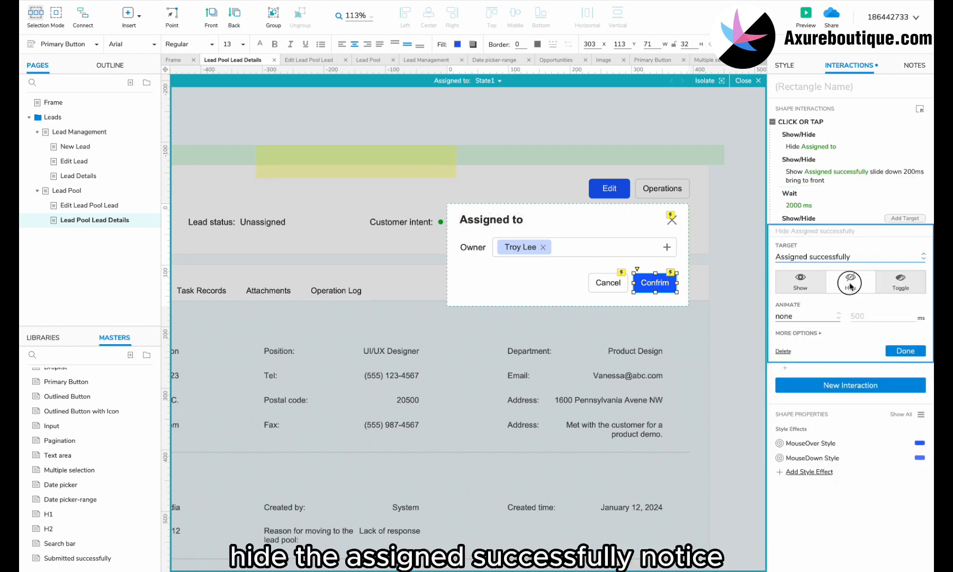
{"action": "left_click", "coordinate": [893, 348]}
{"action": "double_click", "coordinate": [684, 343]}
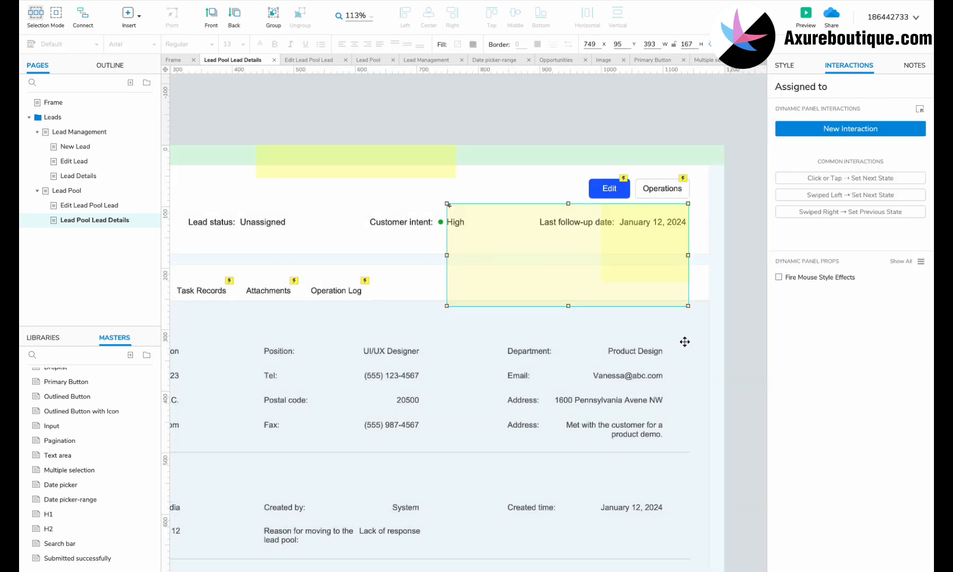
Step: Add a 2000 ms Wait action to the tap interaction of the Archive option in the Operation panel
{"action": "left_click", "coordinate": [651, 238]}
{"action": "double_click", "coordinate": [615, 211]}
{"action": "left_click", "coordinate": [630, 232]}
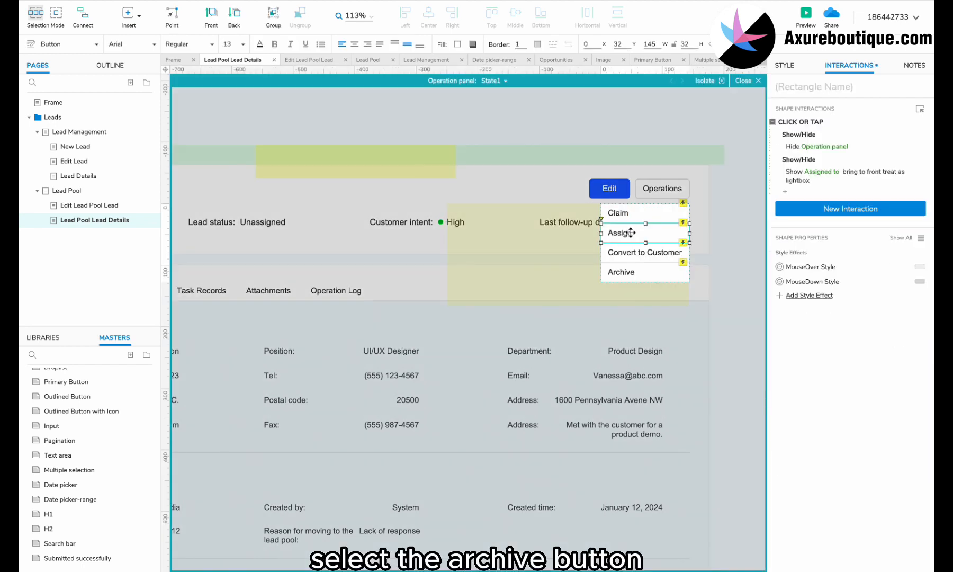
{"action": "left_click", "coordinate": [637, 252]}
{"action": "left_click", "coordinate": [628, 271]}
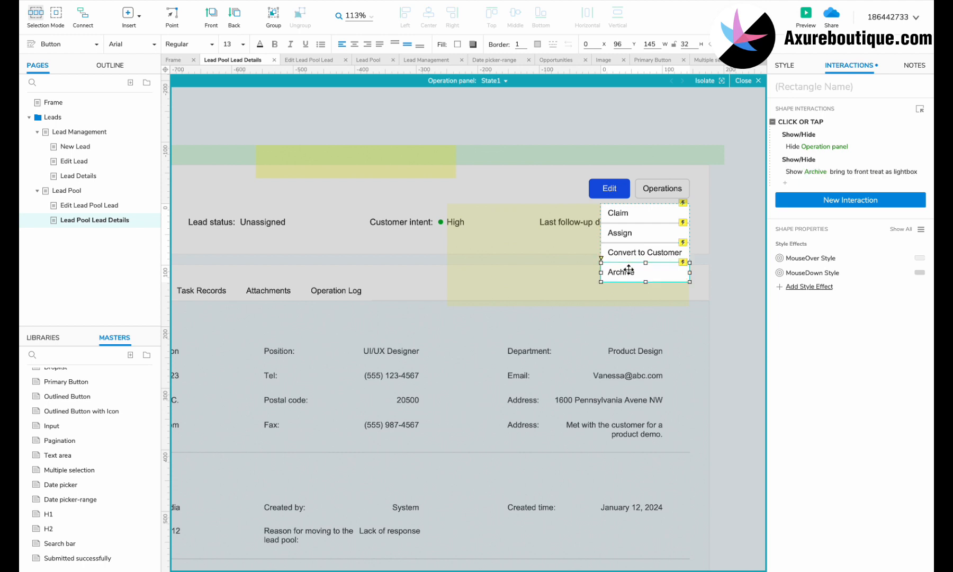
{"action": "left_click", "coordinate": [787, 185]}
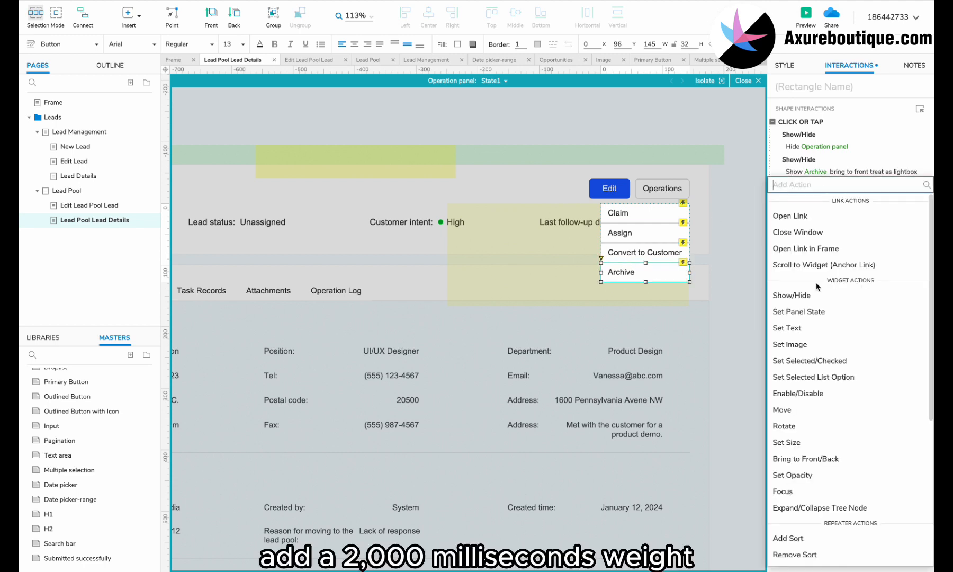
{"action": "scroll", "coordinate": [818, 318], "scroll_direction": "down", "scroll_amount": 5}
{"action": "left_click", "coordinate": [788, 524]}
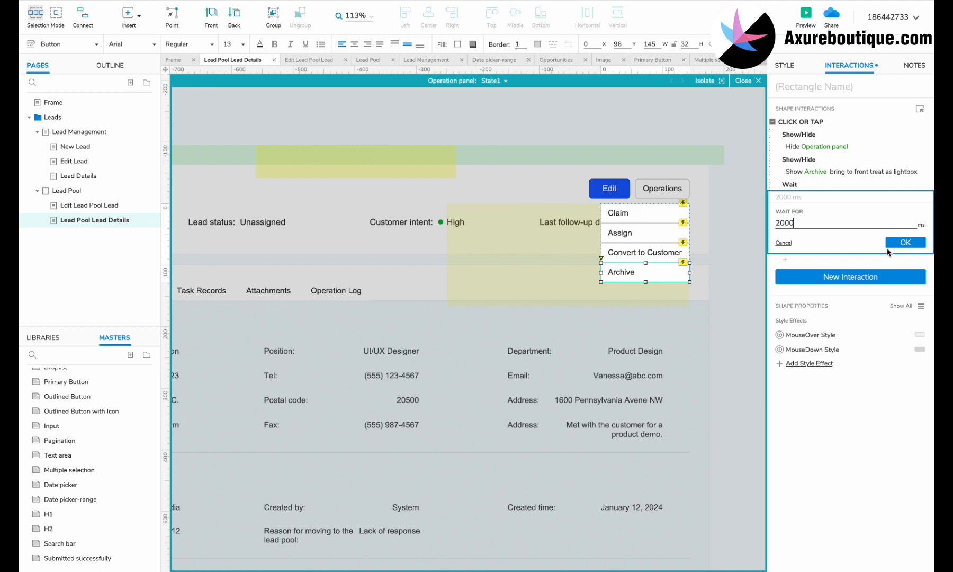
{"action": "left_click", "coordinate": [890, 243]}
Step: Add a Hide action for the Archive panel after the Archive option's wait, and leave the Operation panel
{"action": "left_click", "coordinate": [802, 186]}
{"action": "key", "text": "super+v"}
{"action": "left_click", "coordinate": [805, 223]}
{"action": "left_click", "coordinate": [845, 273]}
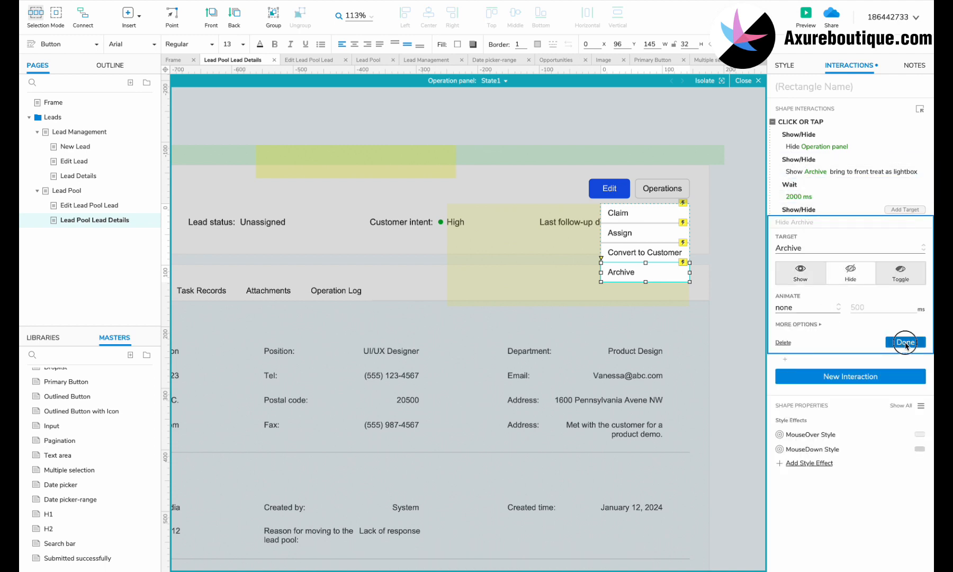
{"action": "left_click", "coordinate": [905, 342]}
{"action": "left_click", "coordinate": [714, 235]}
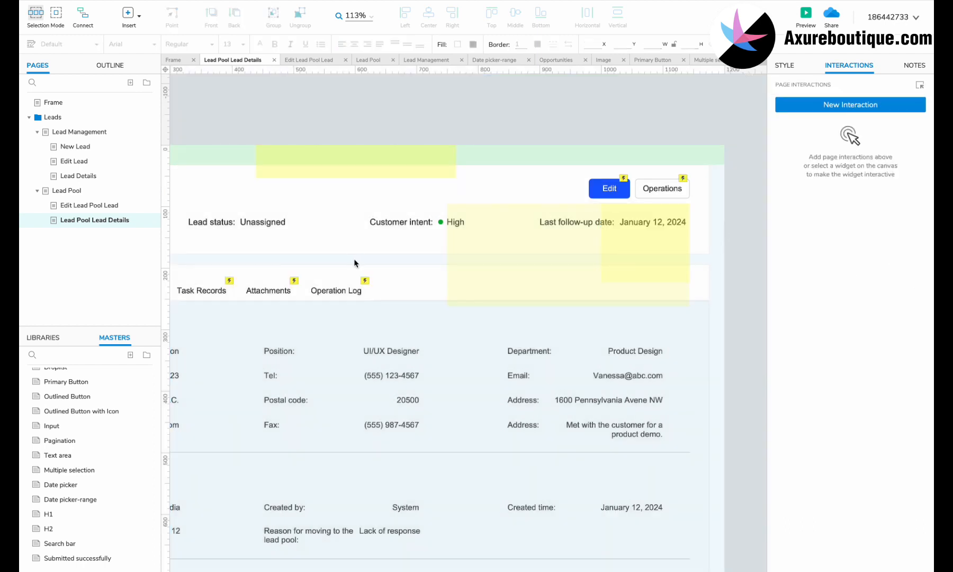
Step: Preview the Frame page in the browser and open Lead Pool from its navigation
{"action": "double_click", "coordinate": [74, 104]}
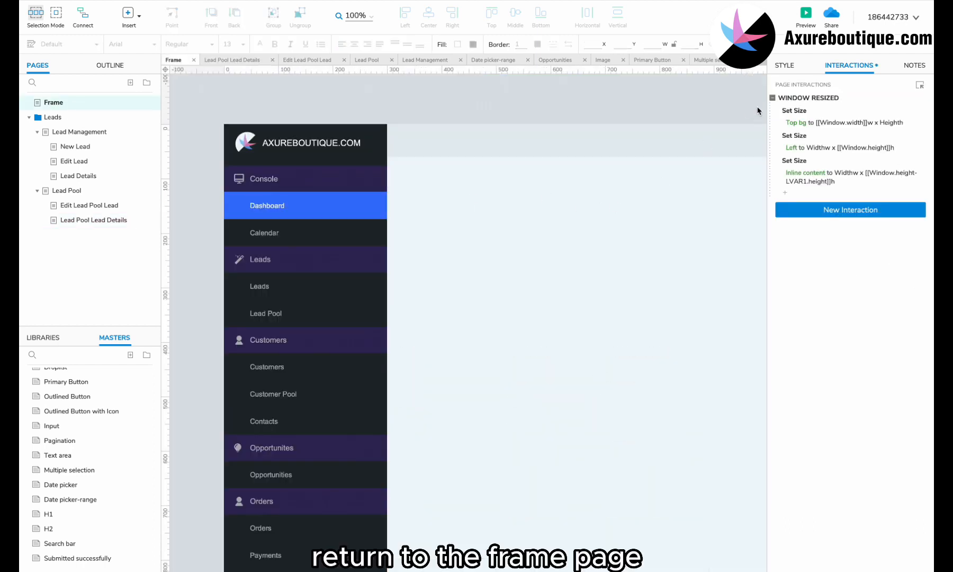
{"action": "left_click", "coordinate": [805, 16]}
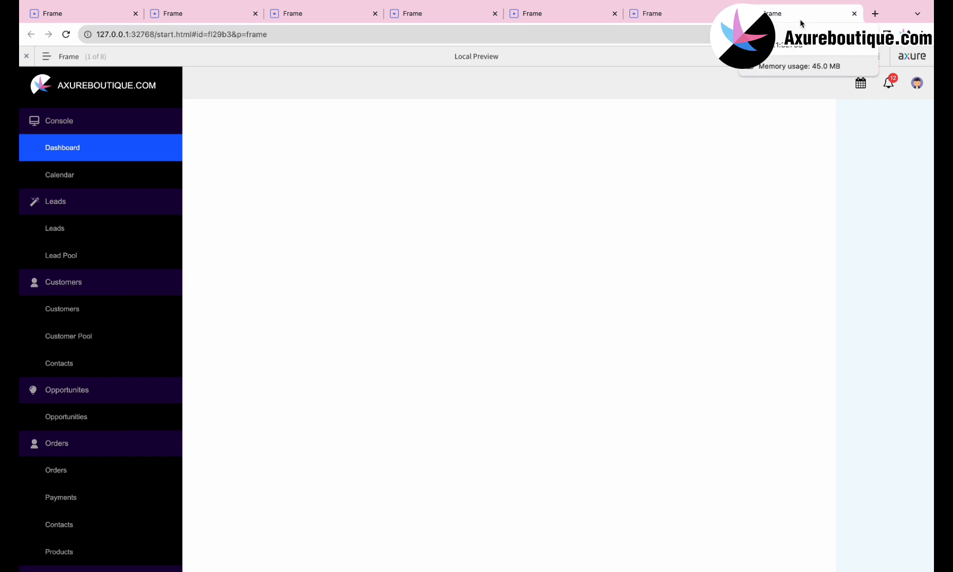
{"action": "left_click", "coordinate": [70, 256]}
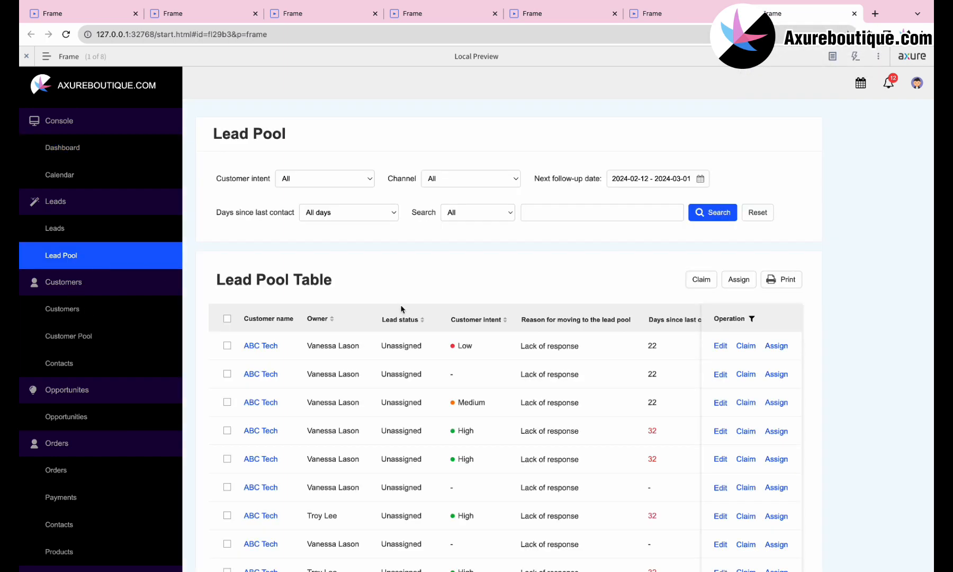
Step: Test the Lead Pool filters with customer intent Low, channel Website Forms, 21-30 days since last contact and search by Customer name, and run the search
{"action": "left_click", "coordinate": [360, 178]}
{"action": "left_click", "coordinate": [356, 215]}
{"action": "left_click", "coordinate": [471, 179]}
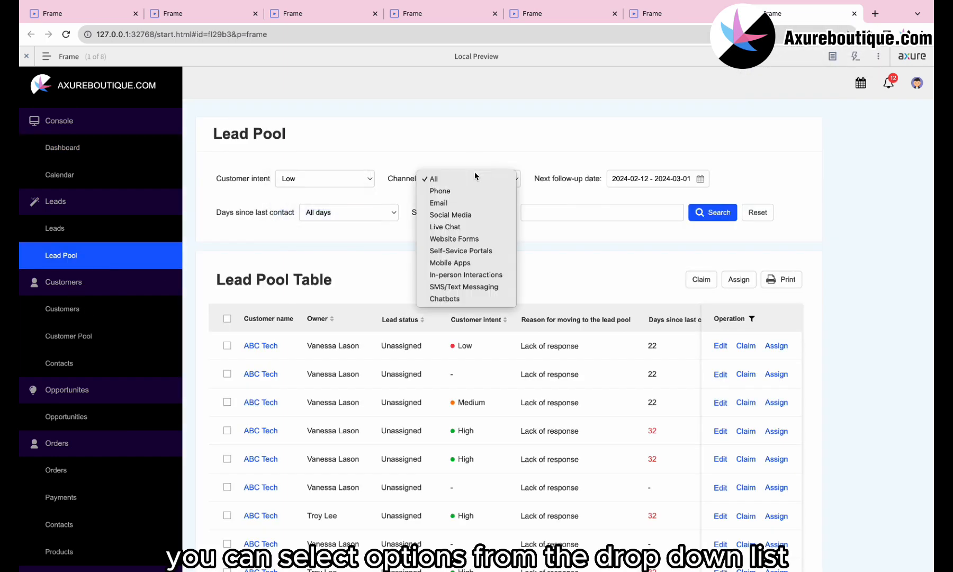
{"action": "left_click", "coordinate": [455, 238]}
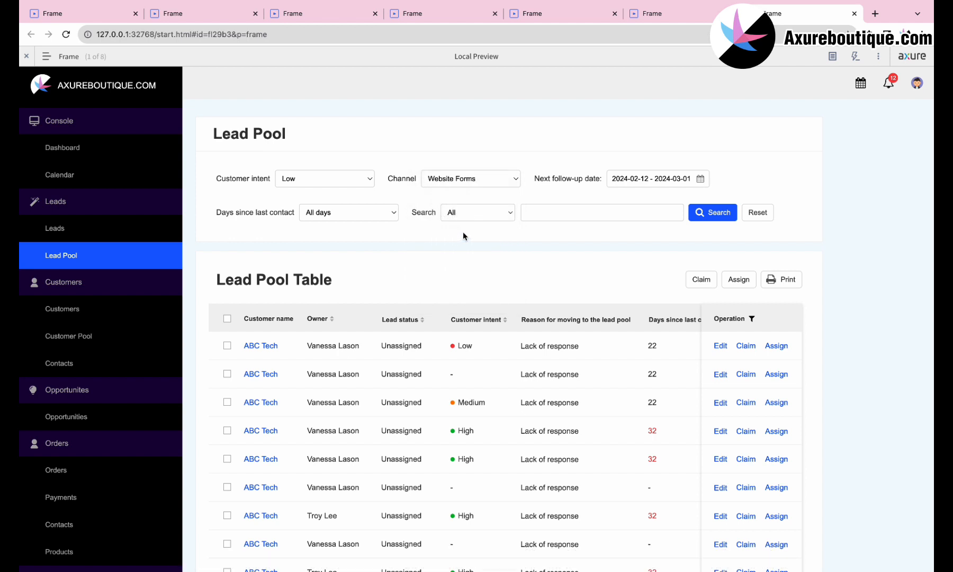
{"action": "left_click", "coordinate": [354, 218]}
{"action": "left_click", "coordinate": [379, 246]}
{"action": "left_click", "coordinate": [477, 213]}
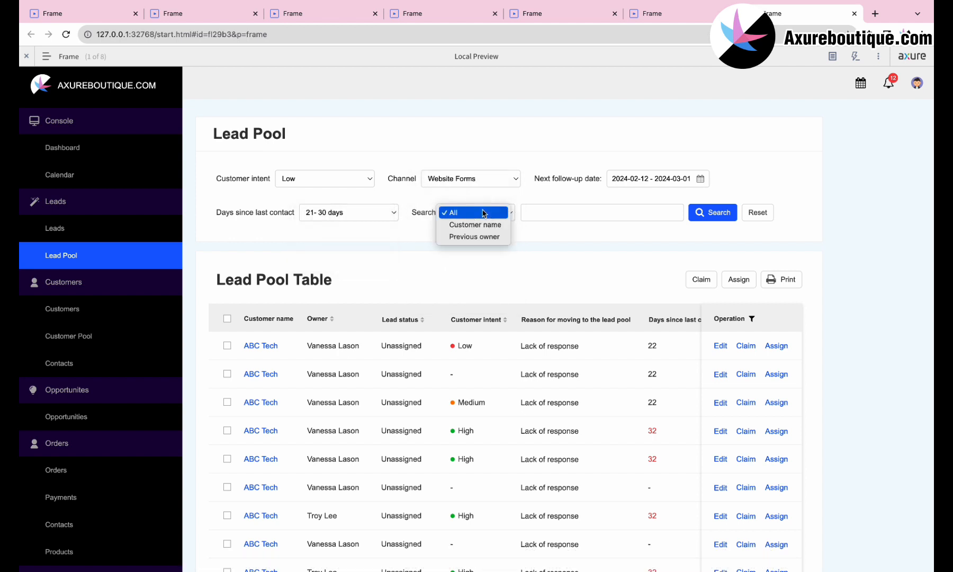
{"action": "left_click", "coordinate": [472, 223]}
{"action": "left_click", "coordinate": [719, 213]}
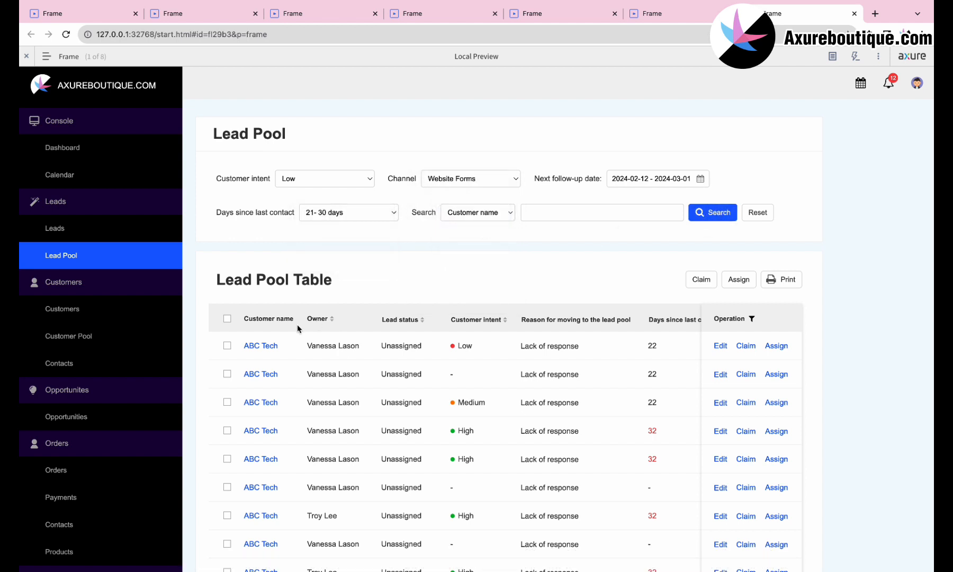
Step: Test the Edit link of the first lead in the Lead Pool Table and return to the Lead Pool page
{"action": "left_click", "coordinate": [719, 345]}
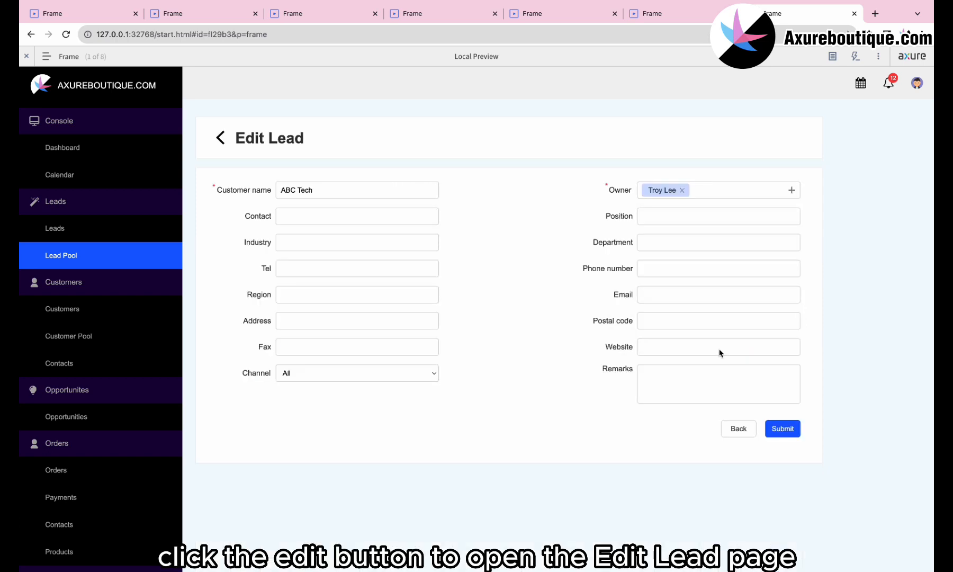
{"action": "left_click", "coordinate": [219, 139]}
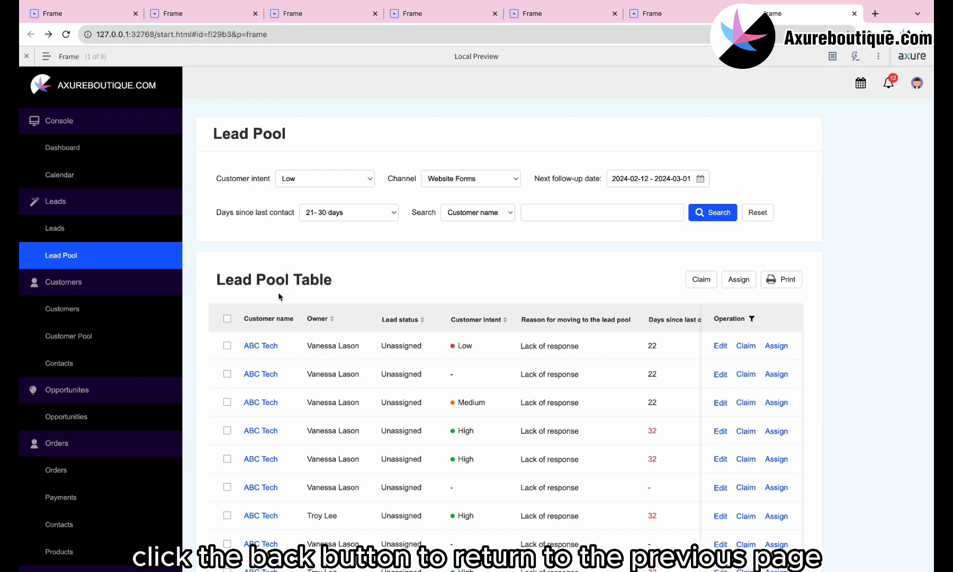
Step: Select the first lead in the table, test assigning it to the preset owner, and test claiming it
{"action": "left_click", "coordinate": [228, 345]}
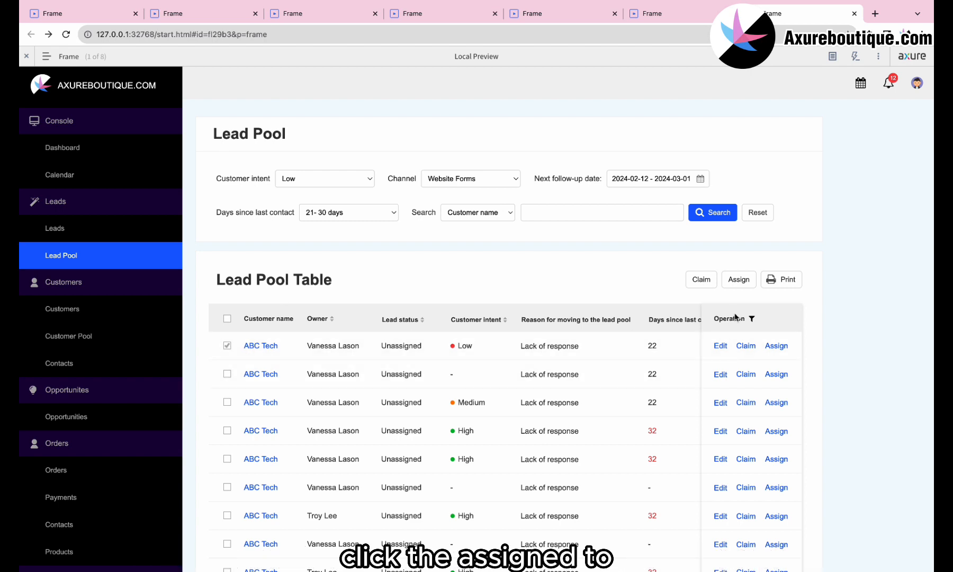
{"action": "left_click", "coordinate": [739, 281]}
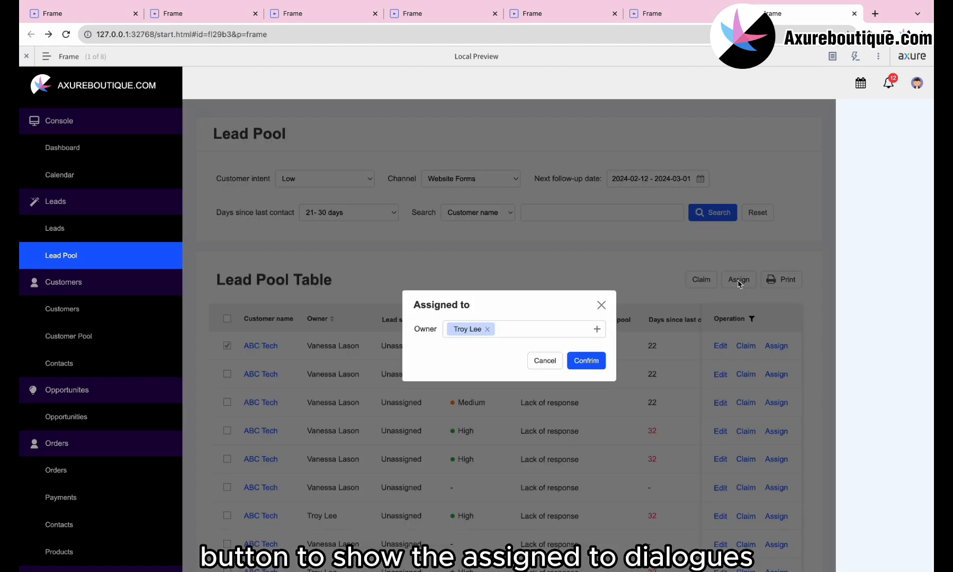
{"action": "left_click", "coordinate": [597, 360]}
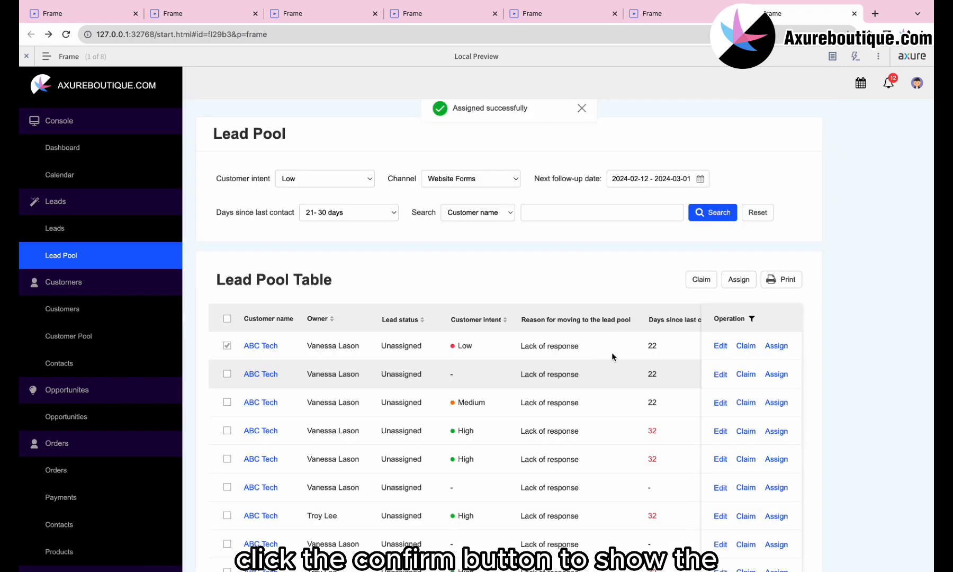
{"action": "left_click", "coordinate": [708, 280]}
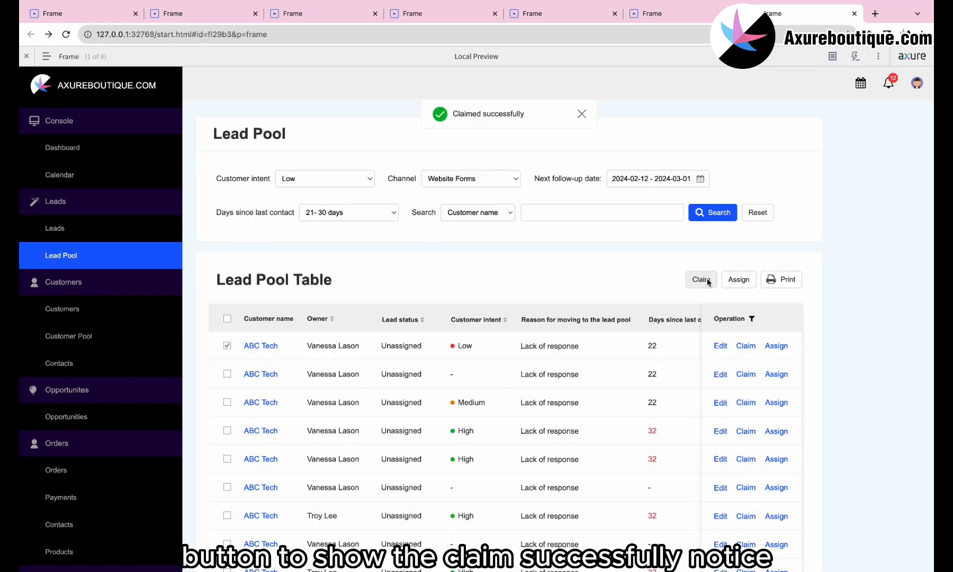
Step: Open the first ABC Tech lead's details page and switch through Follow-up Records, Task Records and Operation Log to Attachments
{"action": "left_click", "coordinate": [260, 347]}
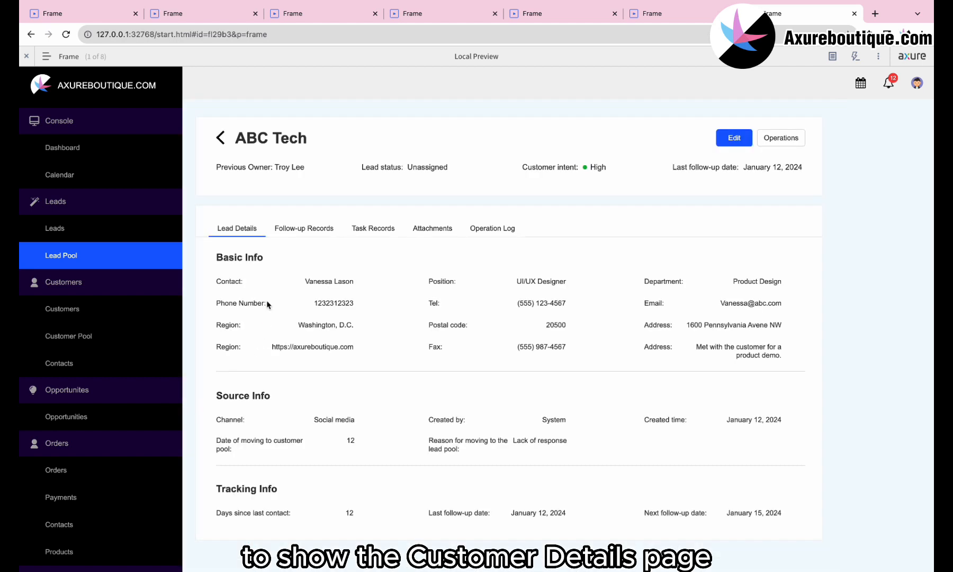
{"action": "left_click", "coordinate": [308, 227]}
{"action": "left_click", "coordinate": [364, 227]}
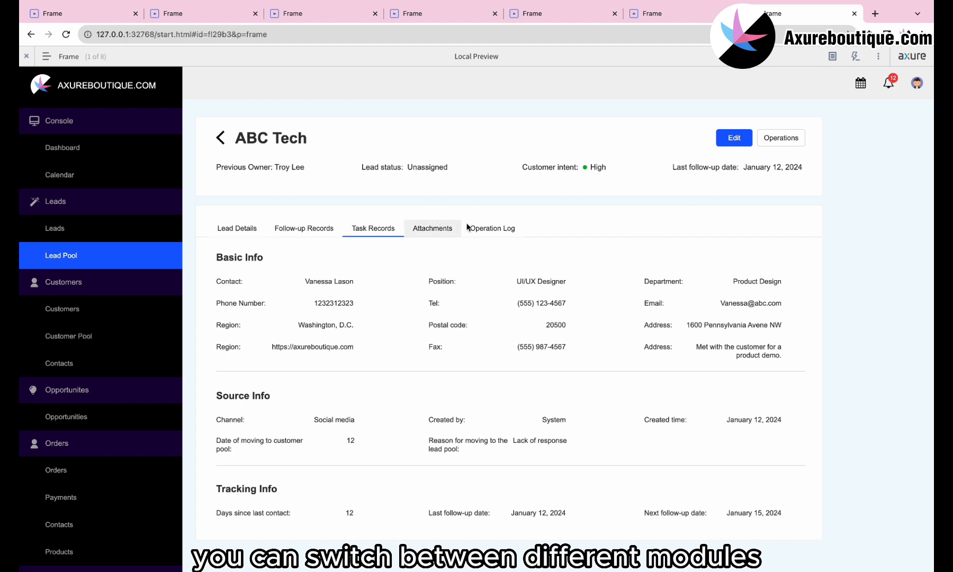
{"action": "left_click", "coordinate": [468, 227]}
{"action": "left_click", "coordinate": [426, 227]}
Step: Test the Claim and Assign operations on the ABC Tech details page, confirming the assignment to the preset owner
{"action": "left_click", "coordinate": [788, 138]}
{"action": "left_click", "coordinate": [764, 159]}
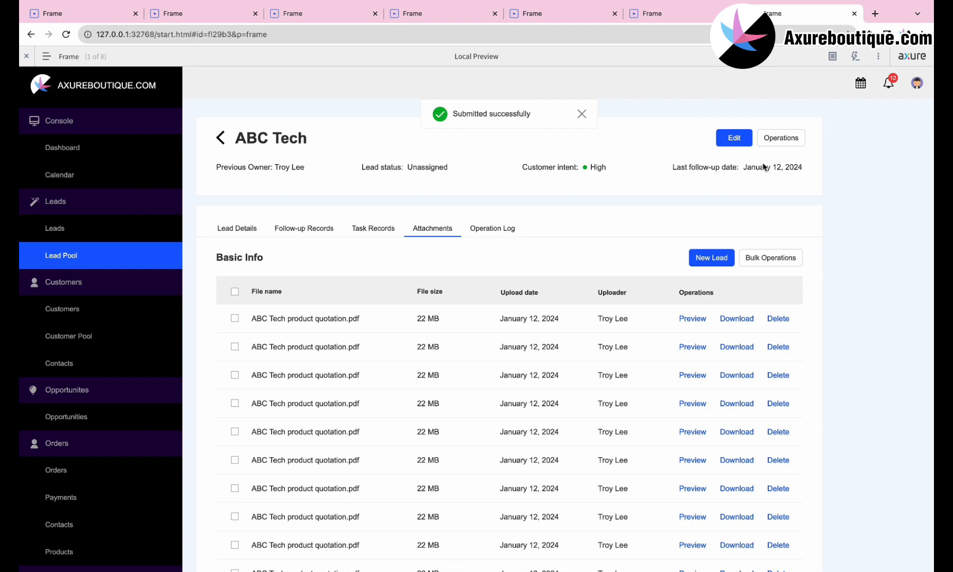
{"action": "left_click", "coordinate": [781, 138]}
{"action": "left_click", "coordinate": [765, 175]}
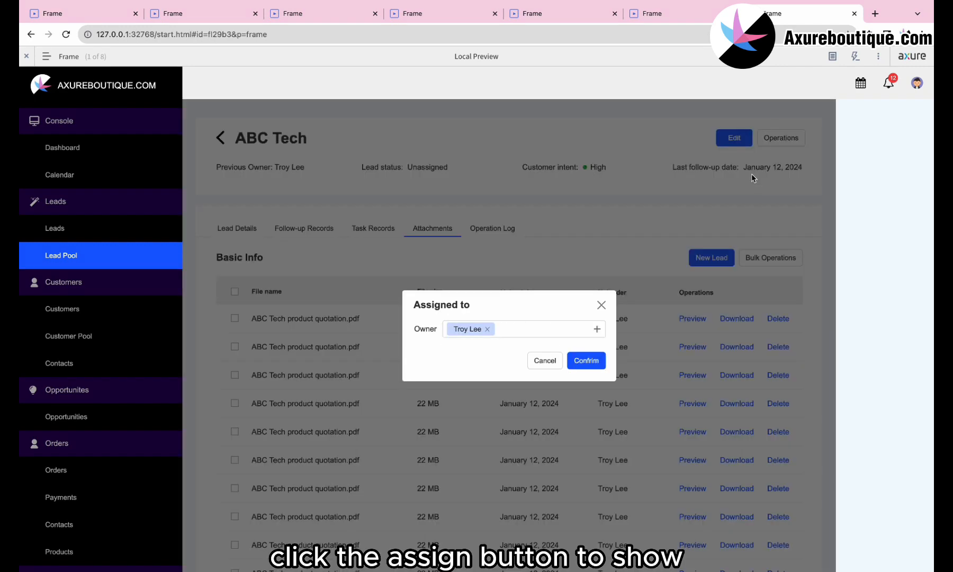
{"action": "left_click", "coordinate": [578, 362]}
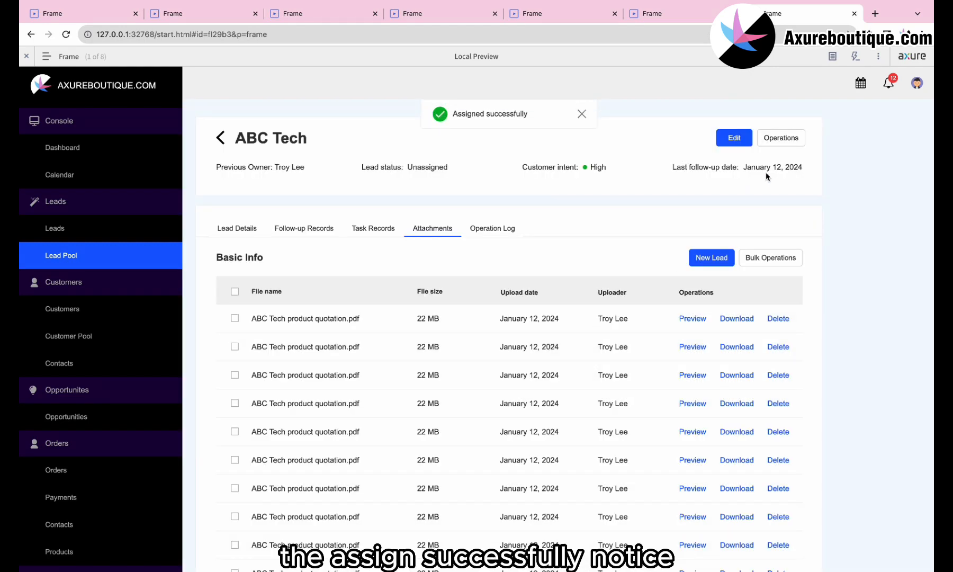
Step: Test the Convert to Customer and Archive operations on the ABC Tech details page, completing the Archive dialog
{"action": "left_click", "coordinate": [774, 142]}
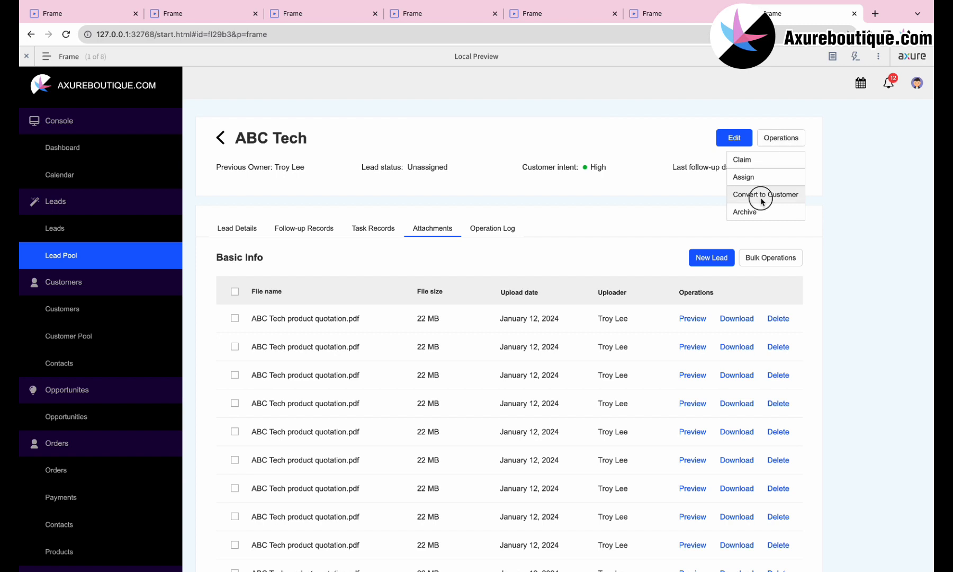
{"action": "left_click", "coordinate": [763, 200]}
{"action": "left_click", "coordinate": [767, 139]}
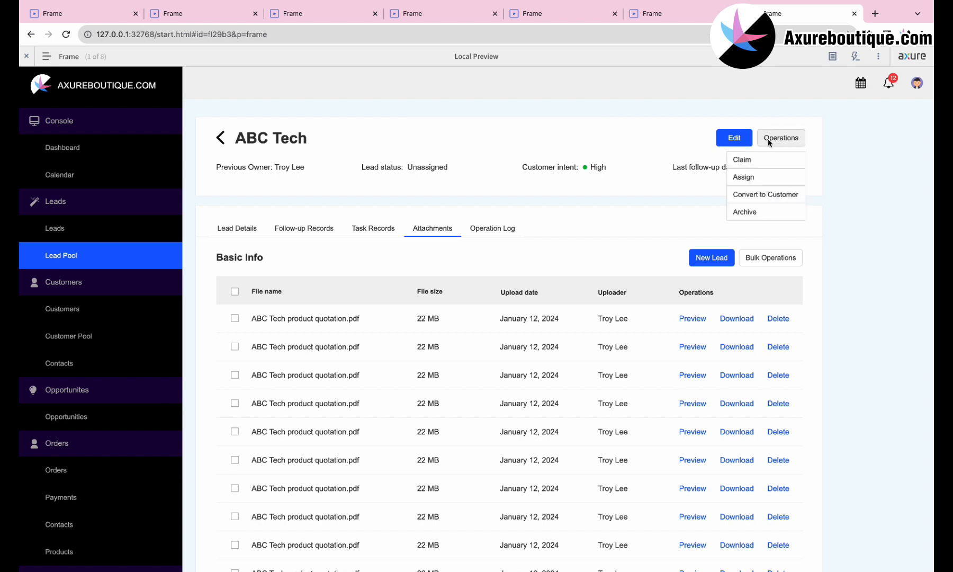
{"action": "left_click", "coordinate": [754, 213]}
{"action": "left_click", "coordinate": [559, 358]}
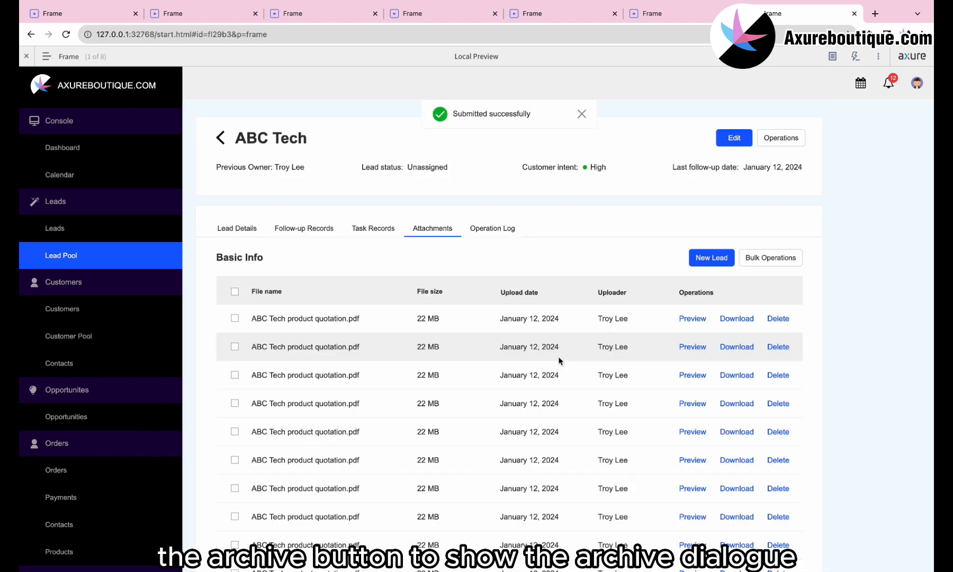